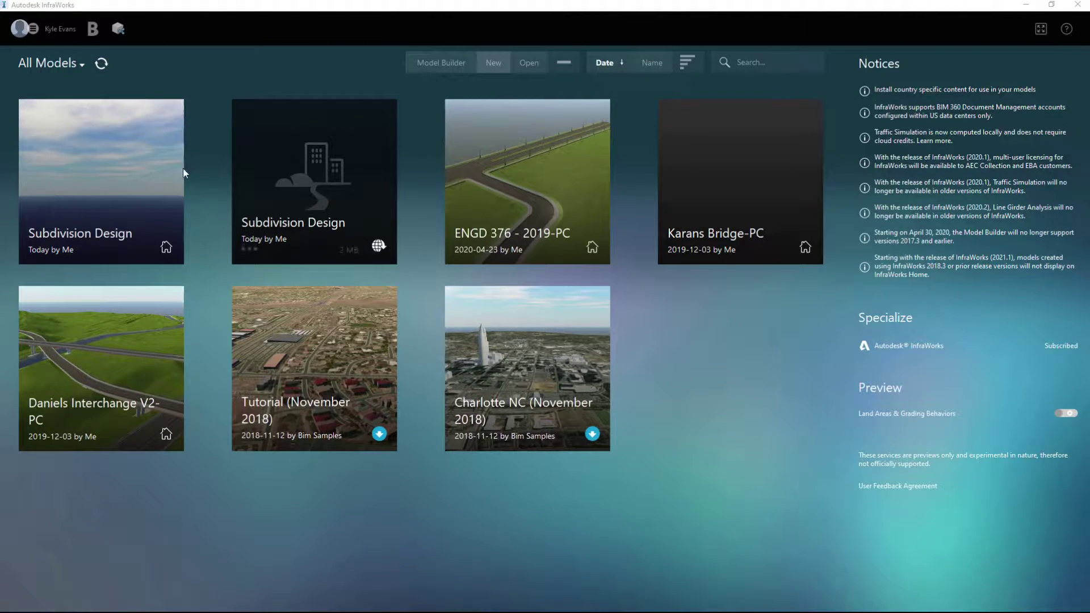
# Open the Subdivision Design model and check the toolbar display options.
pyautogui.moveTo(97, 160)
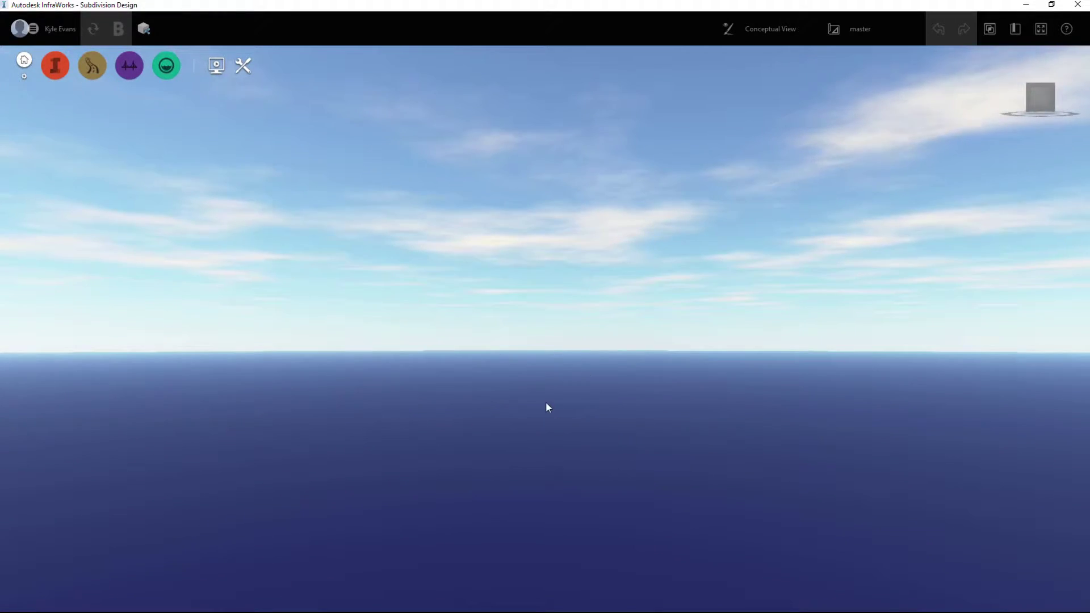
pyautogui.moveTo(546, 403); pyautogui.dragTo(497, 389)
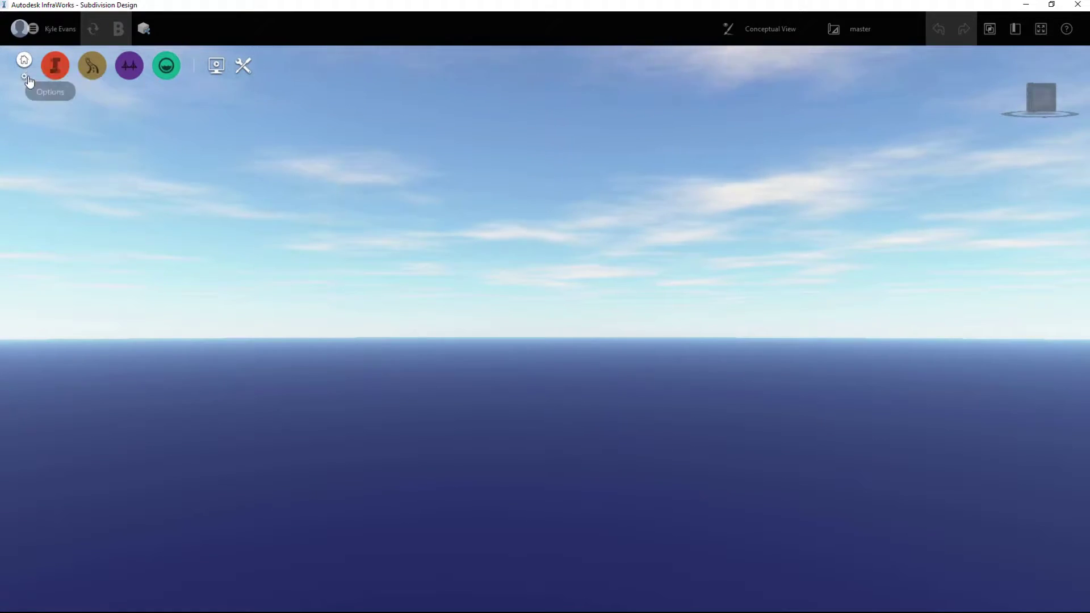
pyautogui.click(26, 80)
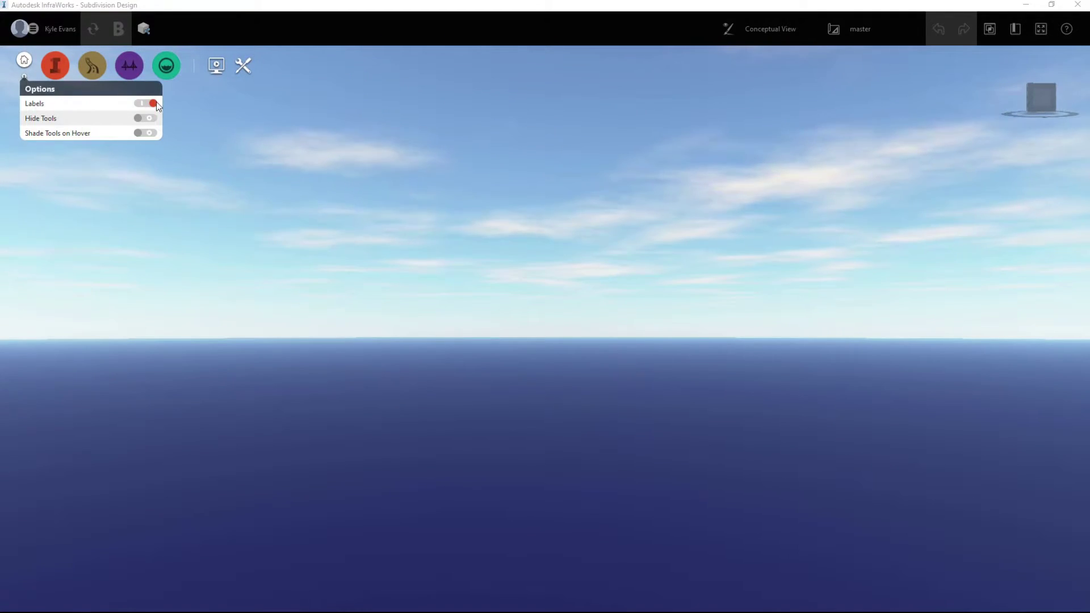
pyautogui.click(194, 139)
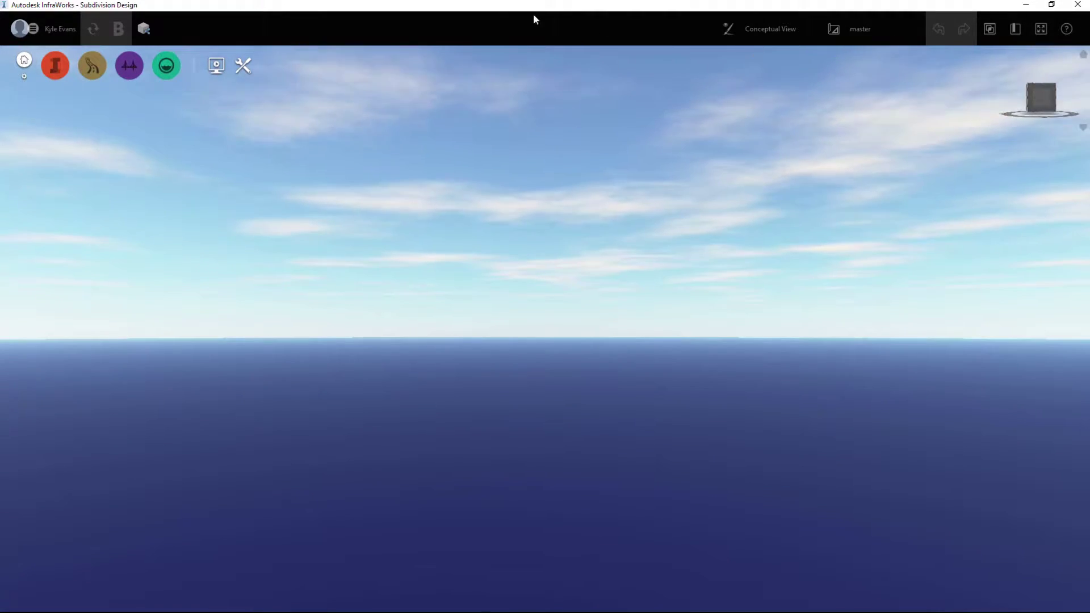
# Switch the model display to Engineering View and return it to Conceptual View.
pyautogui.click(859, 32)
pyautogui.click(798, 33)
pyautogui.click(797, 33)
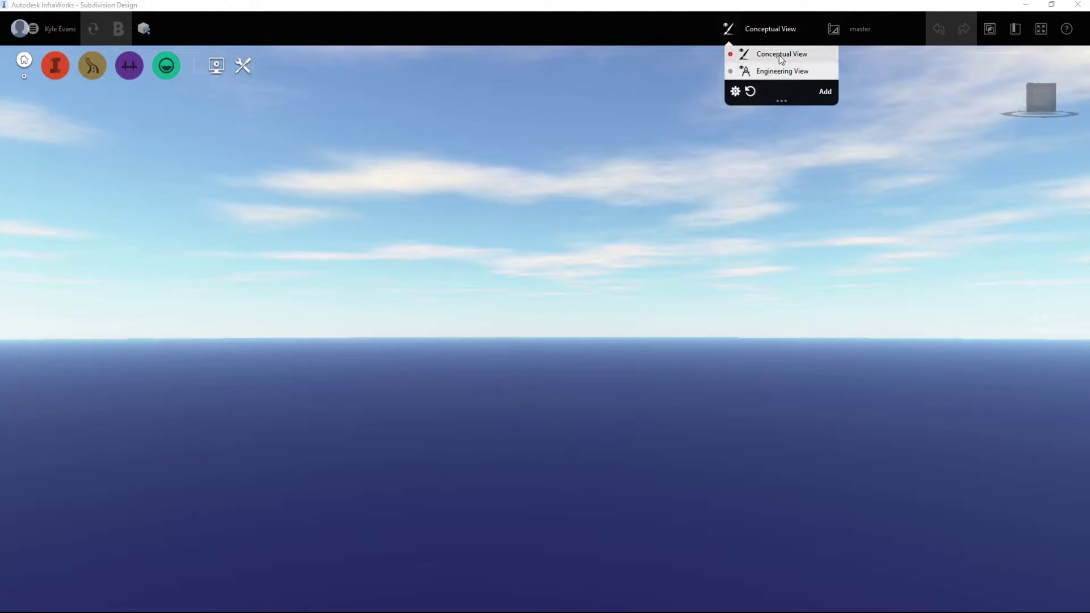
pyautogui.click(783, 71)
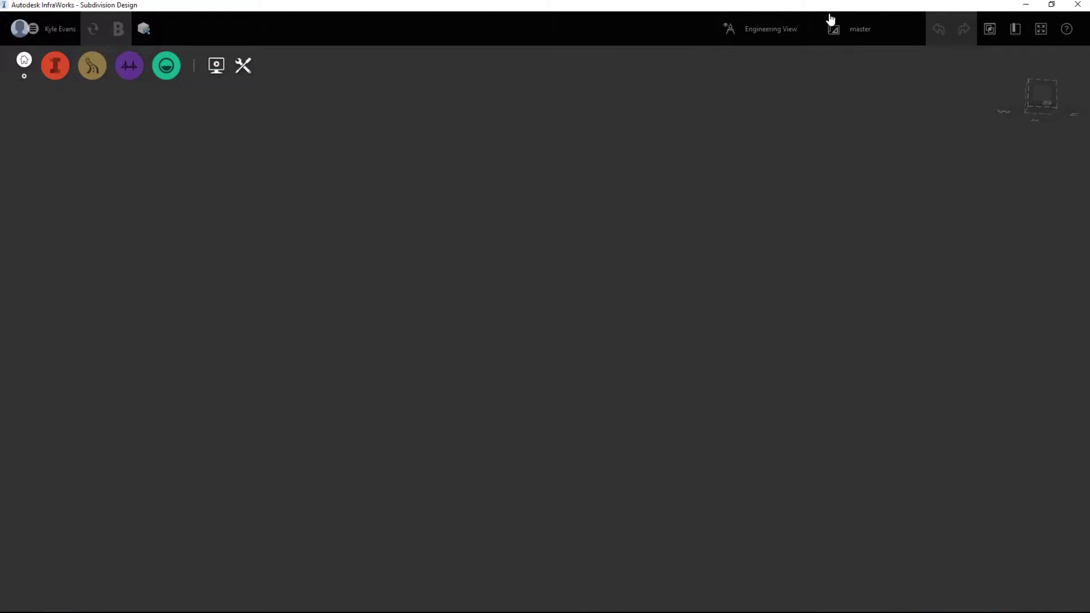
pyautogui.click(773, 30)
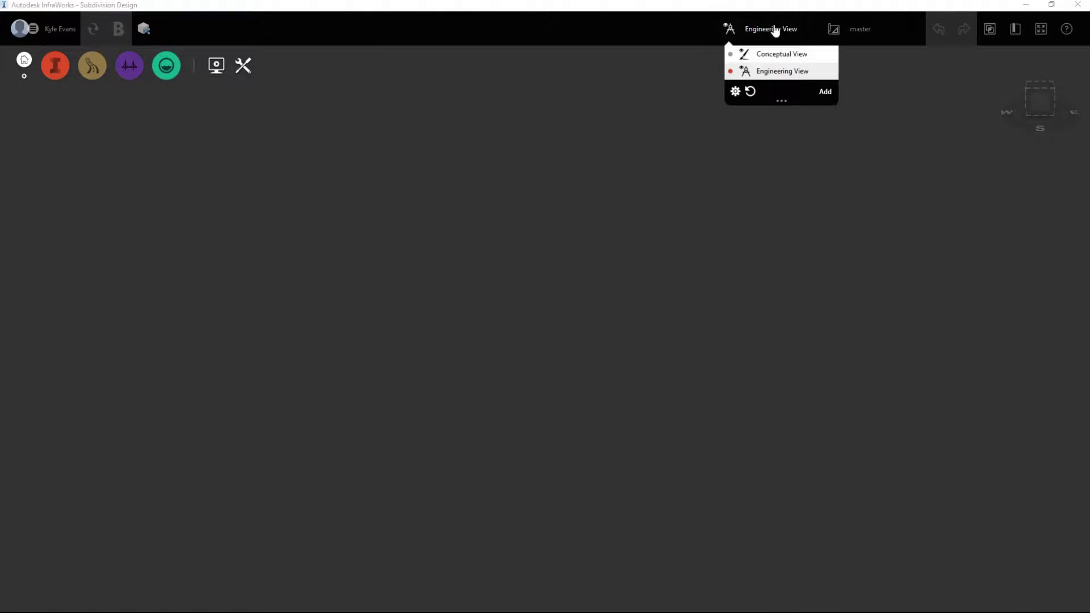
pyautogui.click(778, 54)
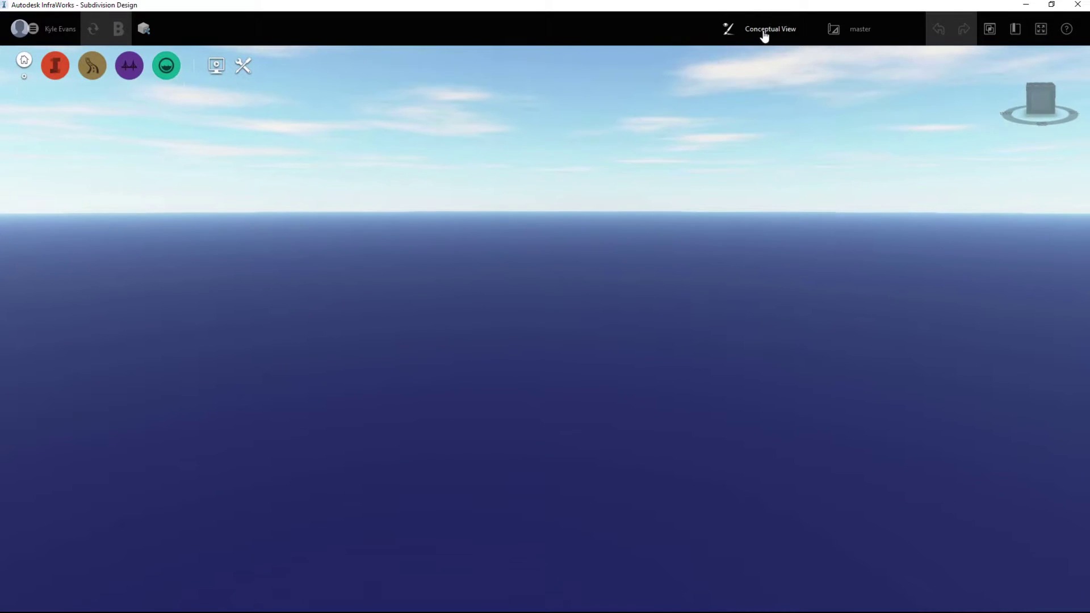
pyautogui.click(764, 31)
pyautogui.click(762, 69)
pyautogui.click(765, 37)
pyautogui.click(768, 54)
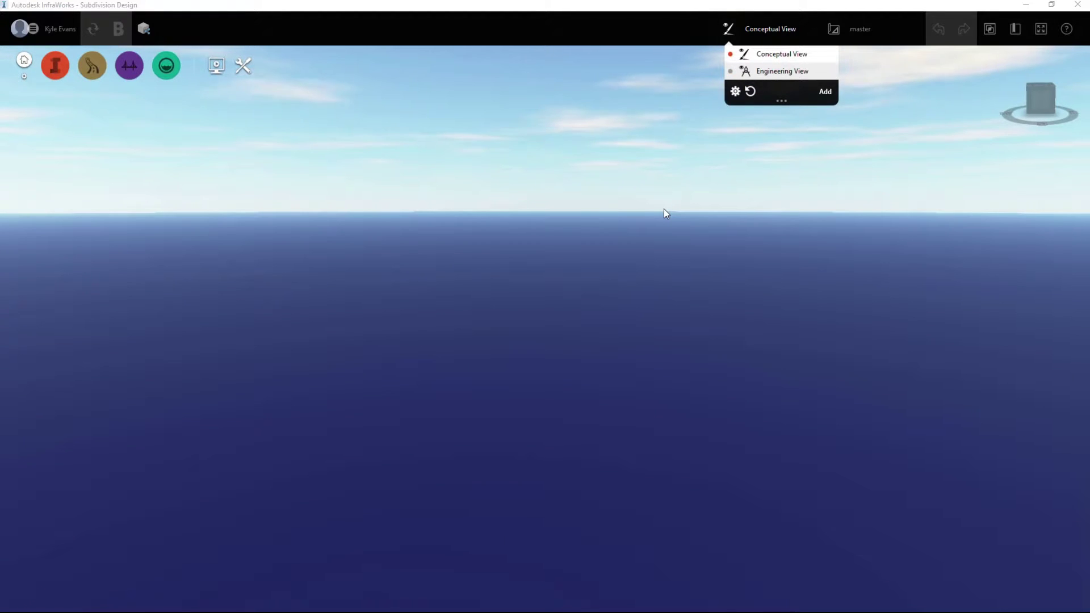
pyautogui.click(291, 404)
# Open the model properties and check the coordinate system assigned as the UCS.
pyautogui.click(55, 66)
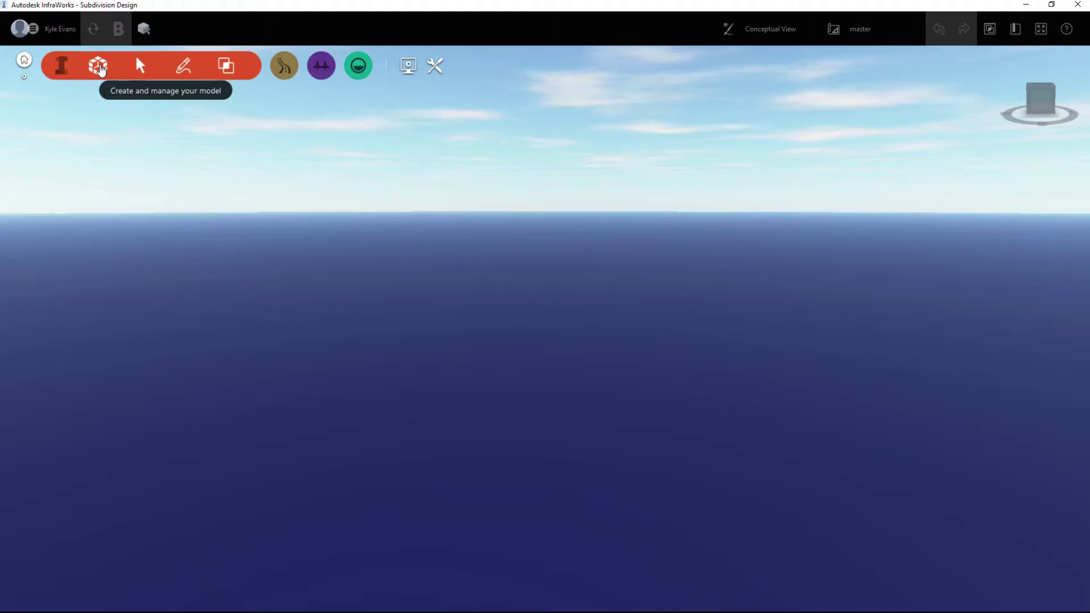
pyautogui.click(99, 66)
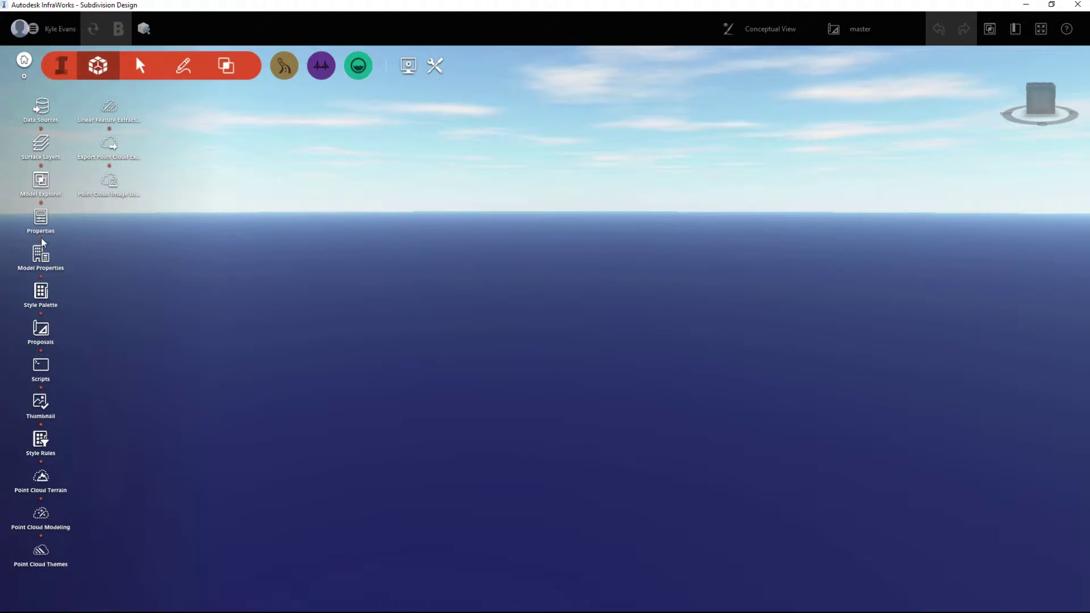
pyautogui.click(46, 259)
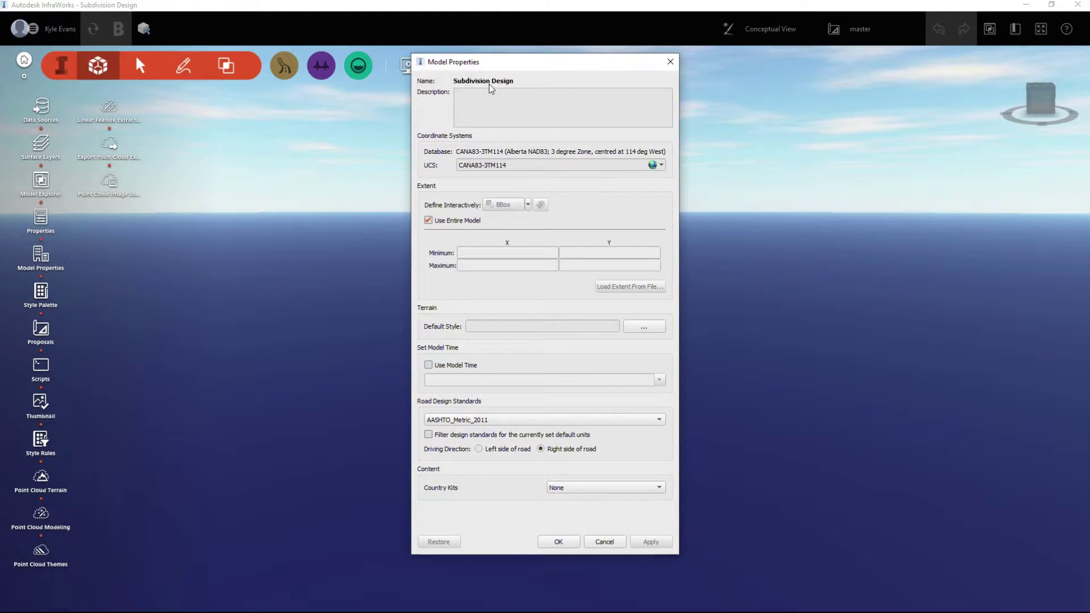
pyautogui.moveTo(564, 167); pyautogui.dragTo(381, 163)
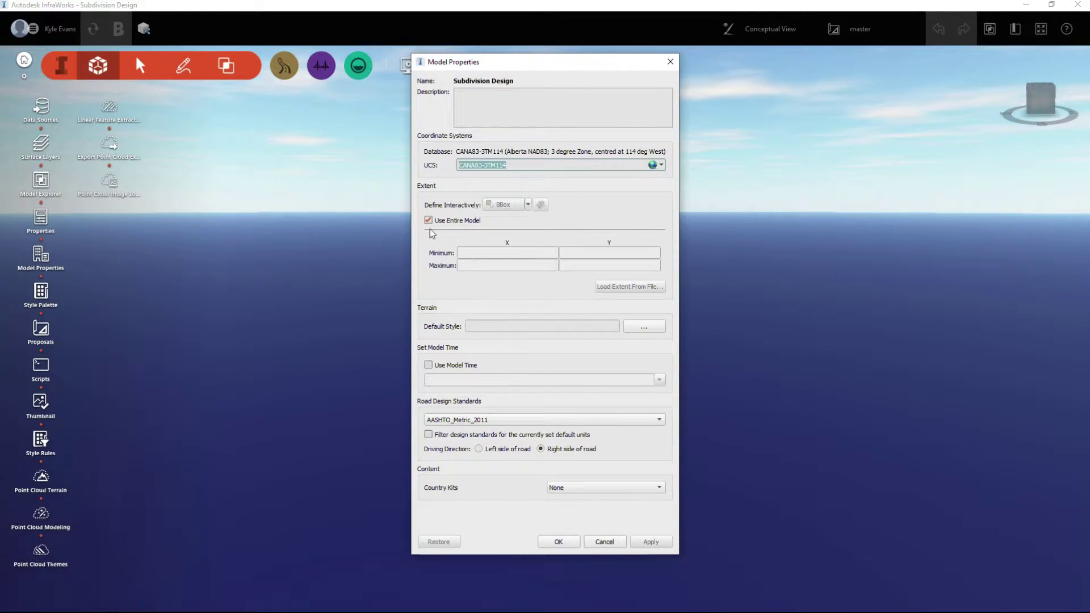
# Set the default terrain style to the Grass2 material from the Terrain material folder.
pyautogui.click(502, 327)
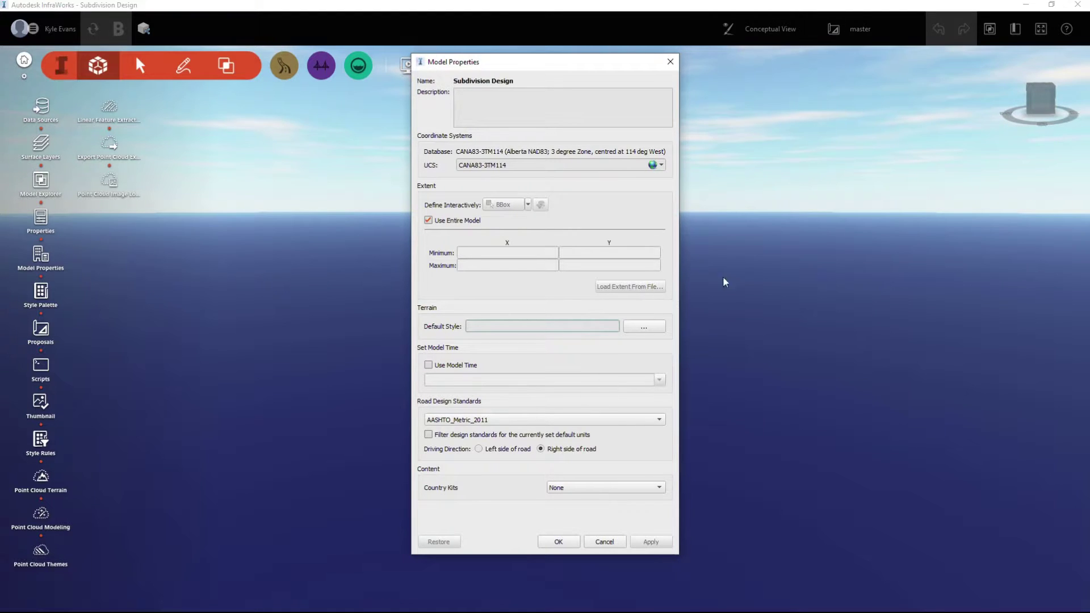
pyautogui.click(646, 330)
pyautogui.moveTo(483, 169); pyautogui.dragTo(750, 183)
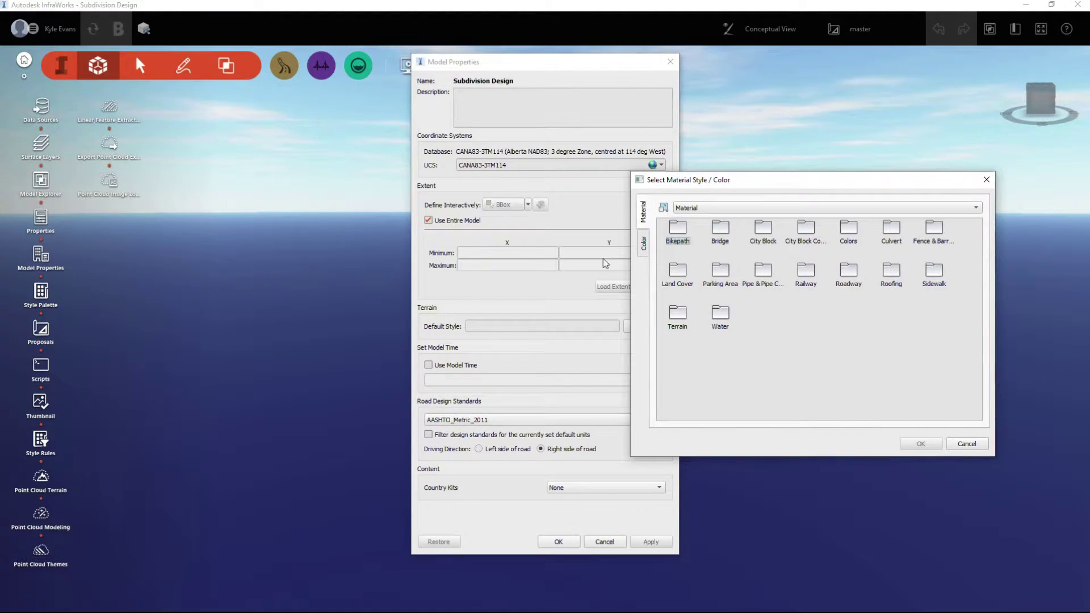
pyautogui.moveTo(728, 181); pyautogui.dragTo(721, 159)
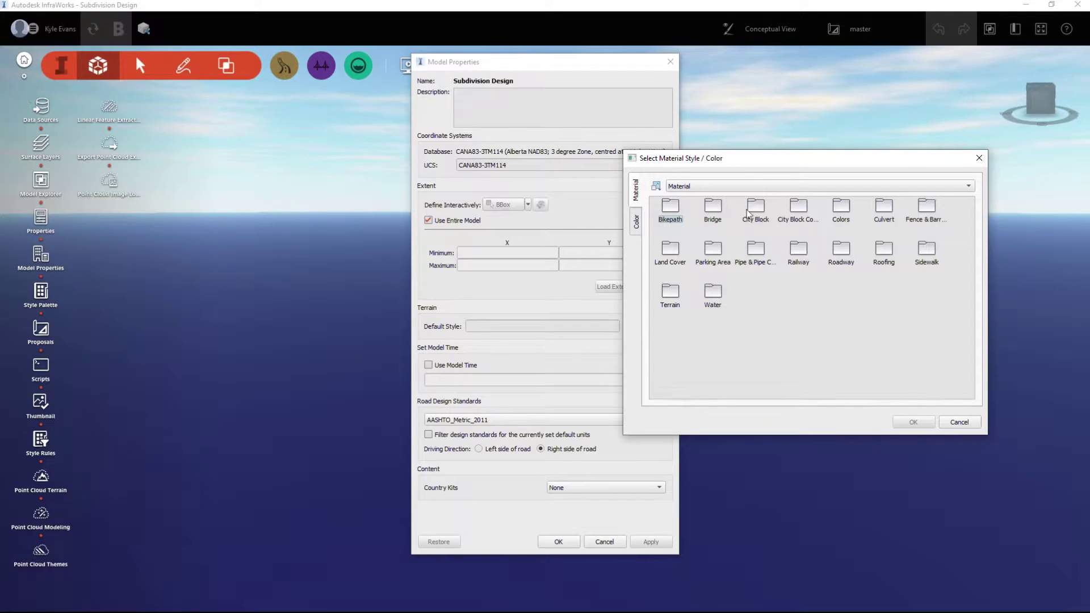
pyautogui.doubleClick(676, 301)
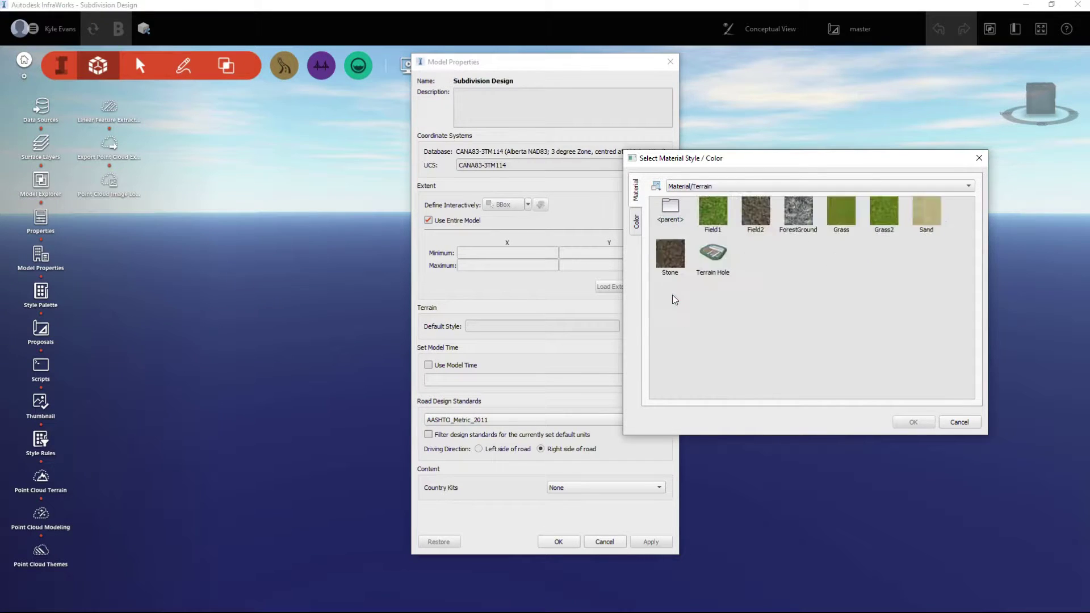
pyautogui.click(765, 187)
pyautogui.click(738, 198)
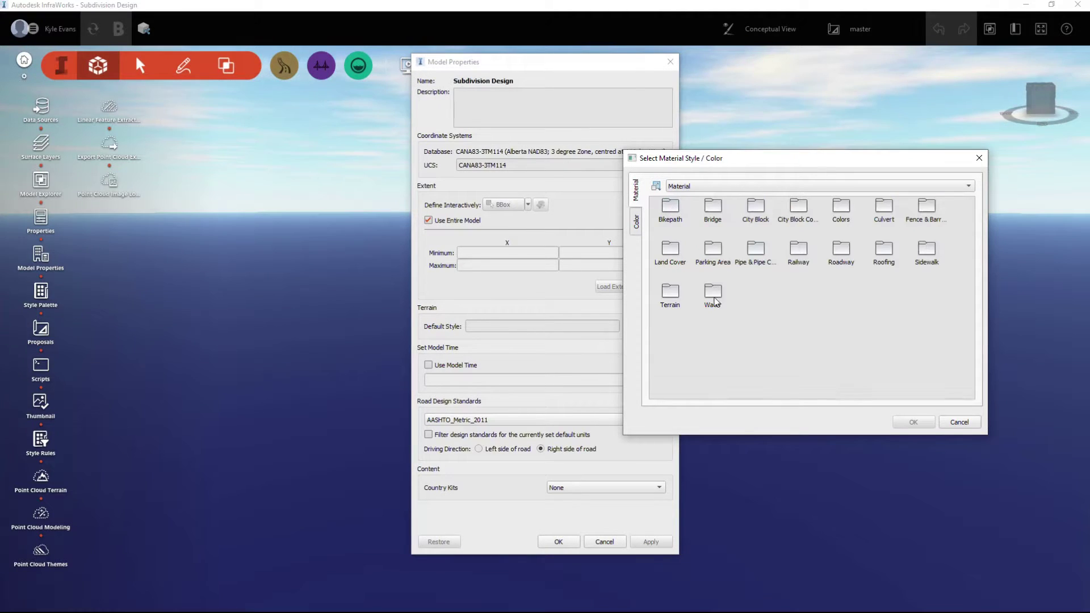
pyautogui.doubleClick(682, 211)
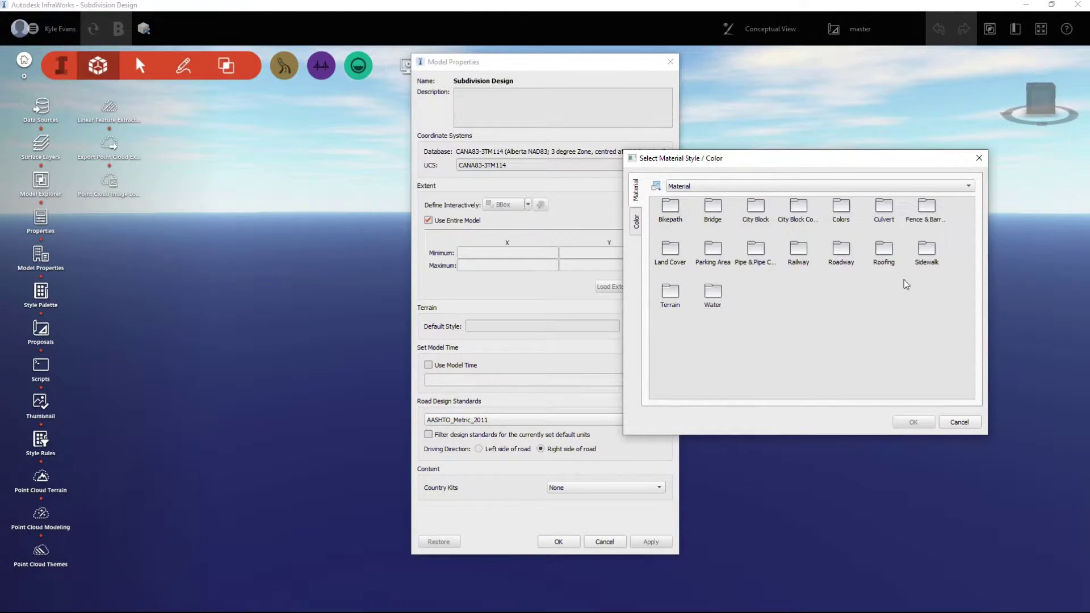
pyautogui.doubleClick(673, 292)
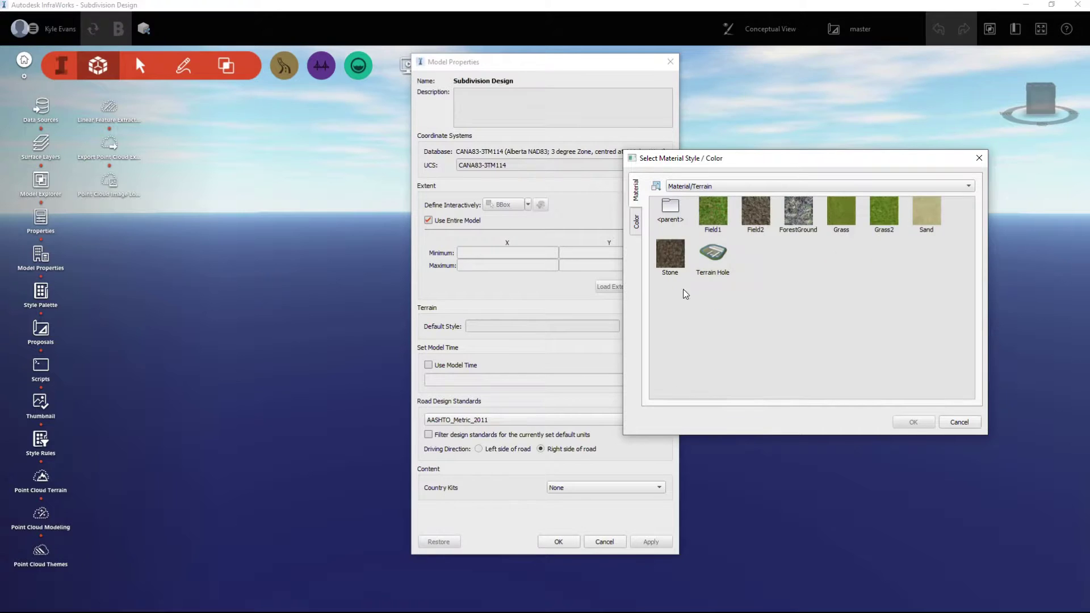
pyautogui.click(881, 210)
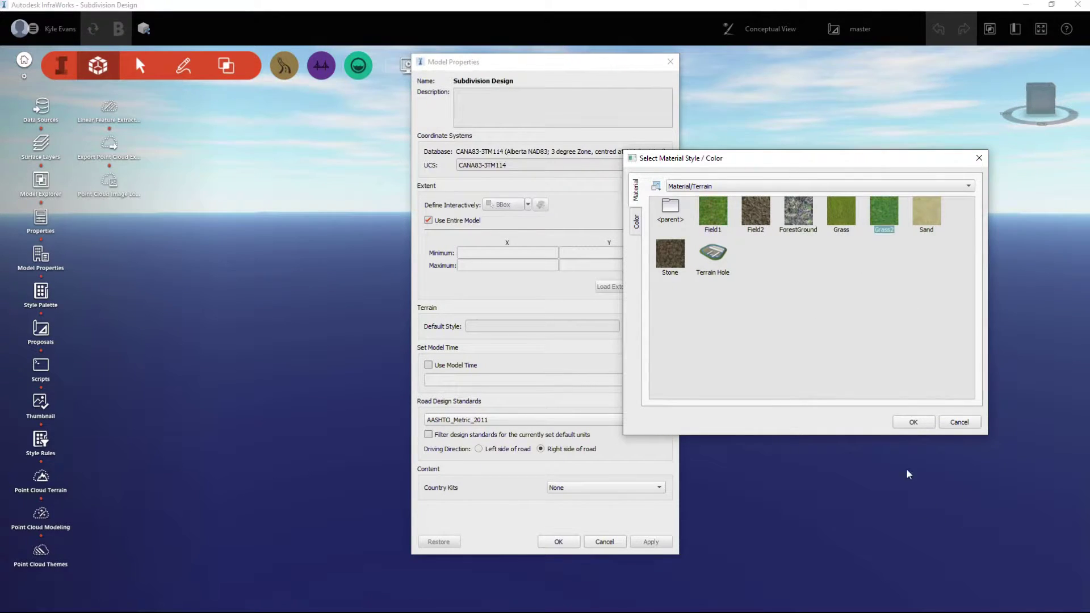
pyautogui.click(915, 422)
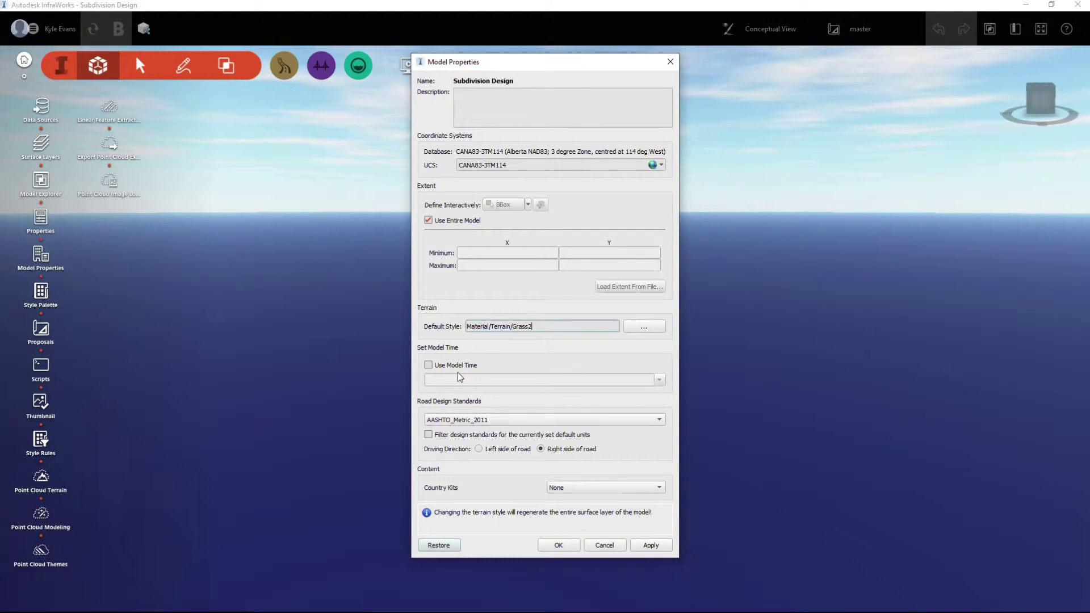
# Select AASHTO_Metric_2011 as the road design standard and accept the model properties.
pyautogui.click(543, 423)
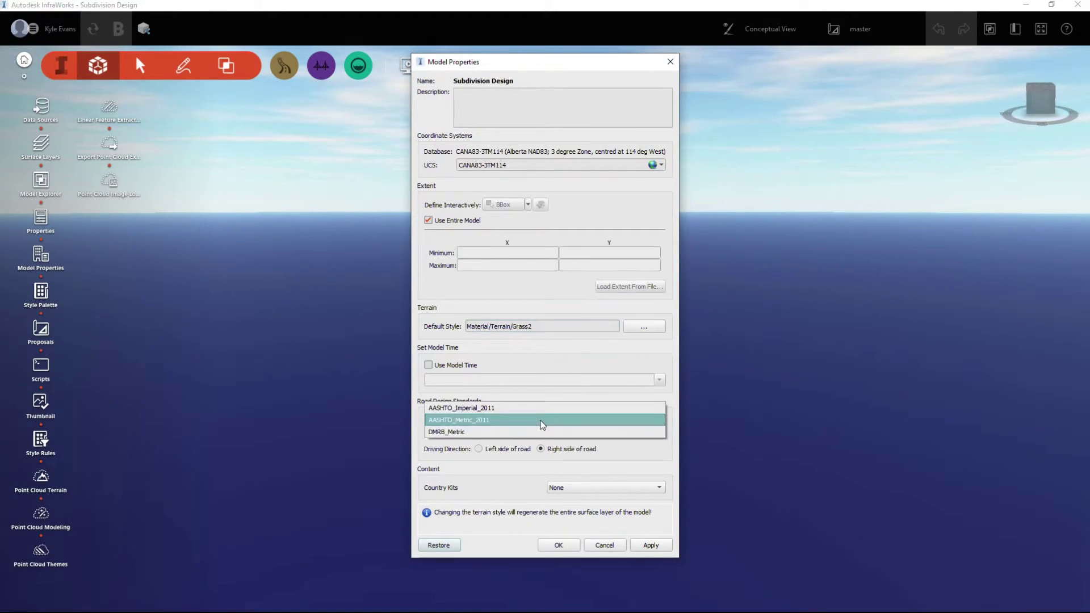
pyautogui.click(536, 421)
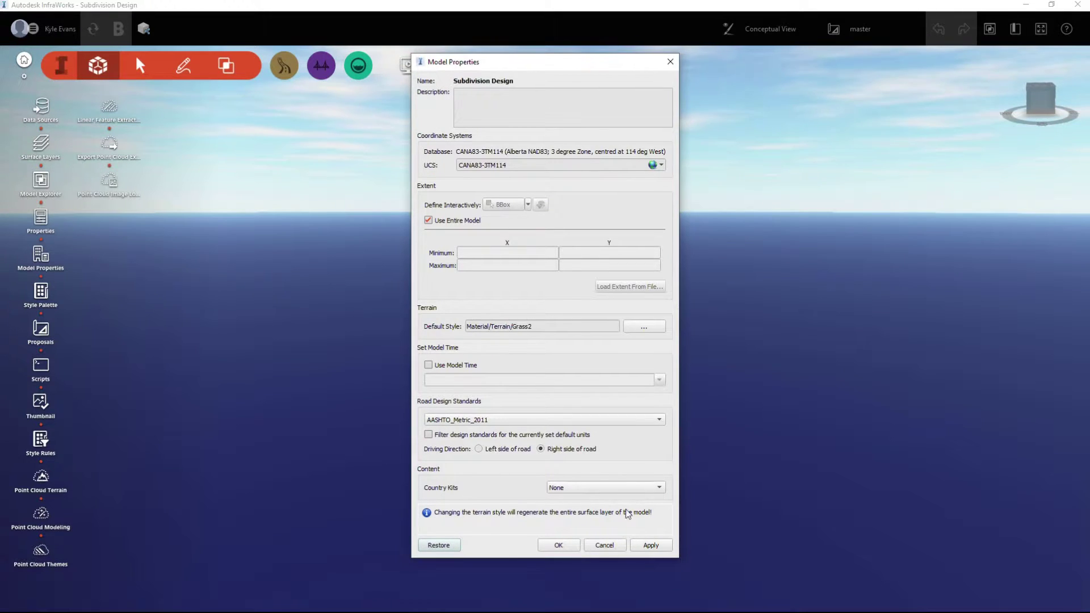
pyautogui.click(573, 546)
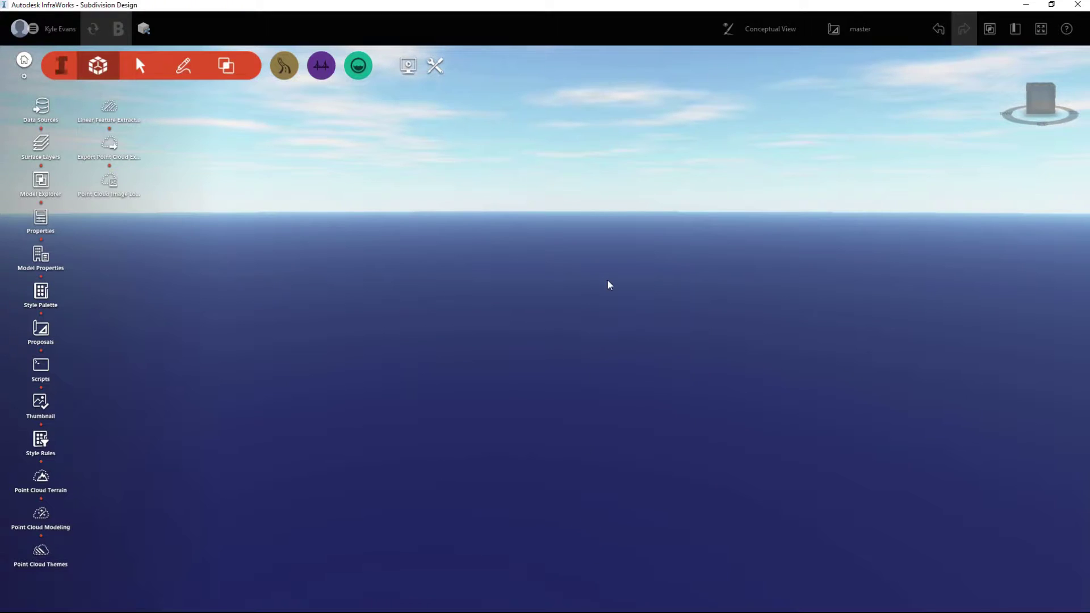
# Open the model's data sources from the model creation and management tools.
pyautogui.moveTo(518, 401); pyautogui.dragTo(528, 381)
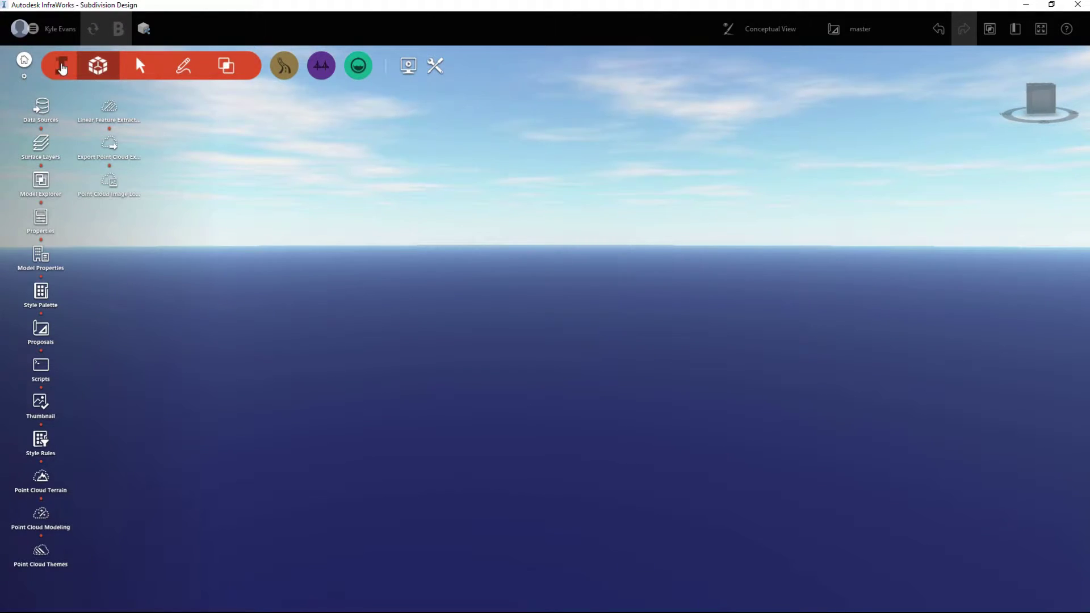
pyautogui.click(62, 68)
pyautogui.click(55, 69)
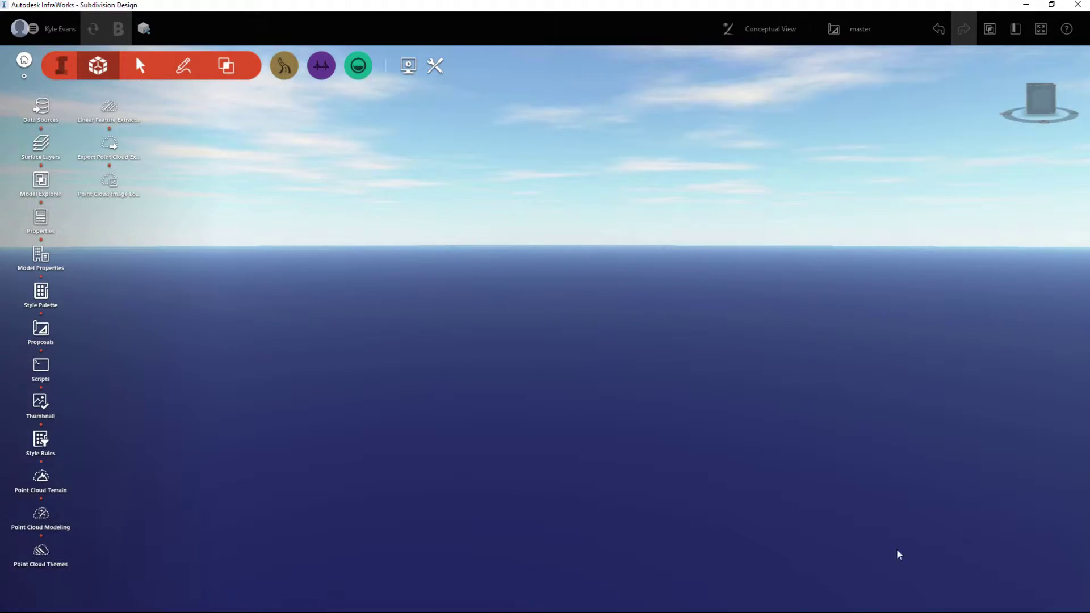
pyautogui.click(40, 108)
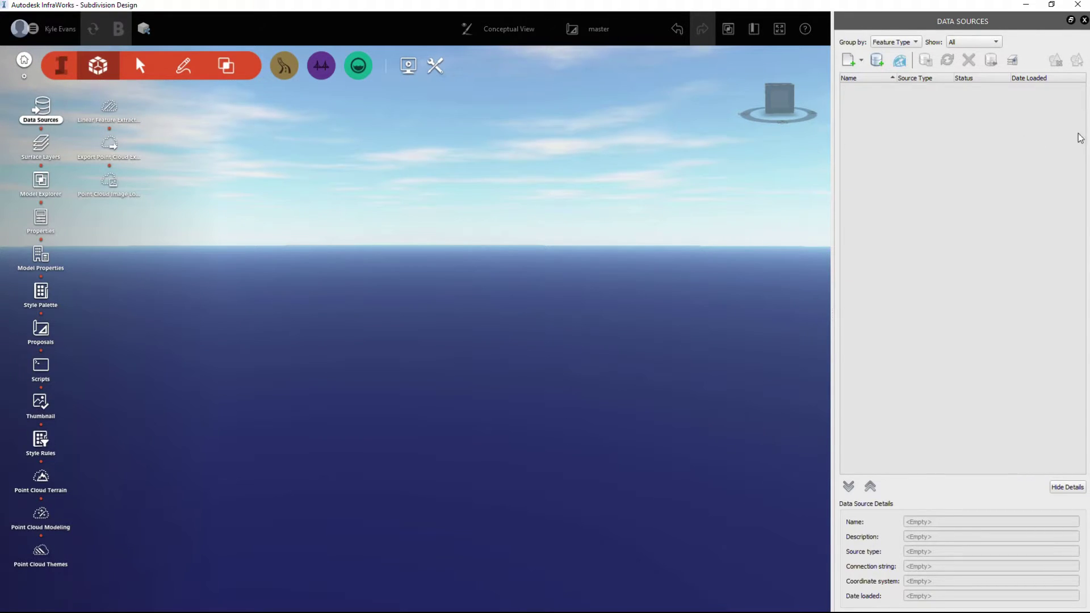
# Check which file types a 3D Model data source accepts, leaving file selection without importing anything.
pyautogui.click(864, 60)
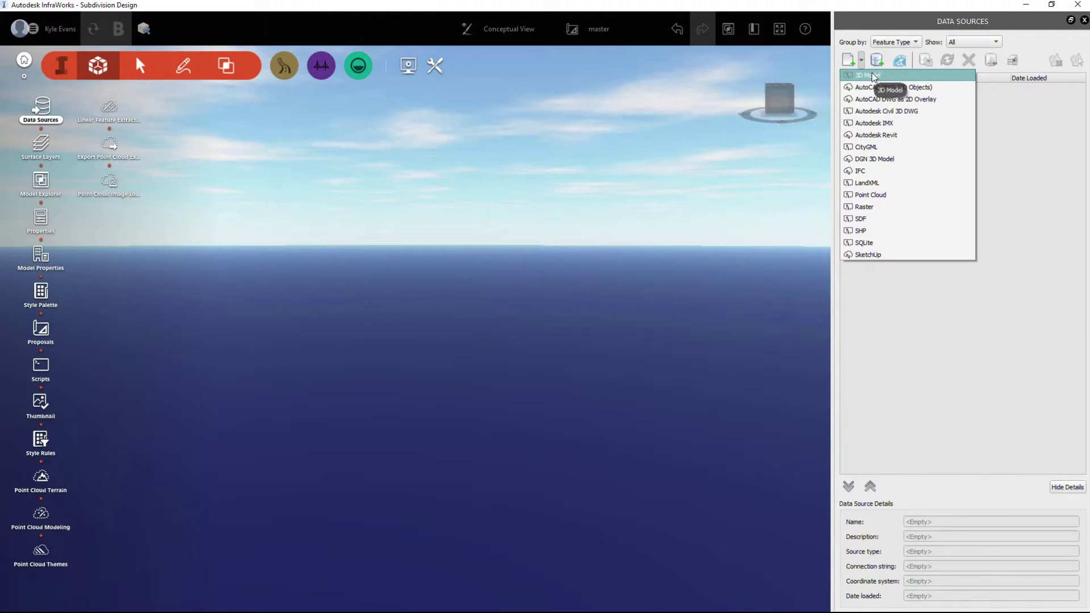
pyautogui.click(872, 73)
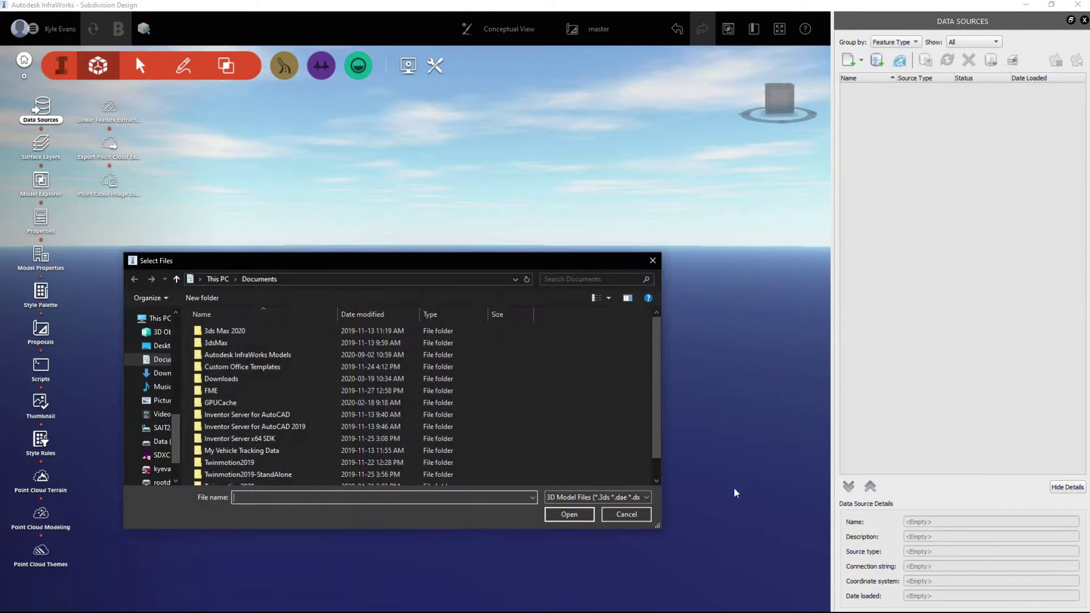
pyautogui.click(642, 496)
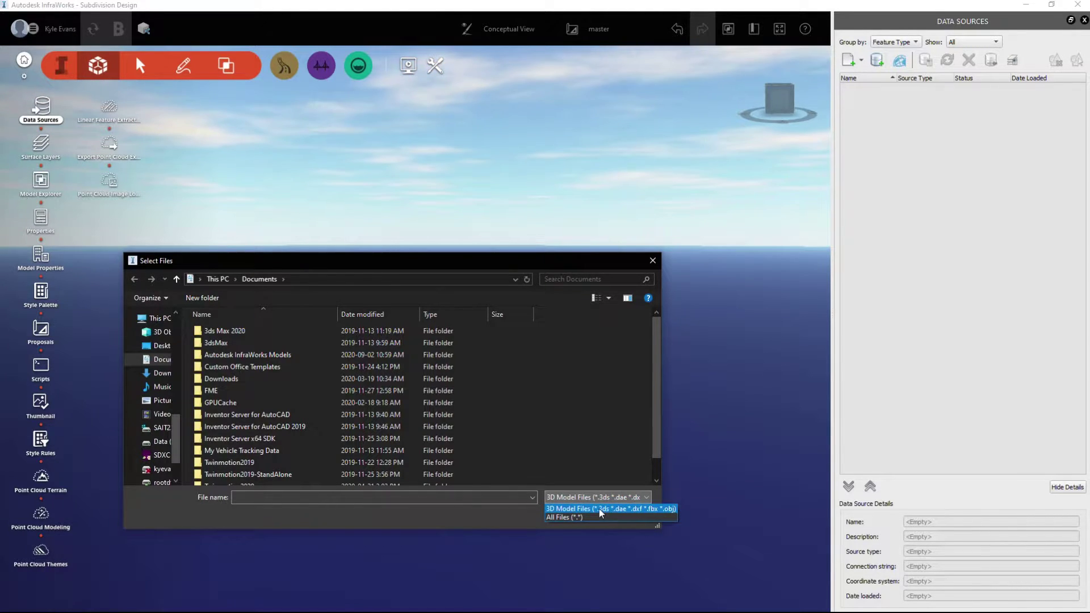
pyautogui.click(630, 514)
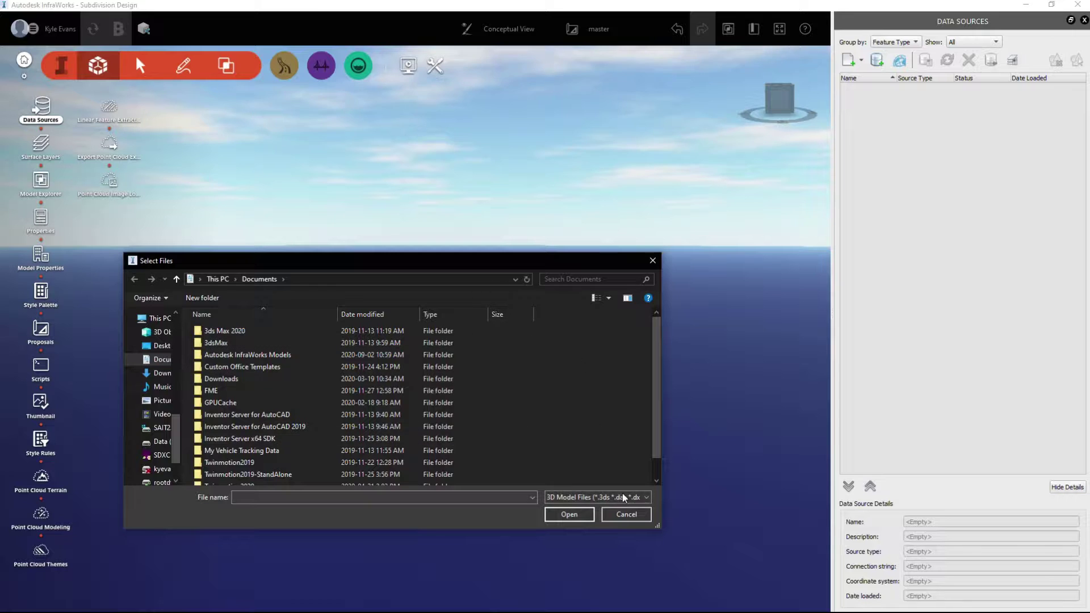
pyautogui.click(627, 514)
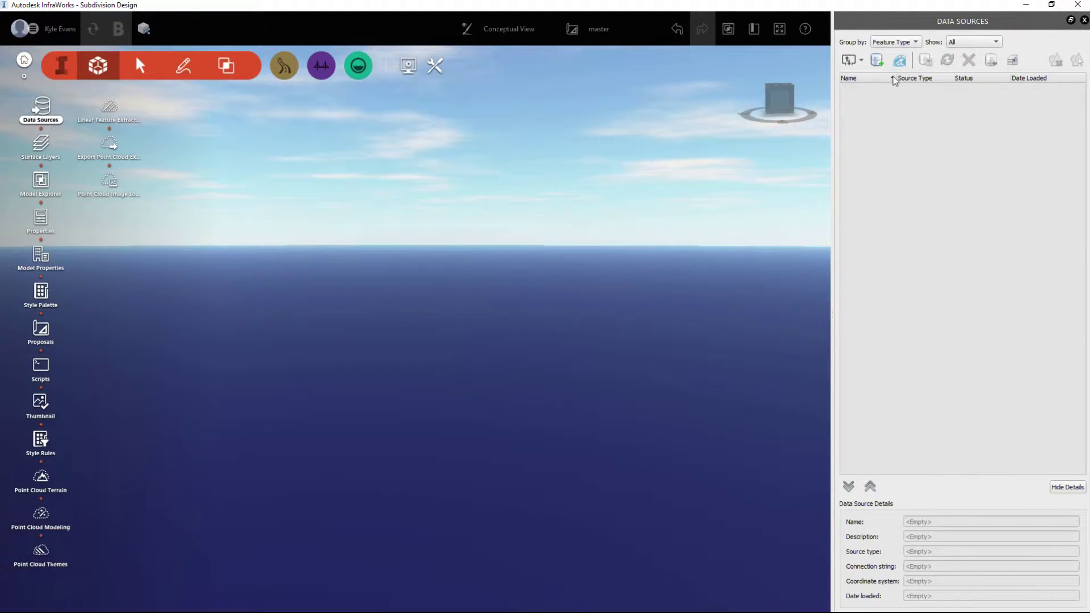
pyautogui.click(860, 61)
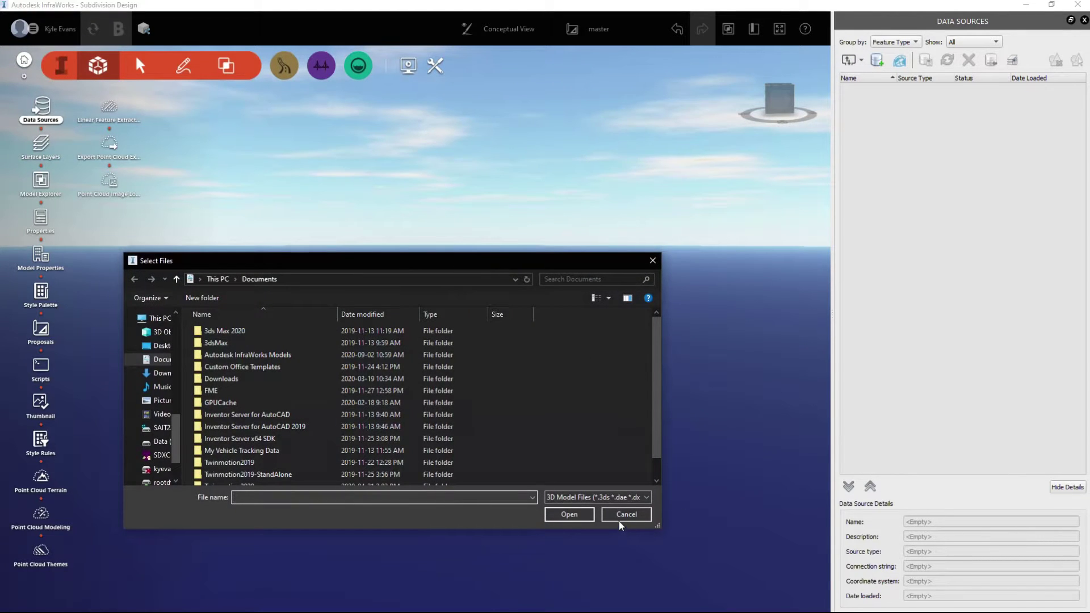
pyautogui.click(624, 517)
# Add Entire Project.imx from the Infraworks Export folder on the Desktop as an Autodesk IMX data source.
pyautogui.click(862, 61)
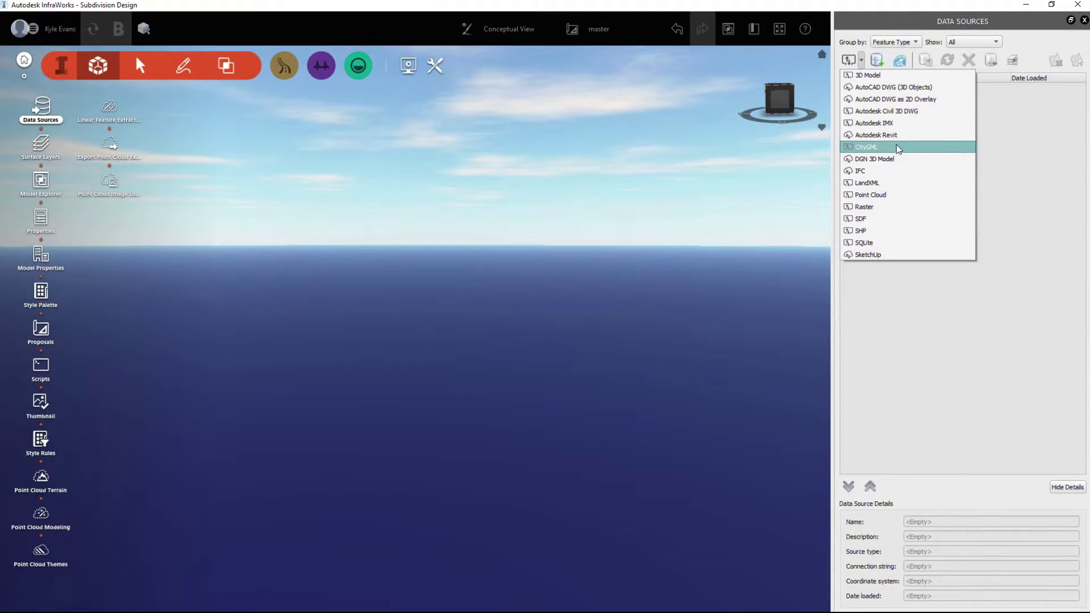
pyautogui.click(894, 124)
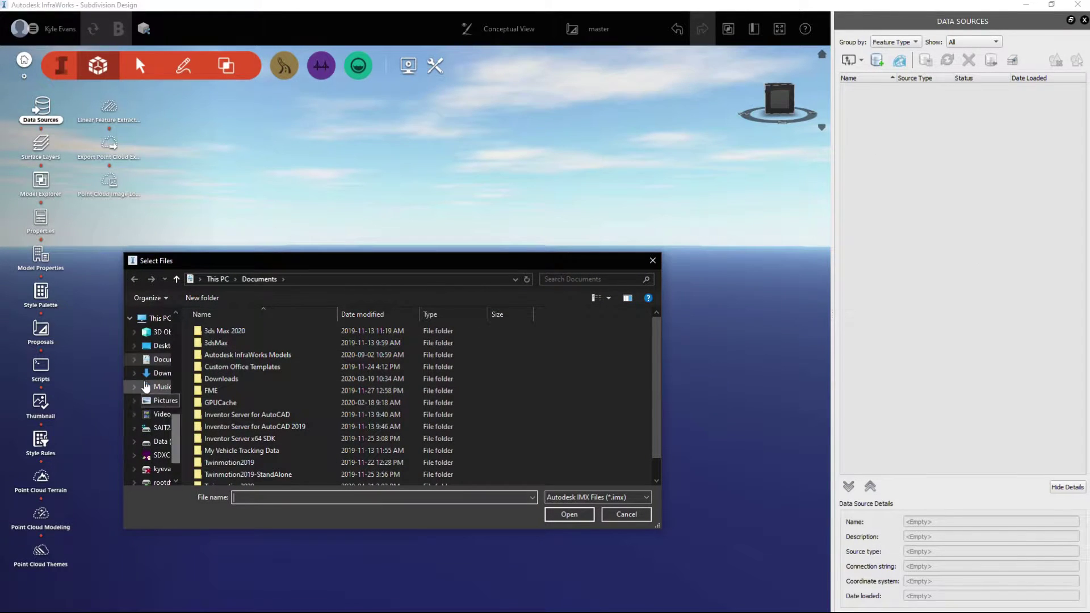
pyautogui.click(160, 345)
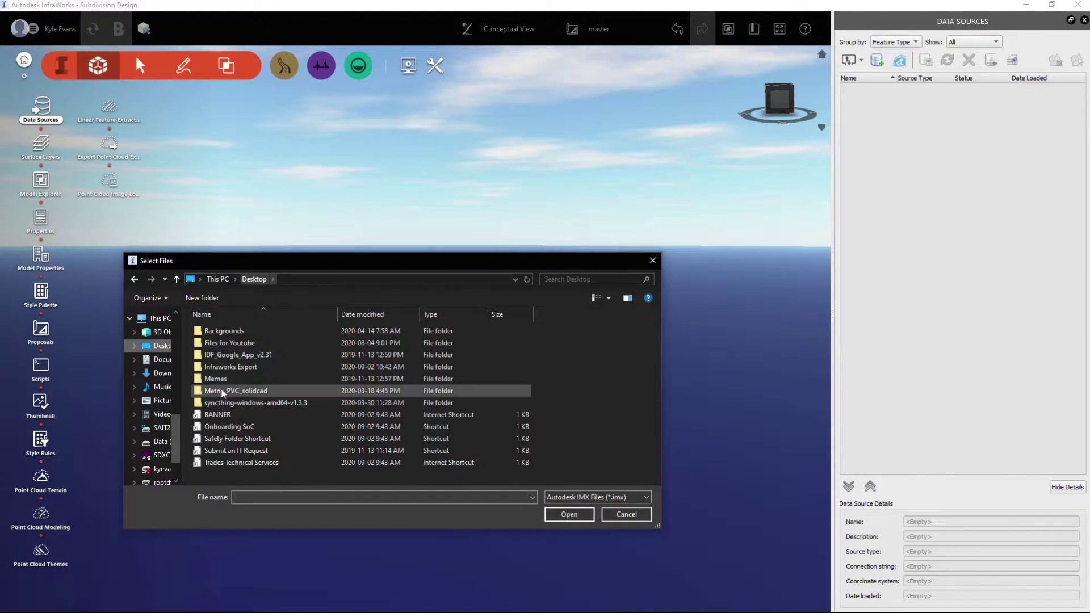
pyautogui.doubleClick(224, 366)
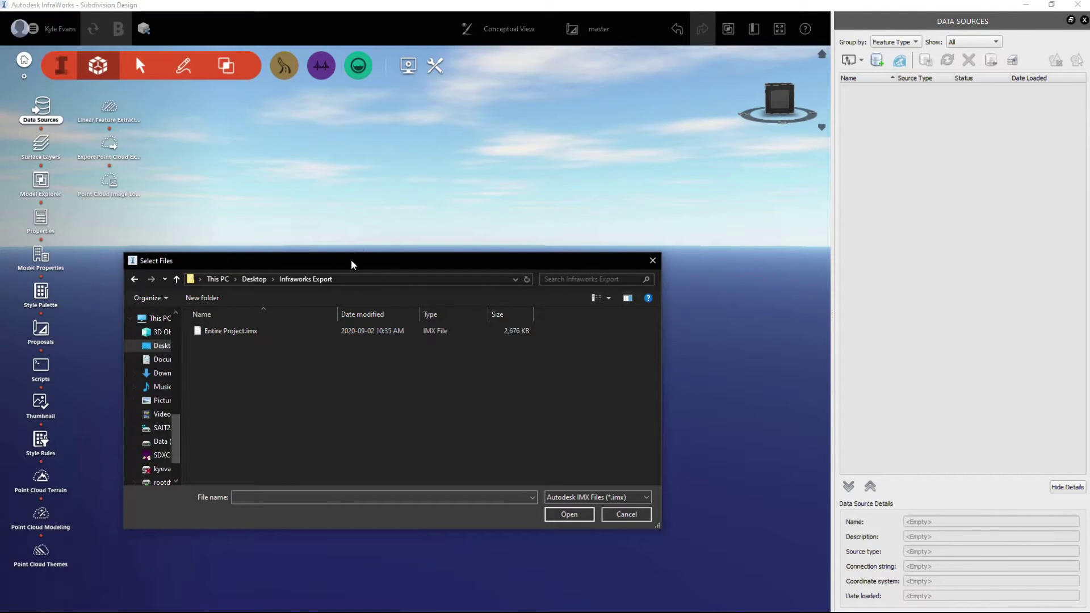
pyautogui.moveTo(350, 262); pyautogui.dragTo(359, 200)
pyautogui.click(241, 268)
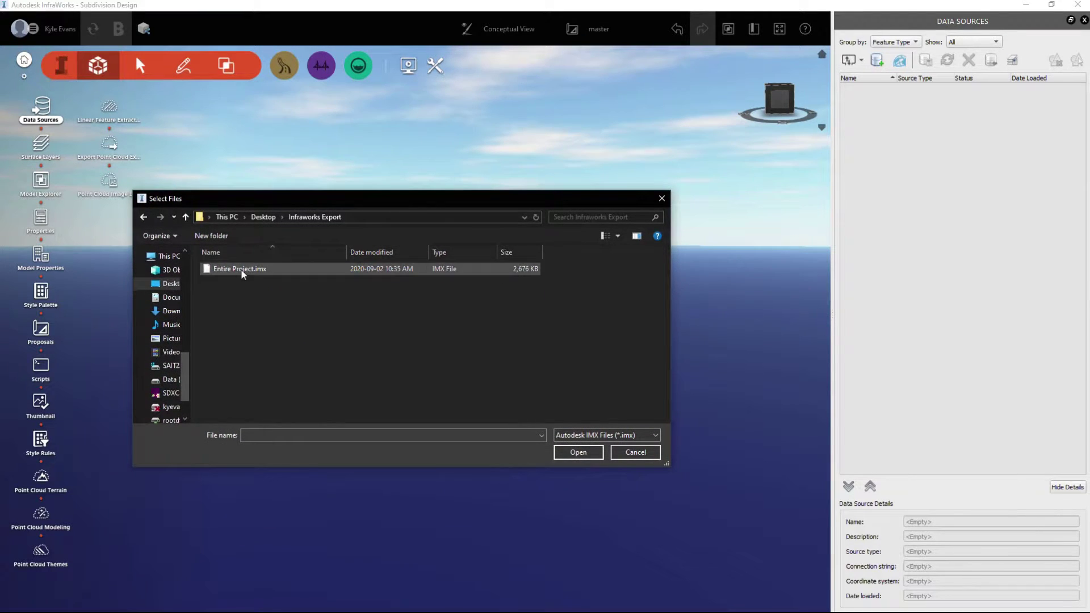
pyautogui.click(584, 456)
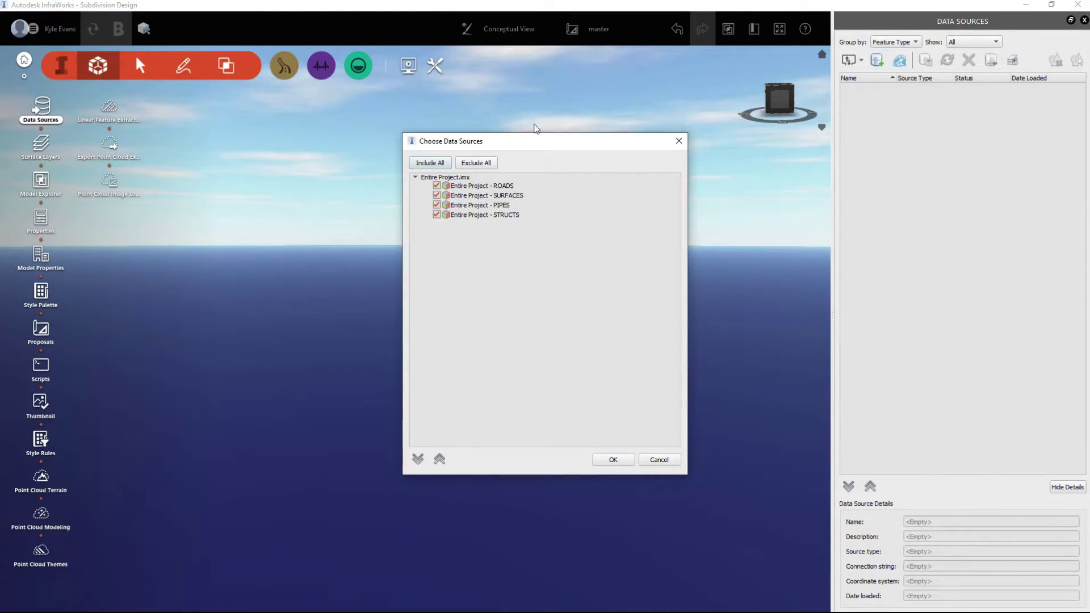
# Include the ROADS, SURFACES, PIPES and STRUCTS data from Entire Project.imx and accept the selection.
pyautogui.moveTo(537, 132); pyautogui.dragTo(491, 97)
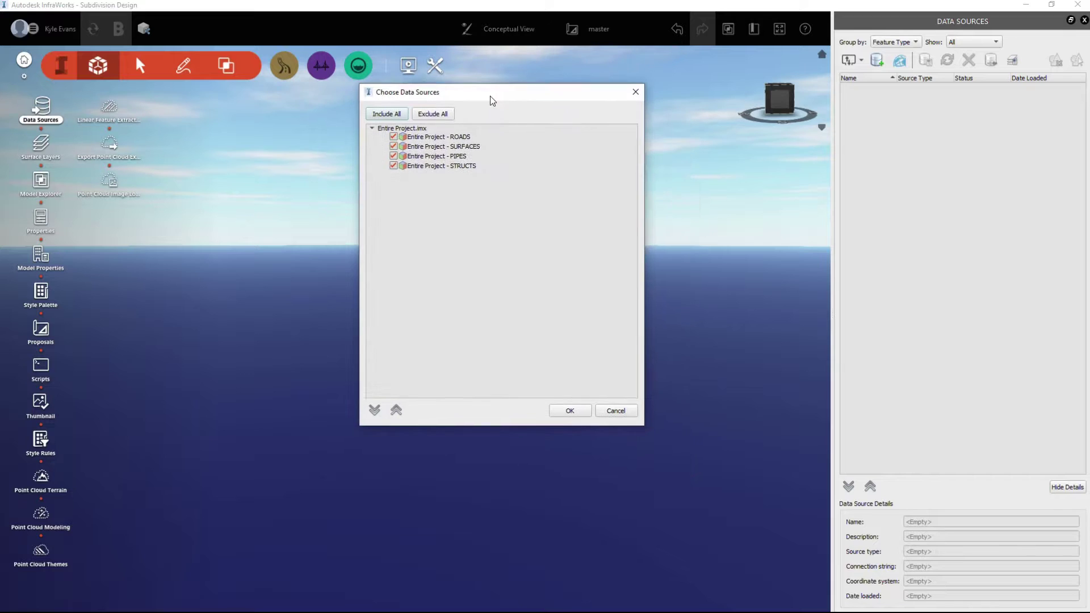
pyautogui.click(433, 137)
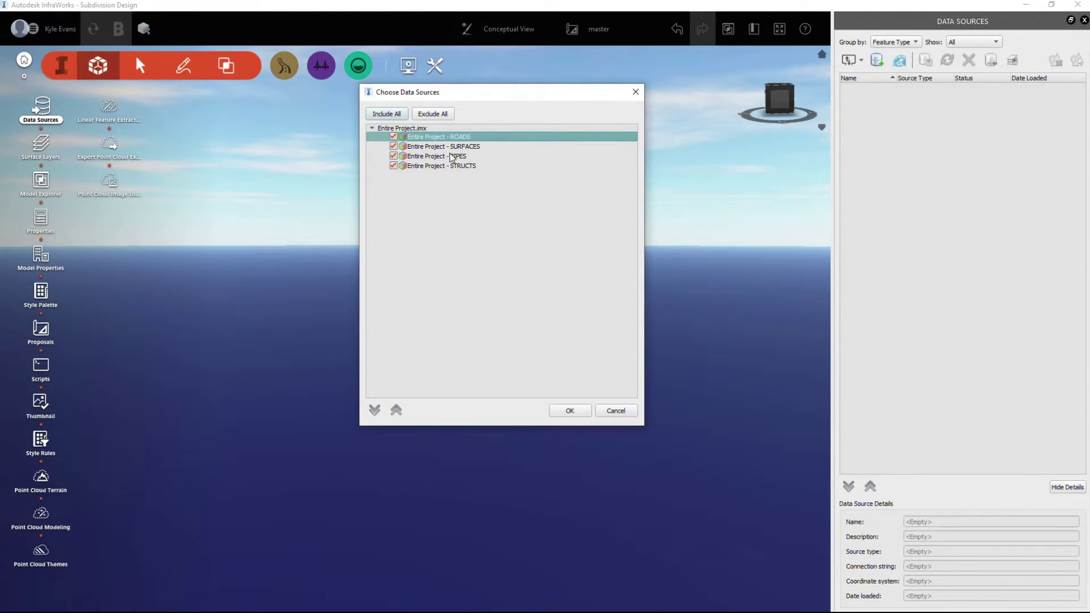
pyautogui.click(457, 146)
pyautogui.click(457, 156)
pyautogui.click(458, 166)
pyautogui.click(450, 136)
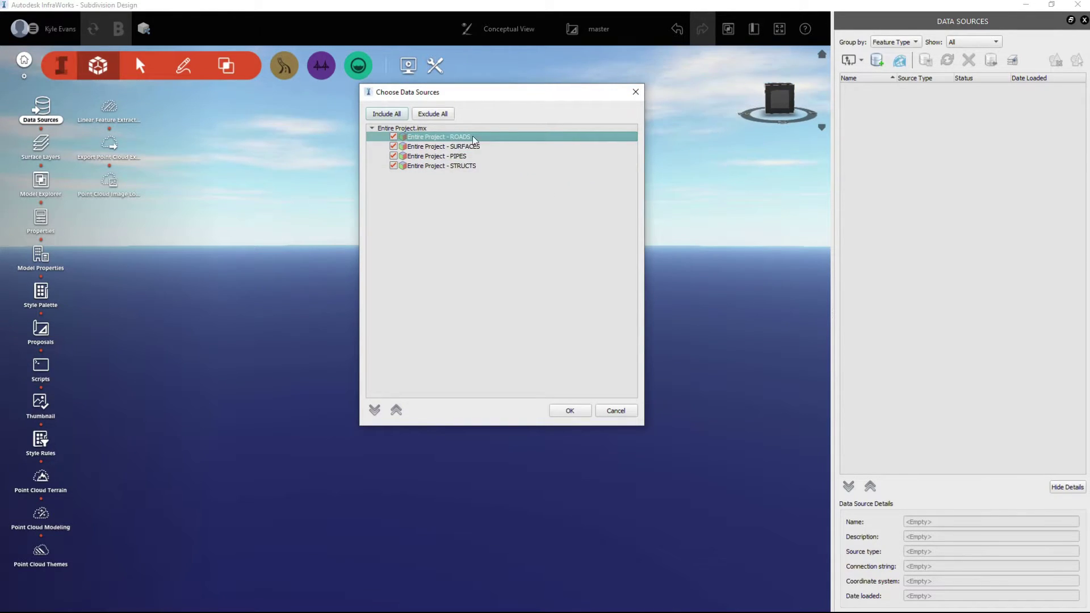
pyautogui.click(476, 147)
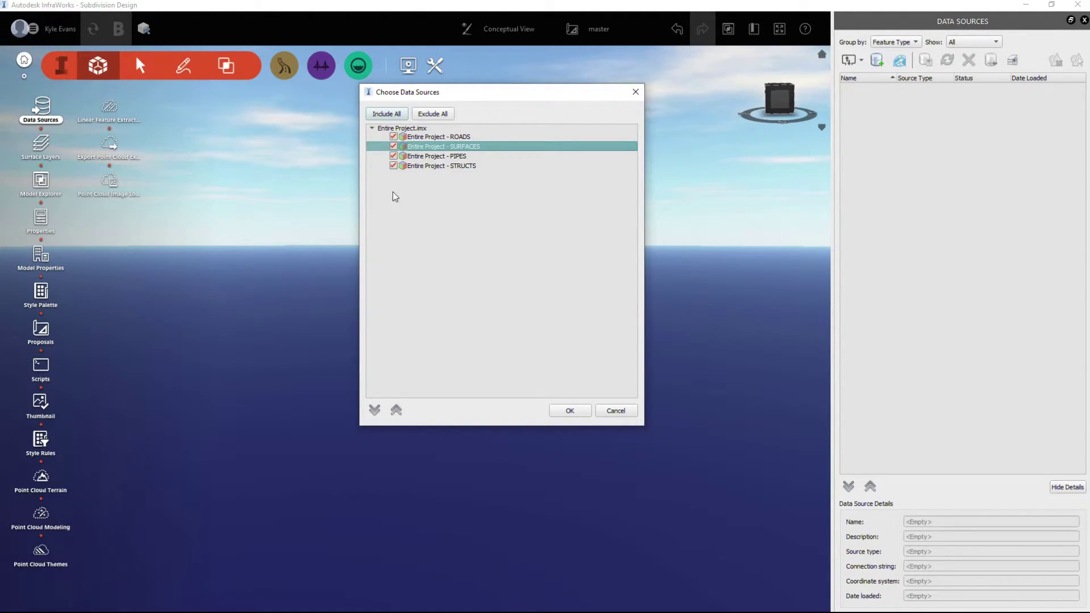
pyautogui.click(459, 156)
pyautogui.click(455, 165)
pyautogui.click(455, 147)
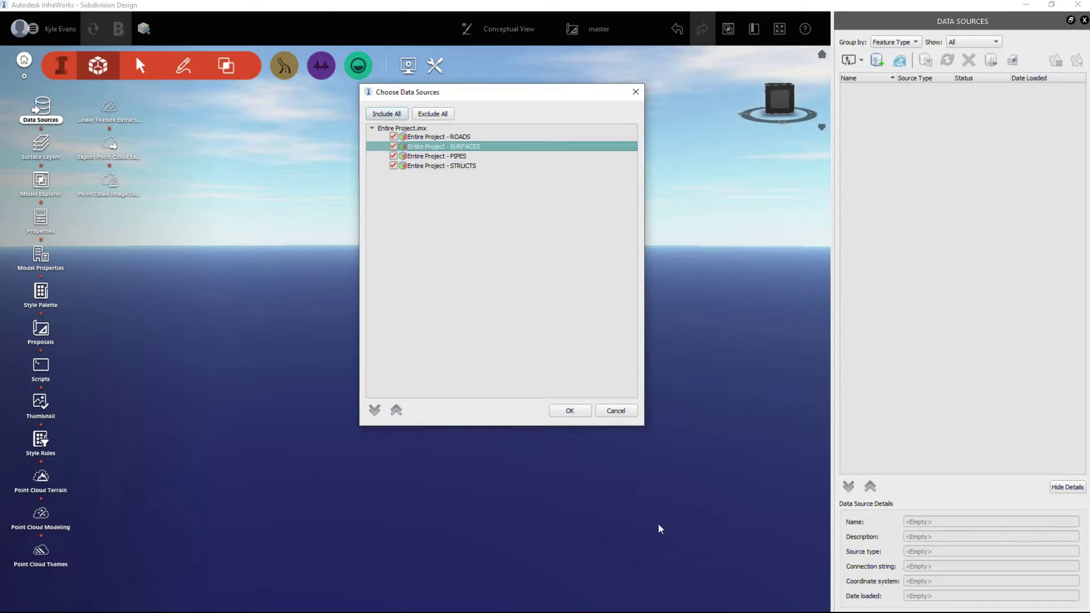
pyautogui.click(570, 411)
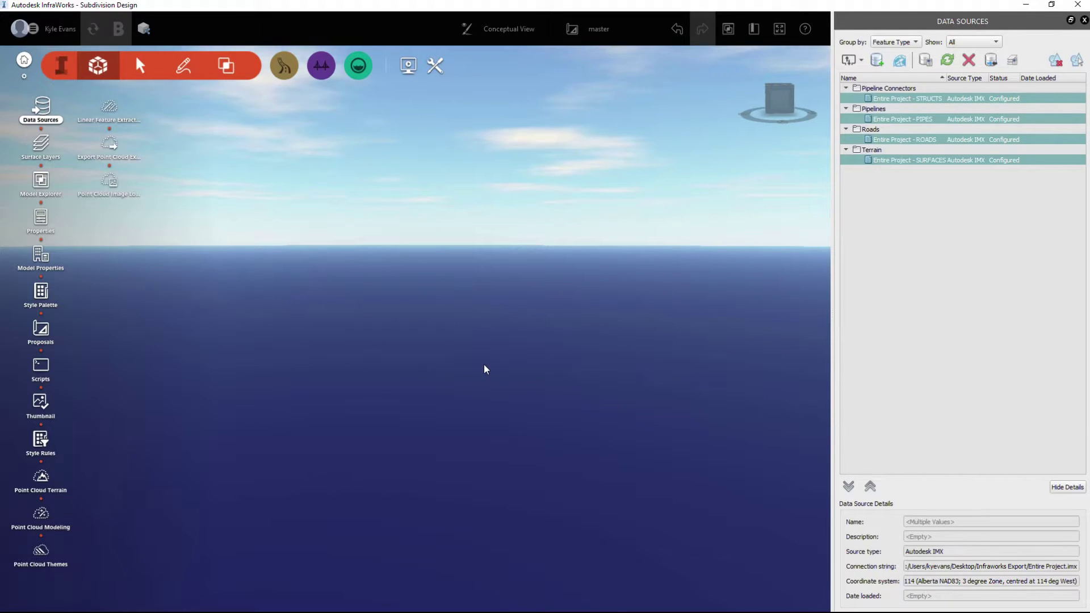
# Examine the pipeline connector, pipeline, road and terrain data sources and their details one after another.
pyautogui.moveTo(469, 459); pyautogui.dragTo(495, 449)
pyautogui.click(967, 301)
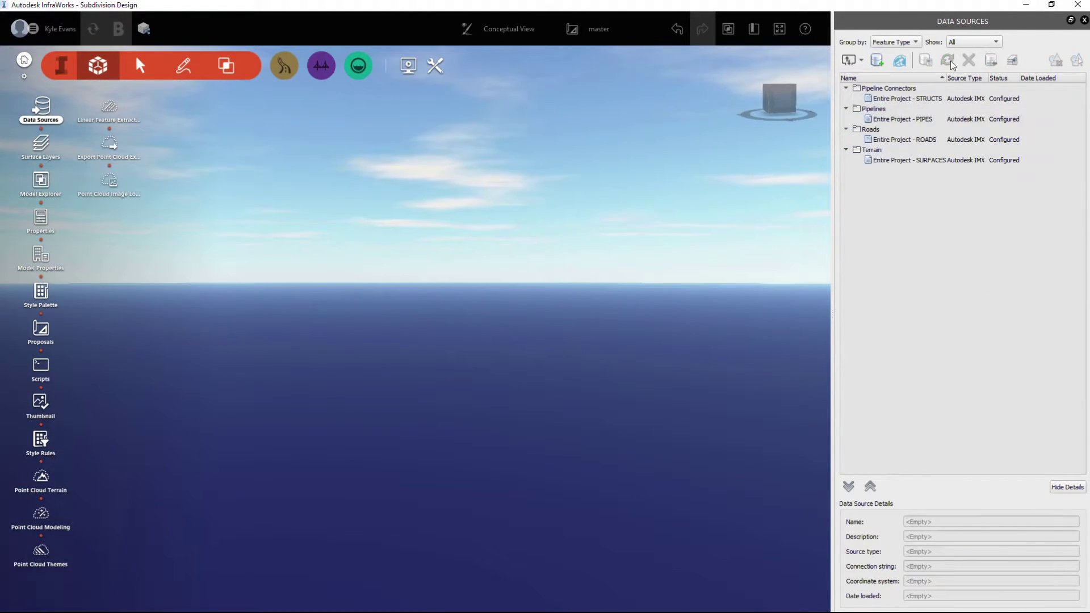
pyautogui.click(882, 93)
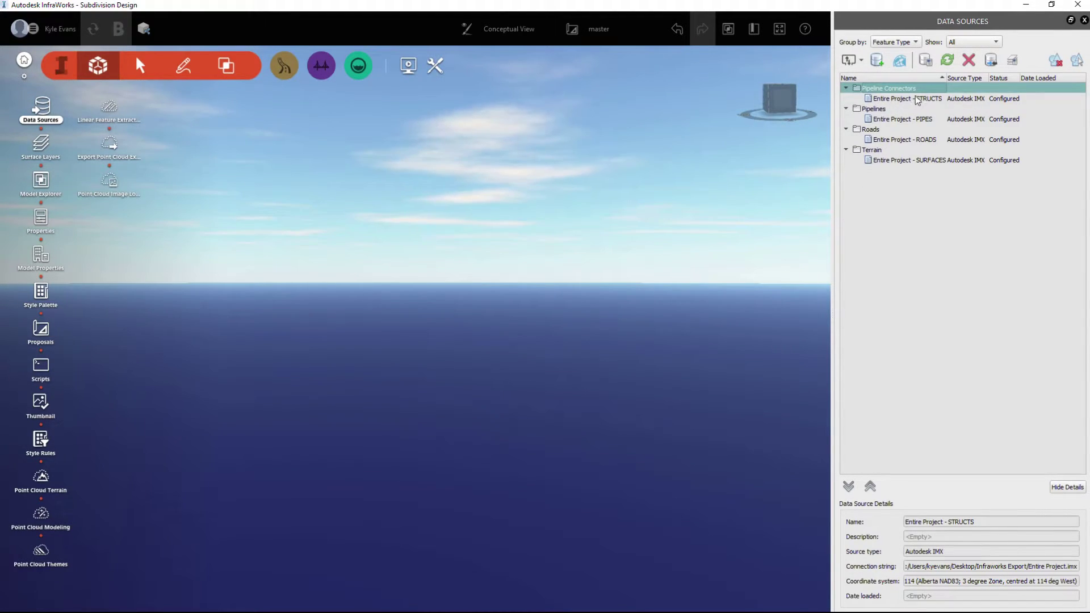
pyautogui.click(878, 113)
pyautogui.moveTo(934, 121); pyautogui.dragTo(887, 135)
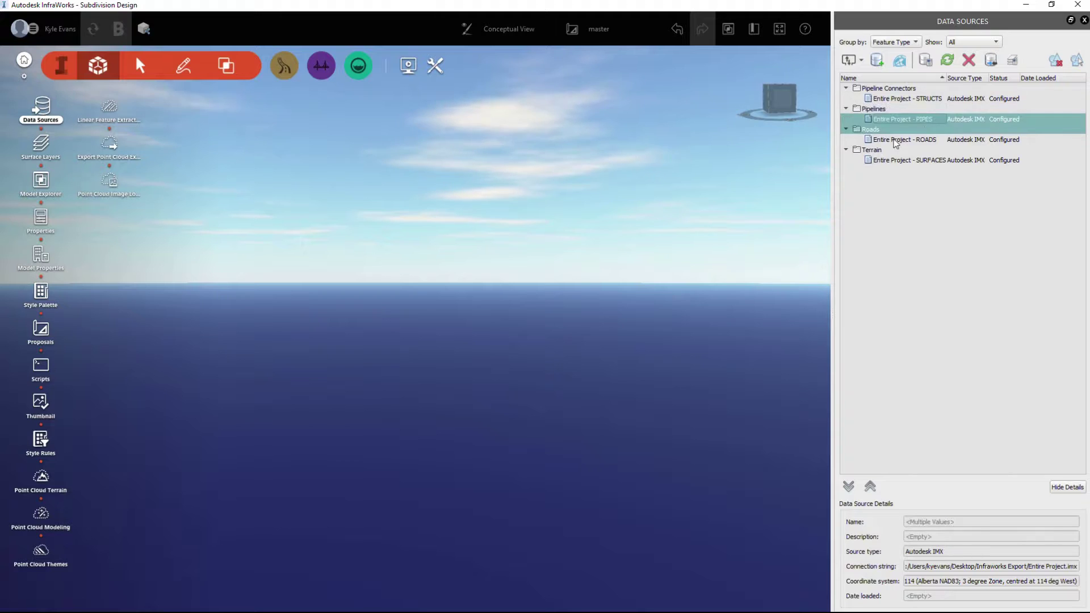
pyautogui.click(873, 130)
pyautogui.click(920, 140)
pyautogui.click(881, 151)
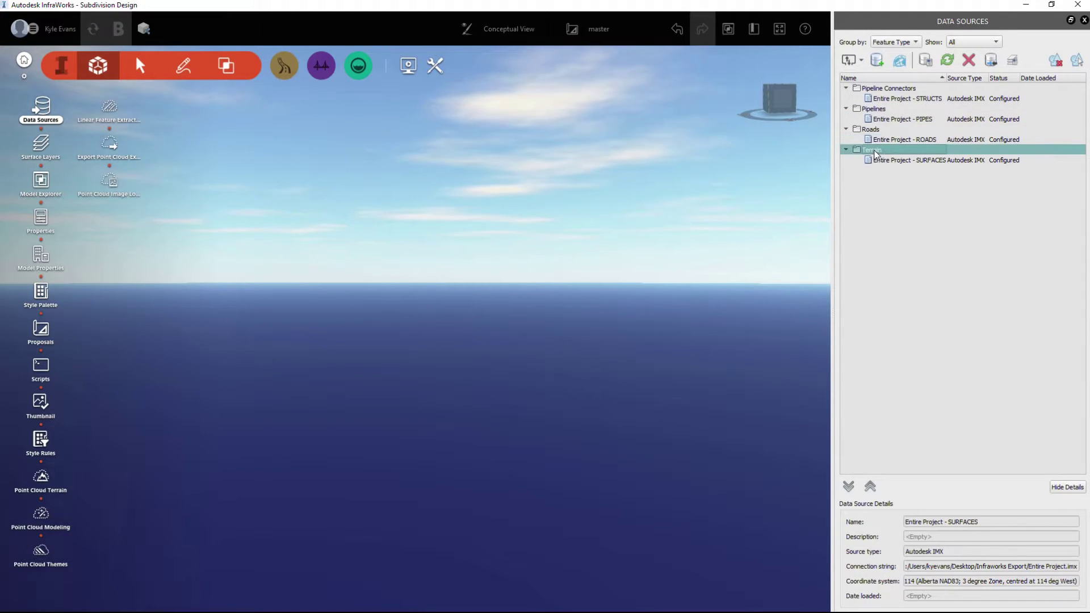
pyautogui.click(931, 161)
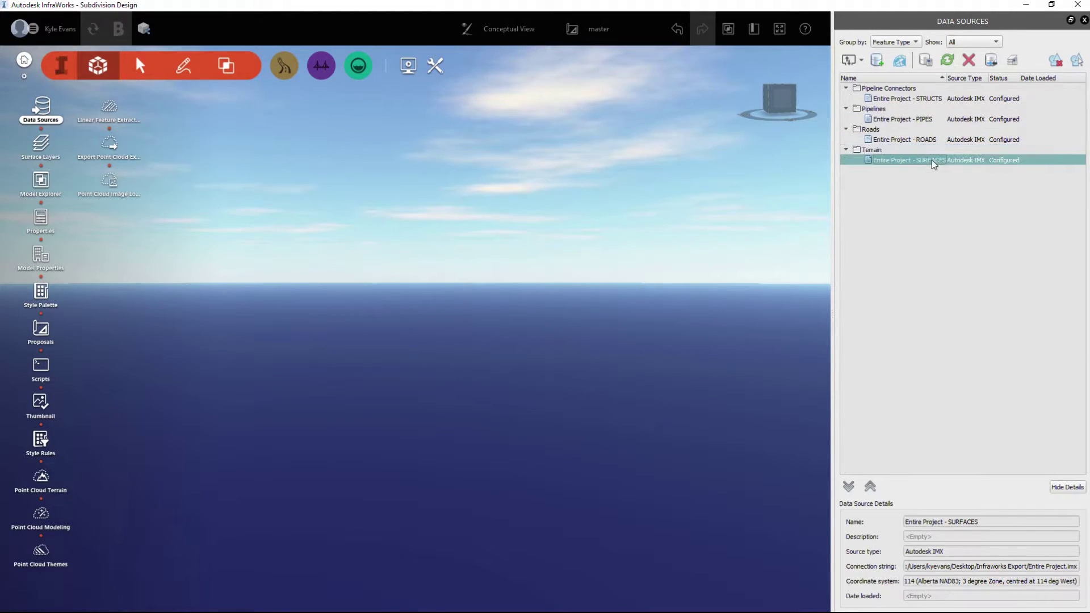
pyautogui.click(997, 99)
pyautogui.click(1000, 118)
pyautogui.click(984, 139)
pyautogui.click(967, 161)
# Review the configuration of the Entire Project - STRUCTS data source and refresh it into the model with its default settings.
pyautogui.click(885, 99)
pyautogui.rightClick(883, 99)
pyautogui.click(917, 105)
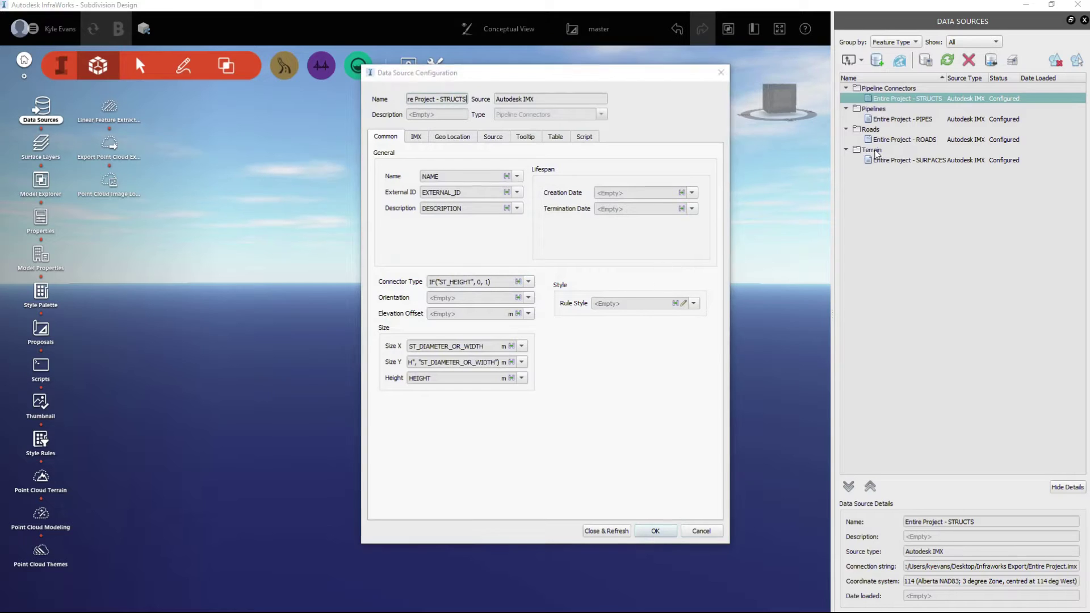
pyautogui.click(447, 137)
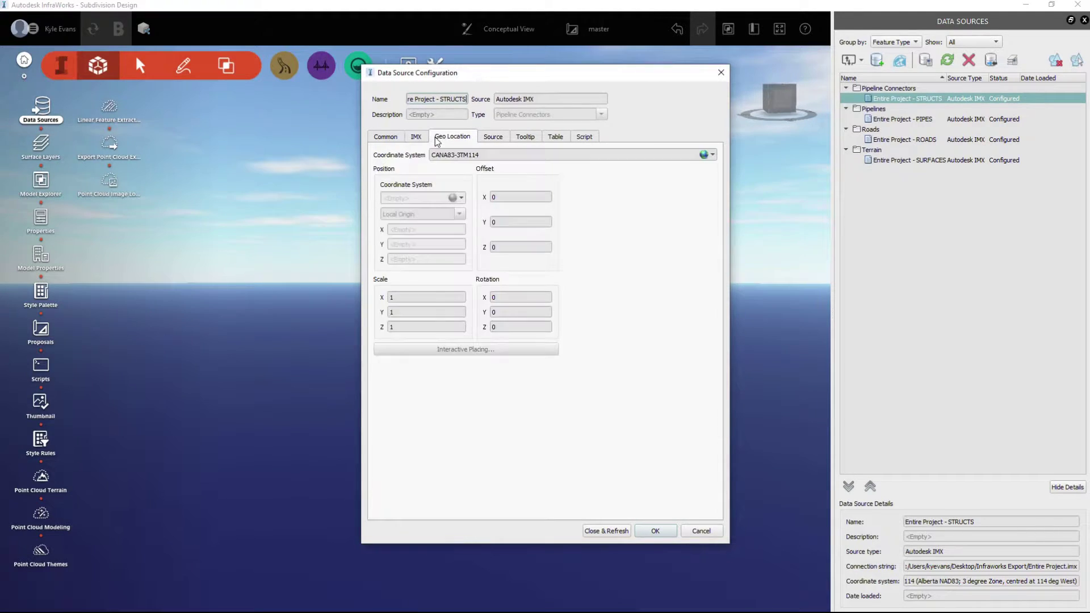
pyautogui.click(502, 138)
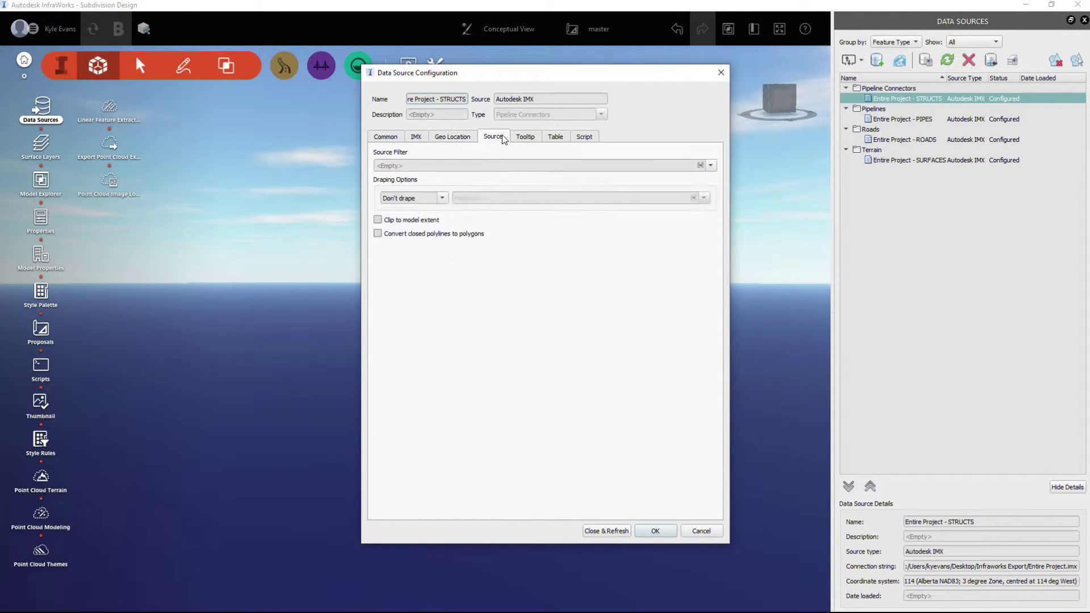
pyautogui.click(525, 137)
pyautogui.click(556, 137)
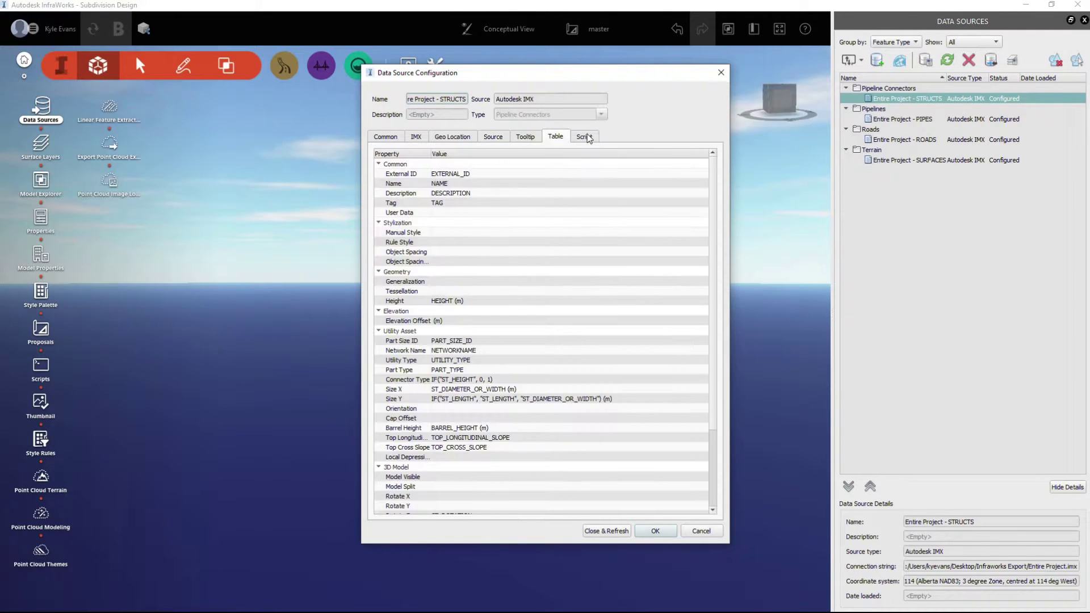
pyautogui.click(588, 137)
pyautogui.click(396, 138)
pyautogui.click(605, 531)
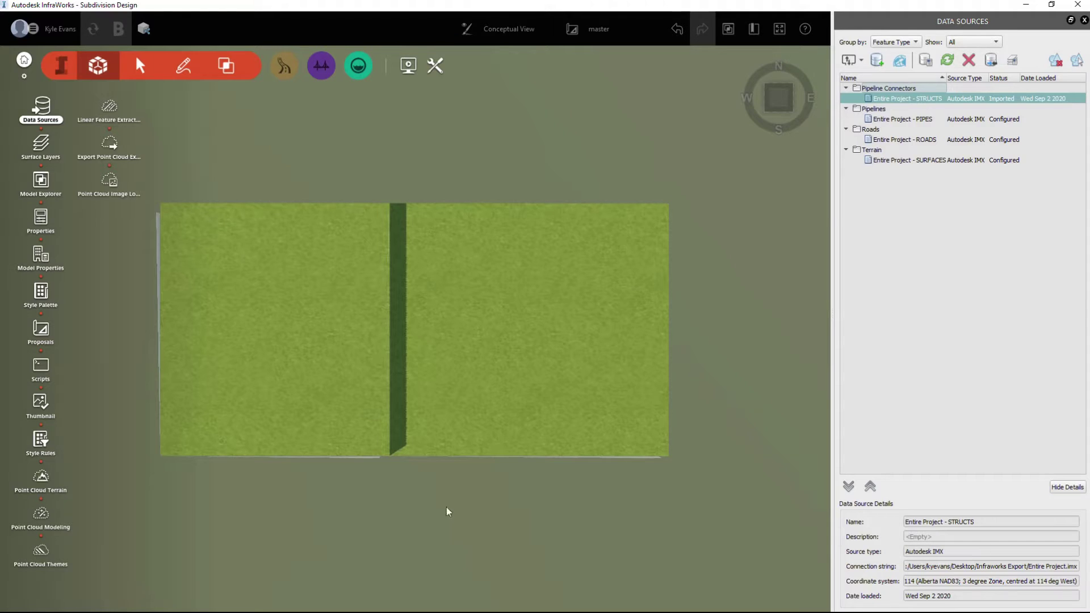
# Review the configuration of the Entire Project - PIPES data source and refresh it into the model with its default settings.
pyautogui.moveTo(434, 496); pyautogui.dragTo(437, 340)
pyautogui.scroll(2, 345, 350)
pyautogui.keyDown('shift'); pyautogui.moveTo(346, 349); pyautogui.dragTo(429, 355, button='middle'); pyautogui.keyUp('shift')
pyautogui.moveTo(429, 353); pyautogui.dragTo(433, 325)
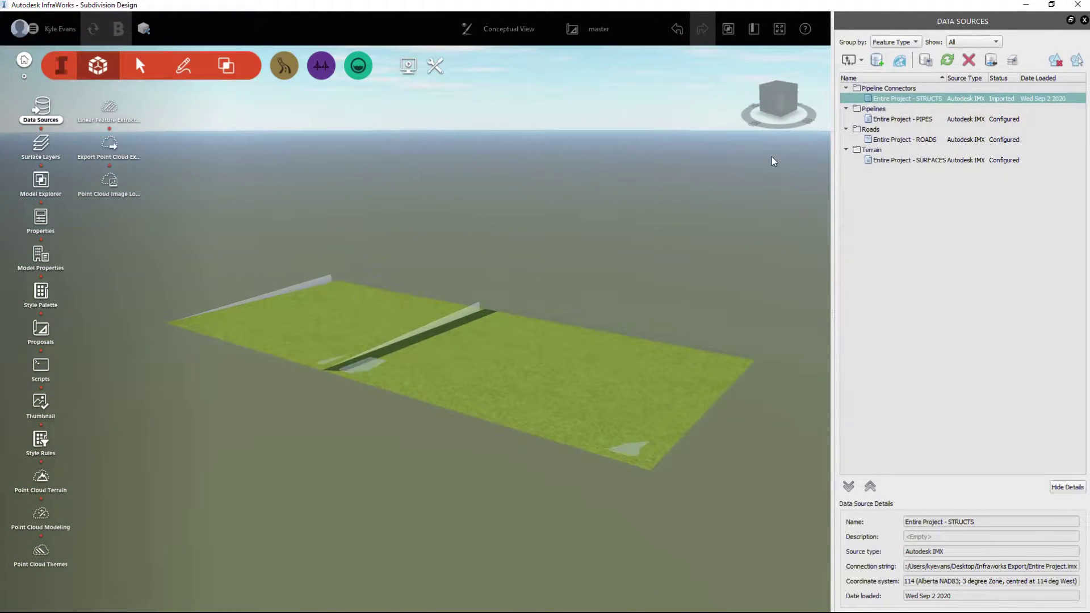
pyautogui.rightClick(920, 121)
pyautogui.click(954, 137)
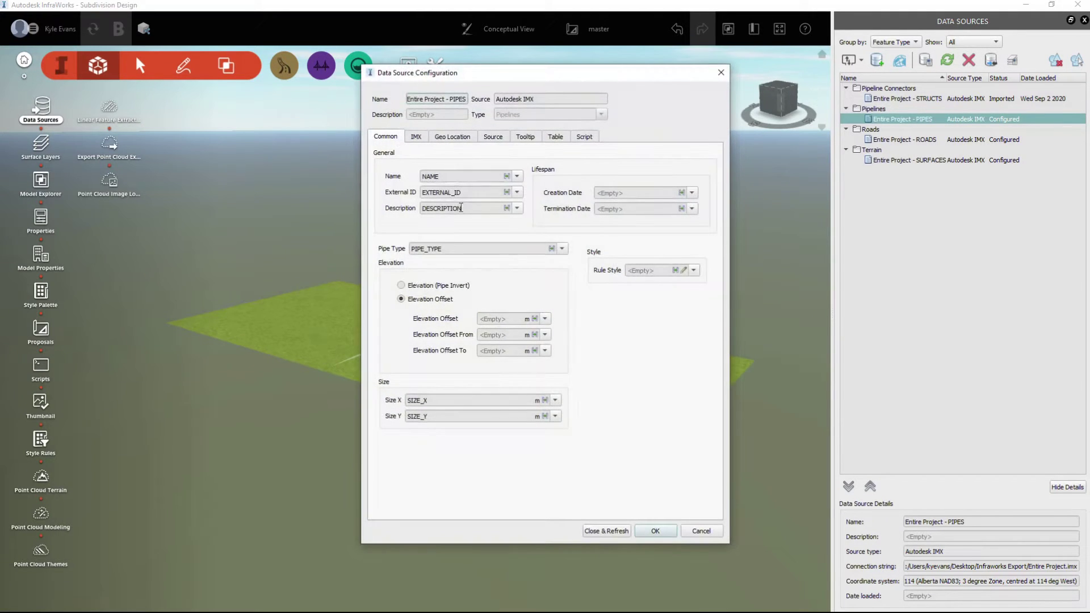
pyautogui.click(419, 139)
pyautogui.click(449, 139)
pyautogui.click(493, 139)
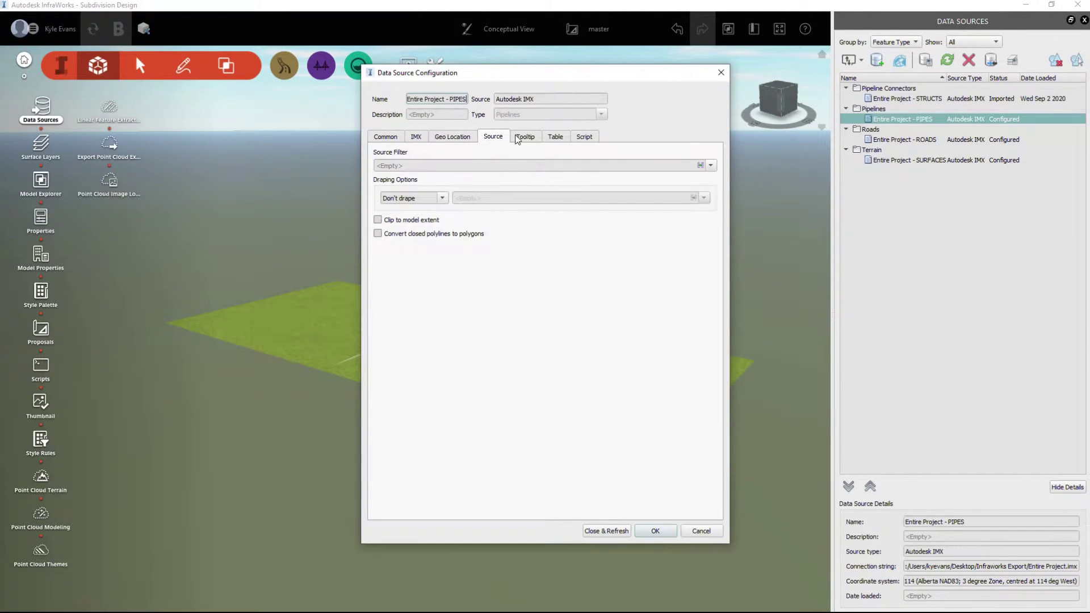
pyautogui.click(518, 138)
pyautogui.click(489, 138)
pyautogui.click(453, 137)
pyautogui.click(384, 137)
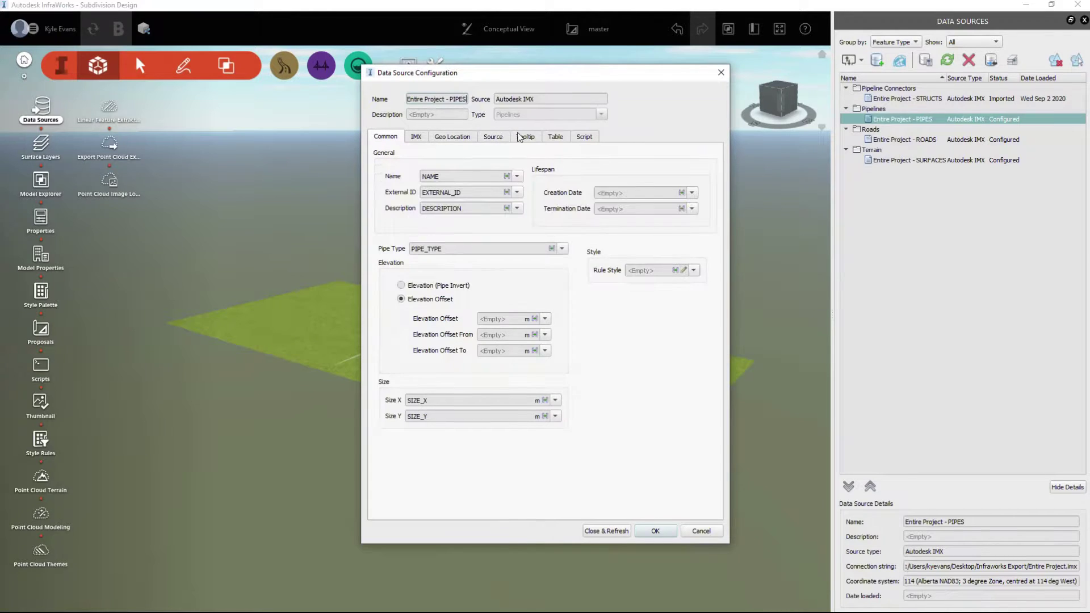
pyautogui.click(584, 138)
pyautogui.click(404, 139)
pyautogui.click(606, 531)
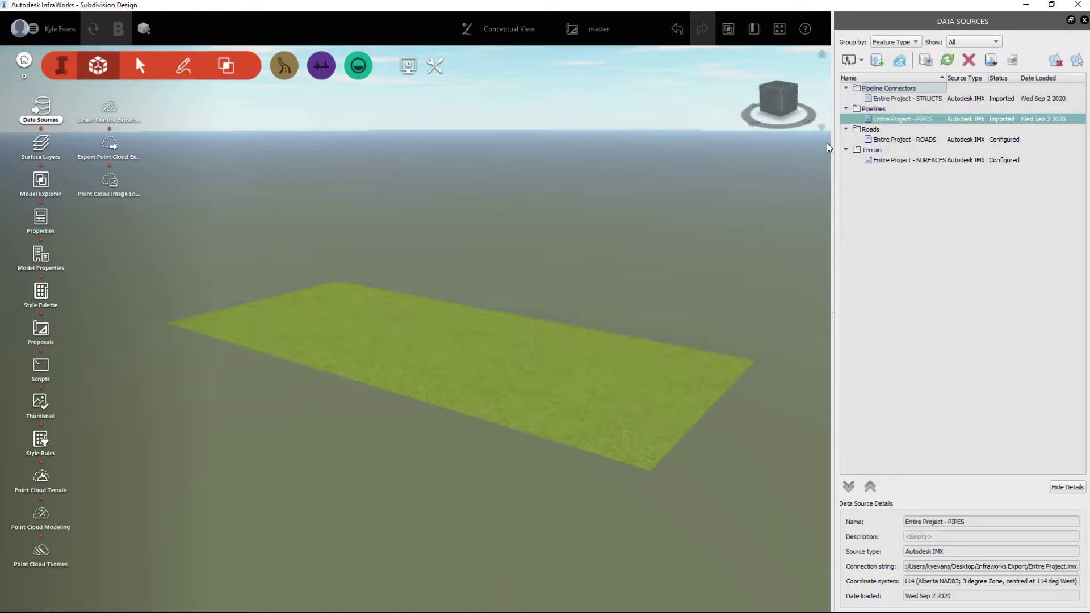
# Check the geolocation and source settings of the Entire Project - ROADS data source and refresh it into the model.
pyautogui.click(896, 142)
pyautogui.rightClick(895, 144)
pyautogui.click(919, 152)
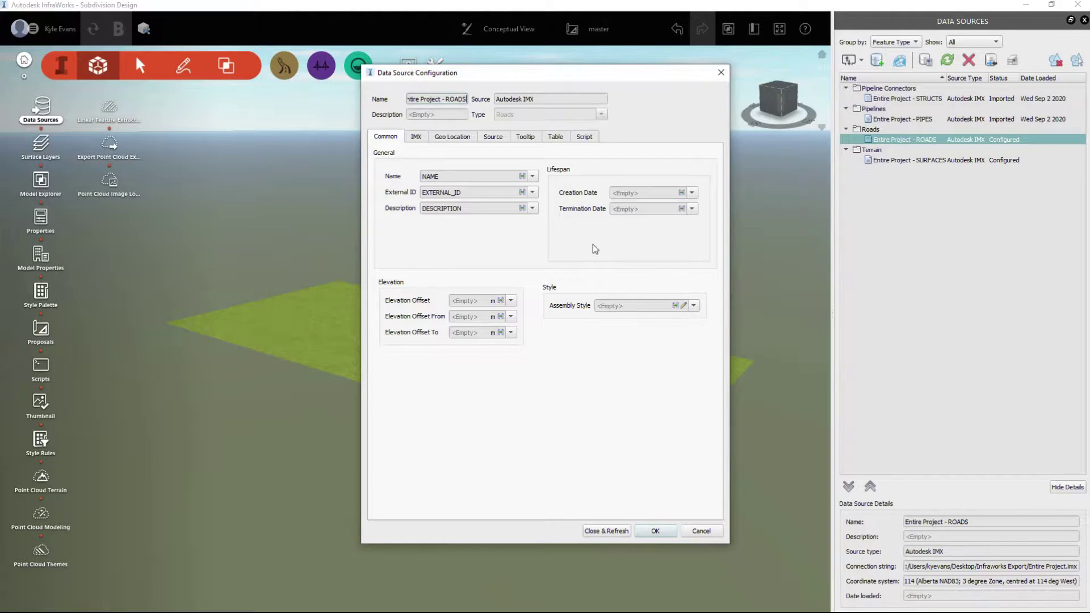
pyautogui.click(456, 137)
pyautogui.click(500, 136)
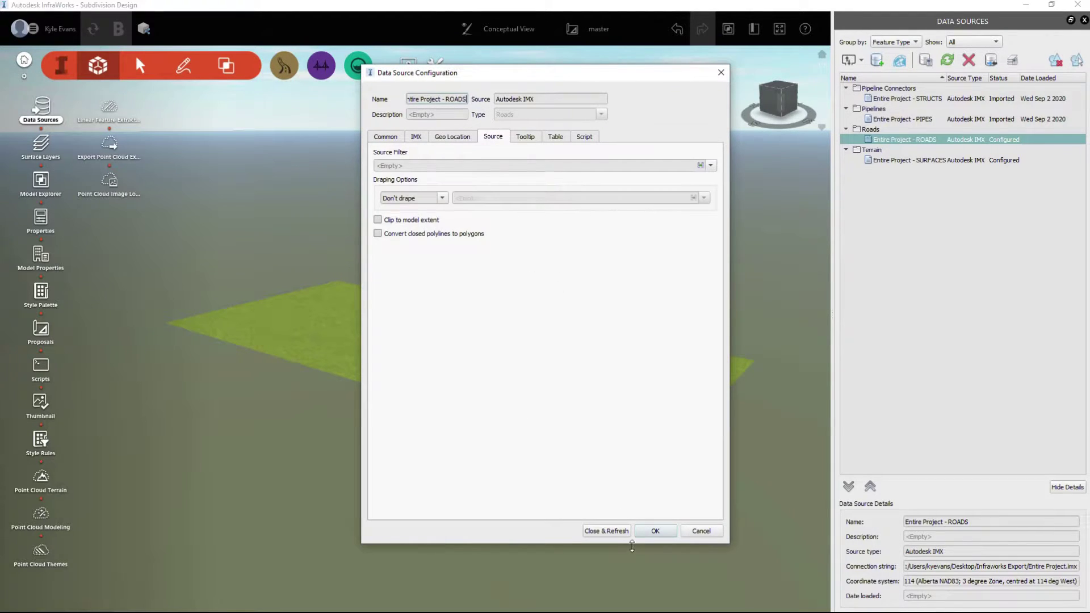
pyautogui.click(607, 531)
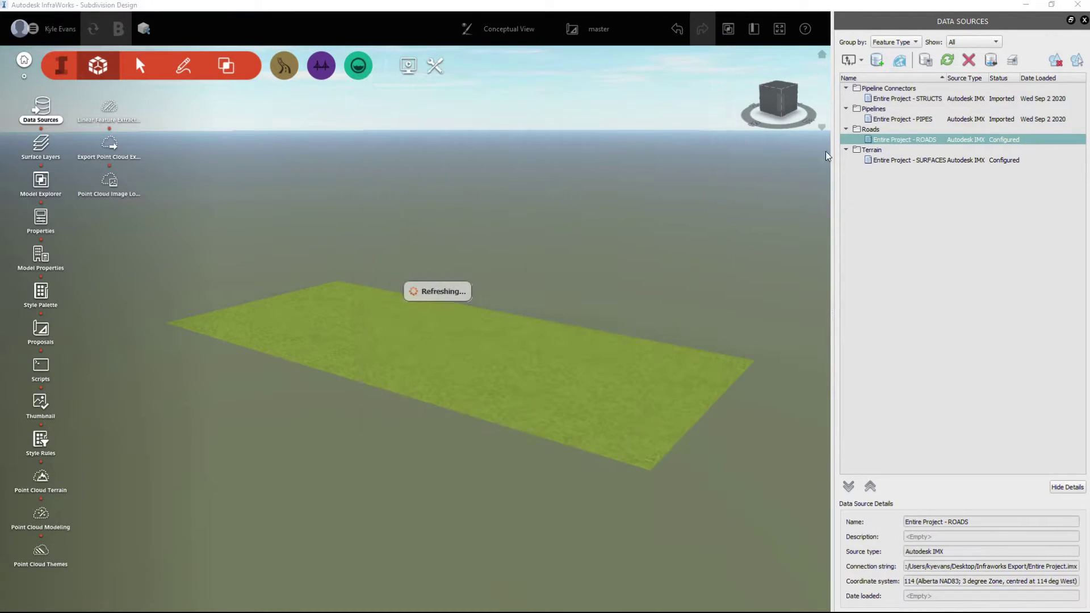
# Refresh the Entire Project - SURFACES terrain into the model, keeping the Final Lot Grading surface and Civil3D corridor regions enabled.
pyautogui.rightClick(895, 162)
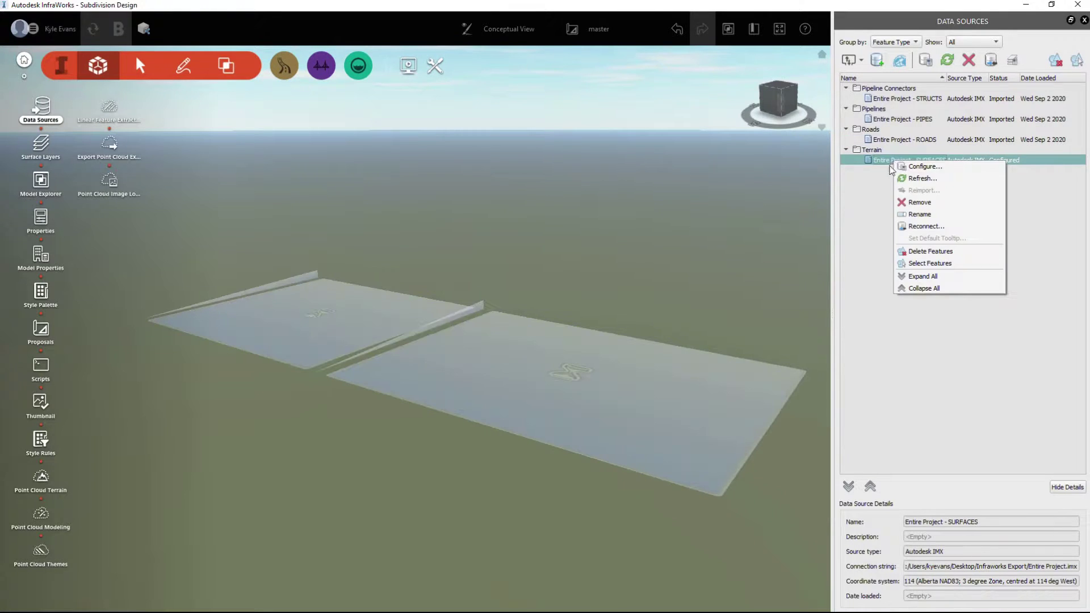
pyautogui.click(910, 178)
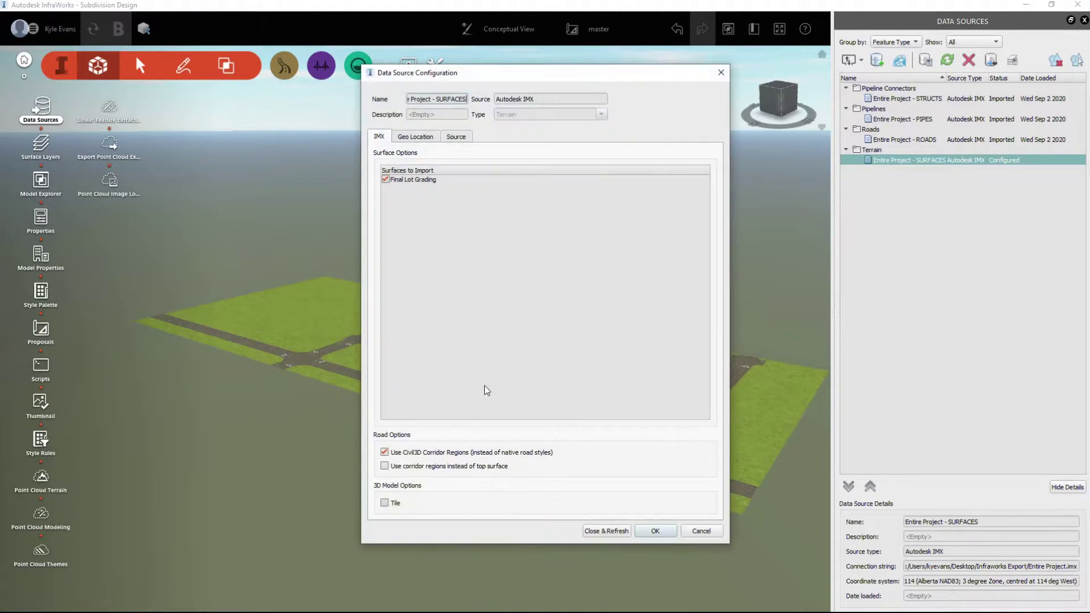
pyautogui.click(425, 142)
pyautogui.click(458, 138)
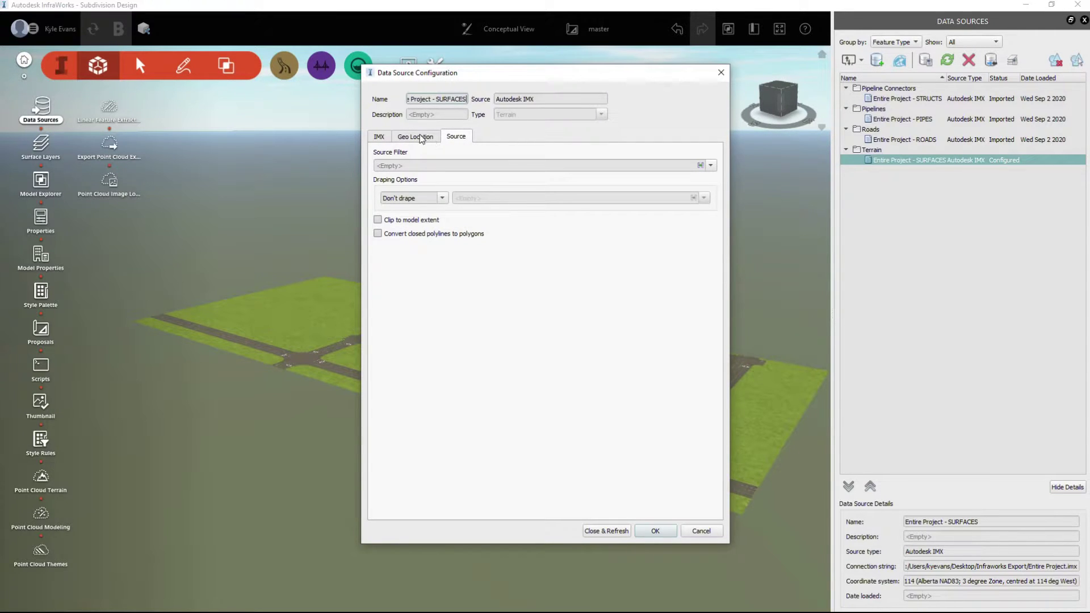
pyautogui.click(420, 141)
pyautogui.click(379, 137)
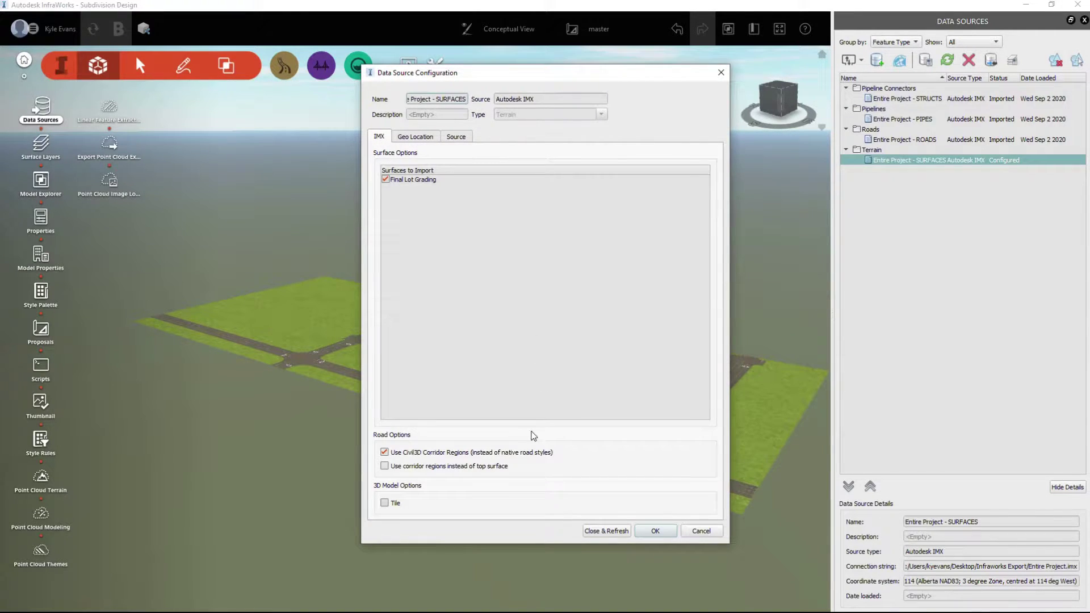
pyautogui.click(611, 534)
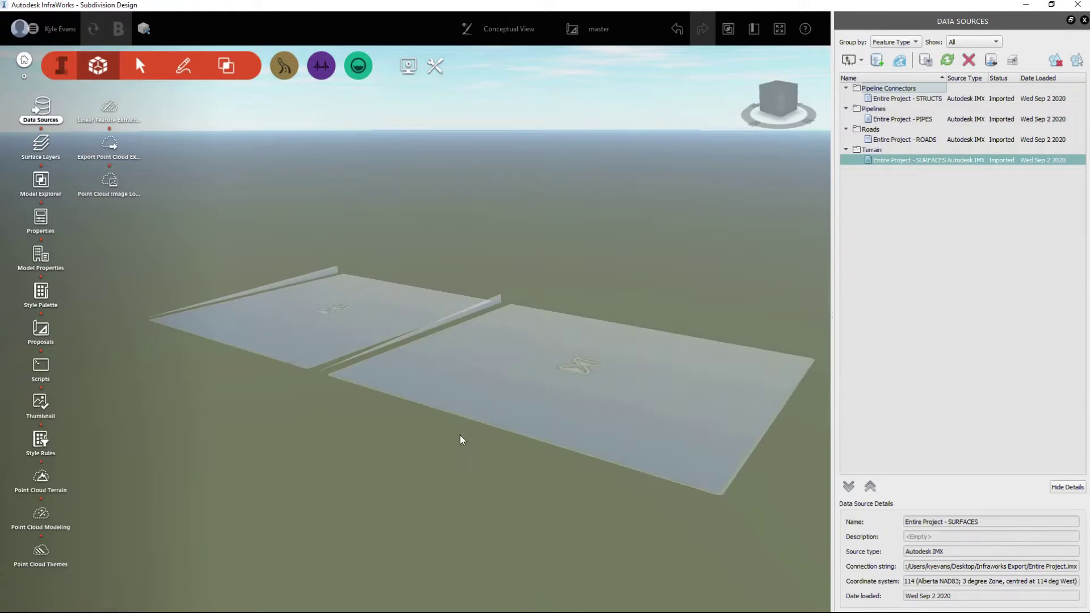
# Set the draping option of the Entire Project - ROADS data source to Drape and refresh it into the model.
pyautogui.moveTo(403, 511); pyautogui.dragTo(469, 434)
pyautogui.scroll(-5, 469, 434)
pyautogui.moveTo(515, 193); pyautogui.dragTo(523, 350, button='middle')
pyautogui.scroll(5, 523, 350)
pyautogui.moveTo(489, 353); pyautogui.dragTo(391, 415)
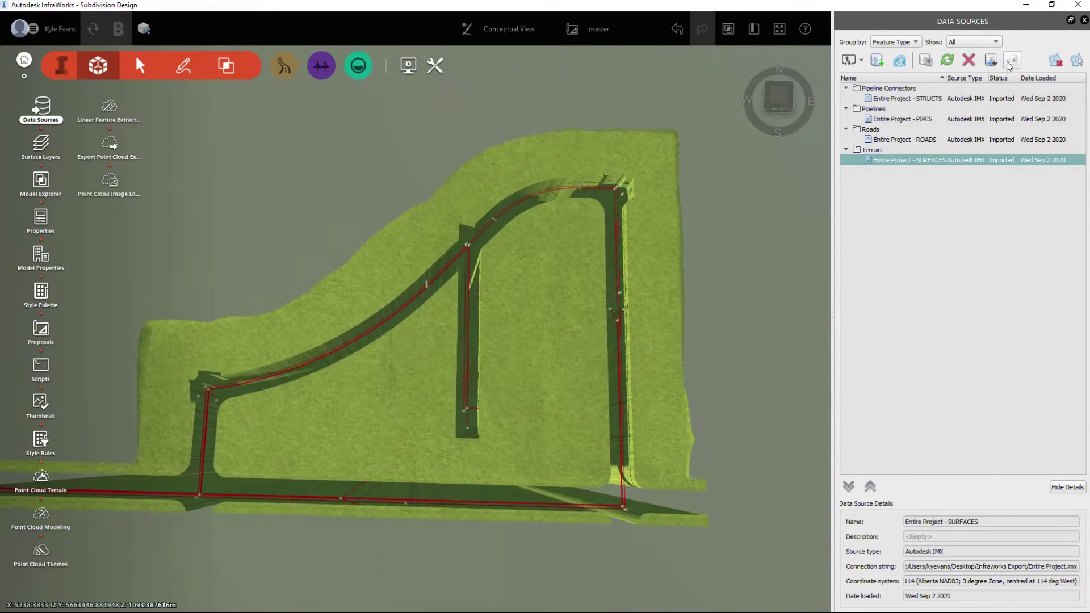
pyautogui.rightClick(890, 146)
pyautogui.click(942, 155)
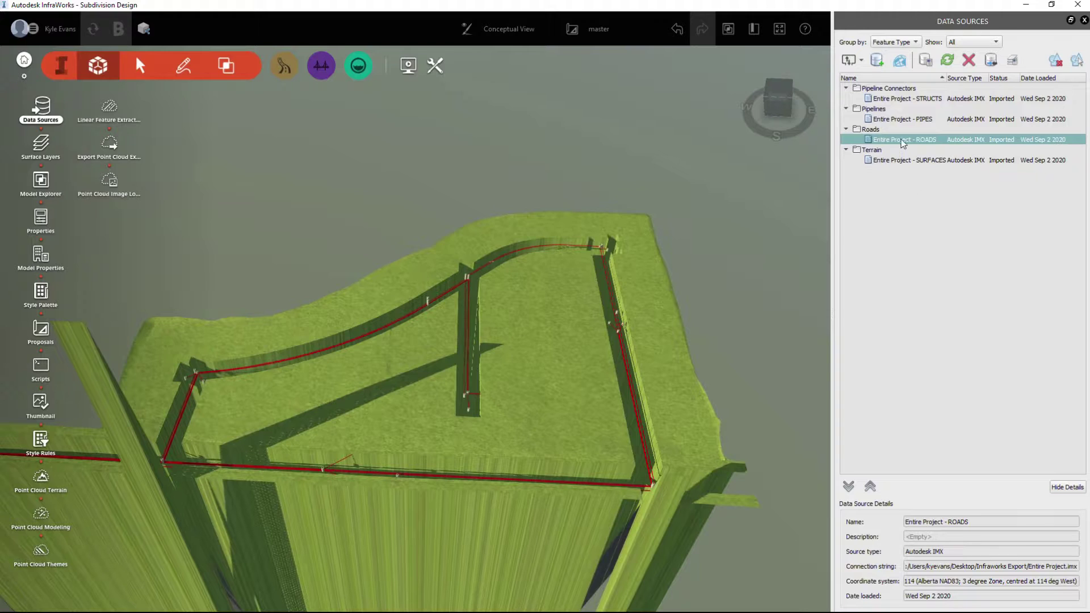
pyautogui.rightClick(902, 140)
pyautogui.click(946, 149)
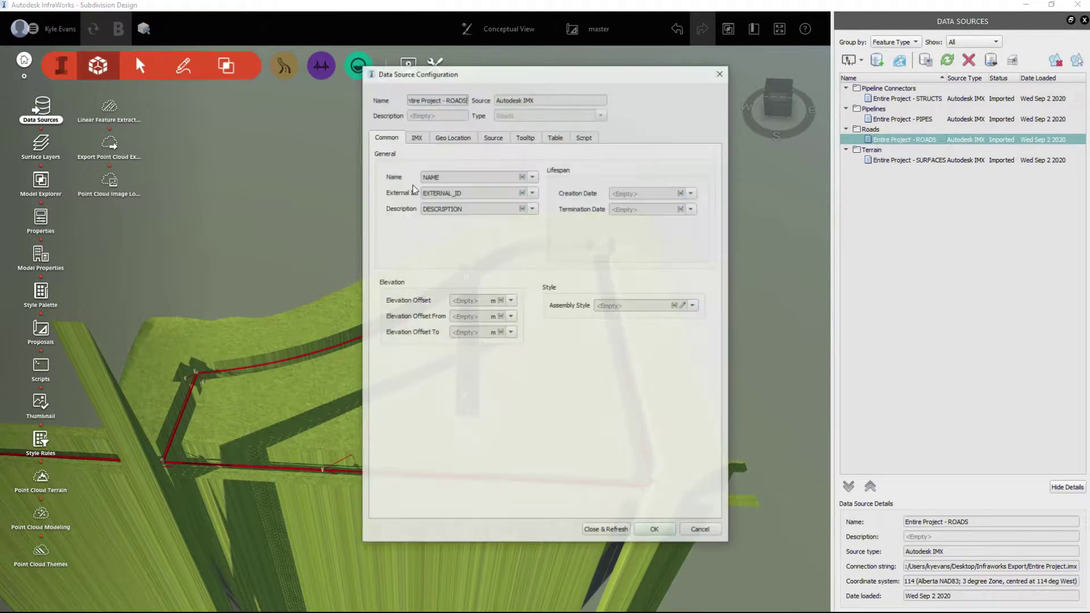
pyautogui.click(453, 135)
pyautogui.click(492, 138)
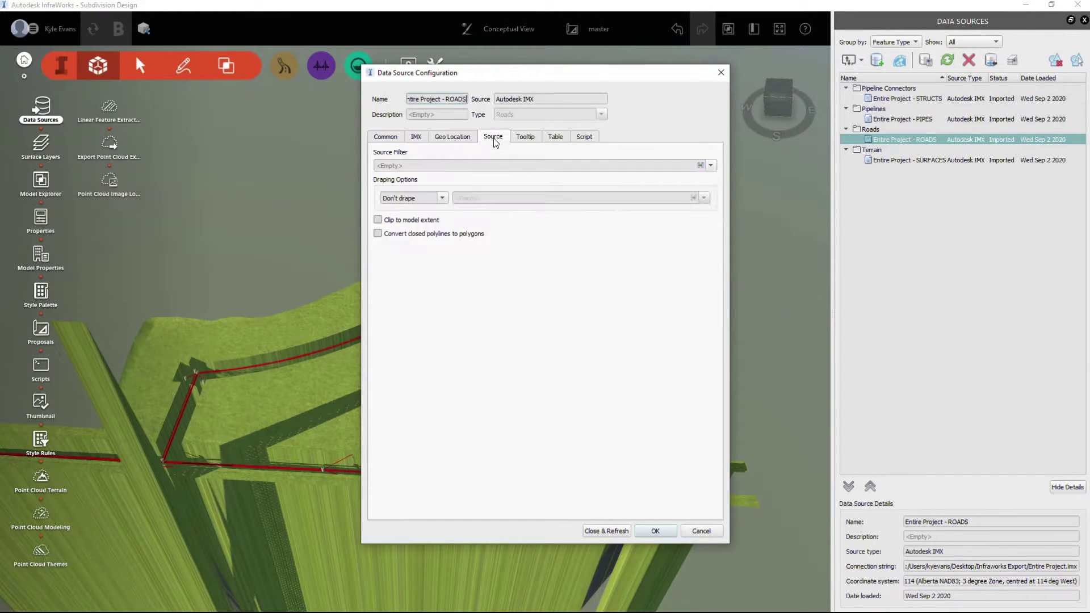
pyautogui.click(444, 199)
pyautogui.click(415, 214)
pyautogui.click(615, 532)
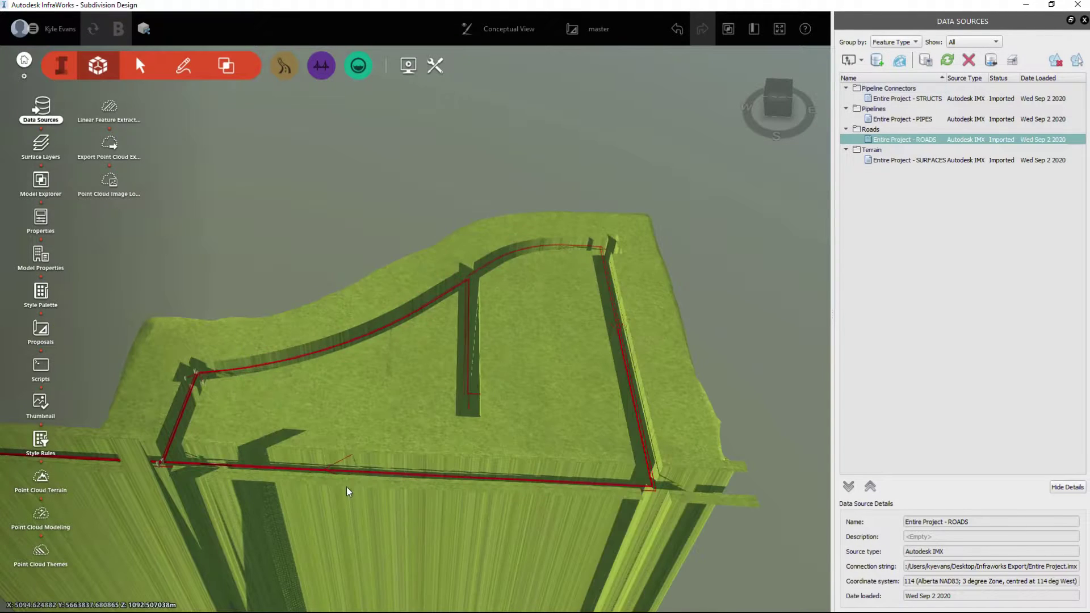
# Delete all features belonging to the Entire Project - ROADS data source while keeping the data source itself.
pyautogui.moveTo(346, 471); pyautogui.dragTo(321, 401)
pyautogui.scroll(-3, 322, 401)
pyautogui.moveTo(628, 199); pyautogui.dragTo(639, 297)
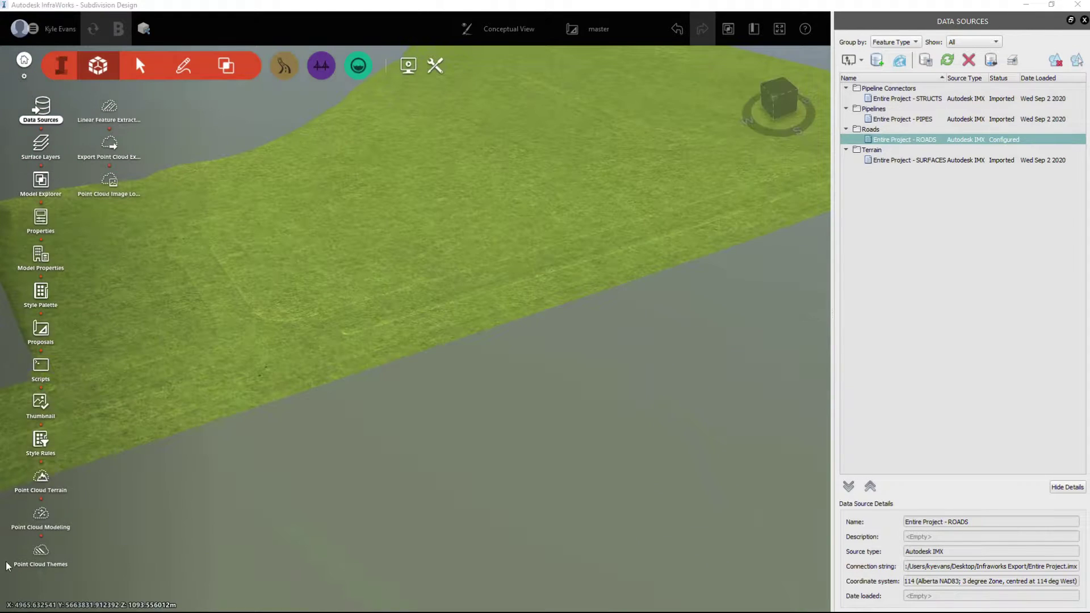
pyautogui.moveTo(253, 425); pyautogui.dragTo(313, 376)
pyautogui.rightClick(890, 140)
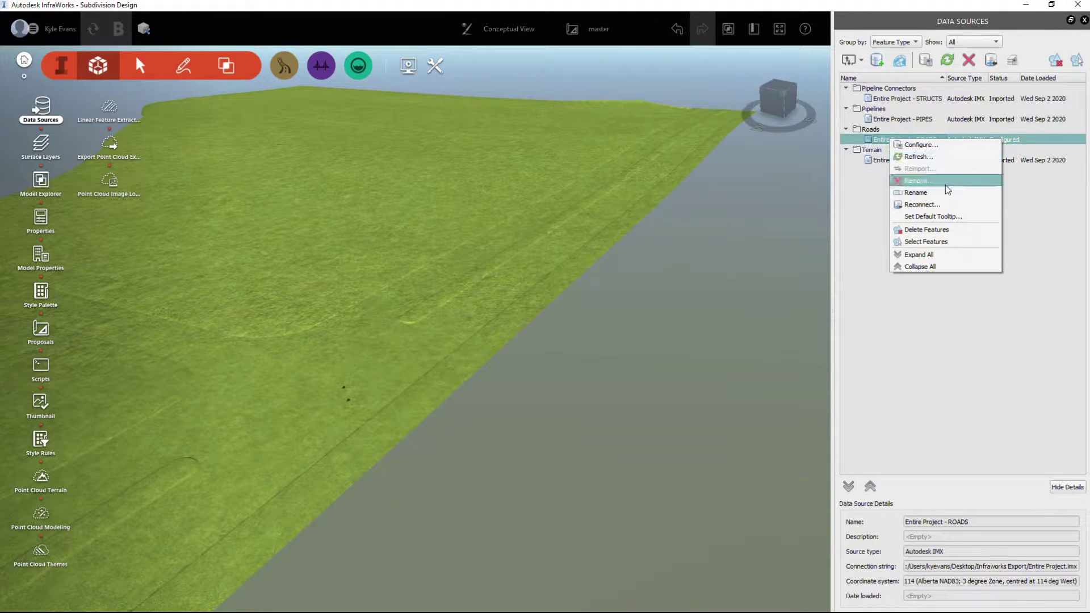
pyautogui.click(948, 234)
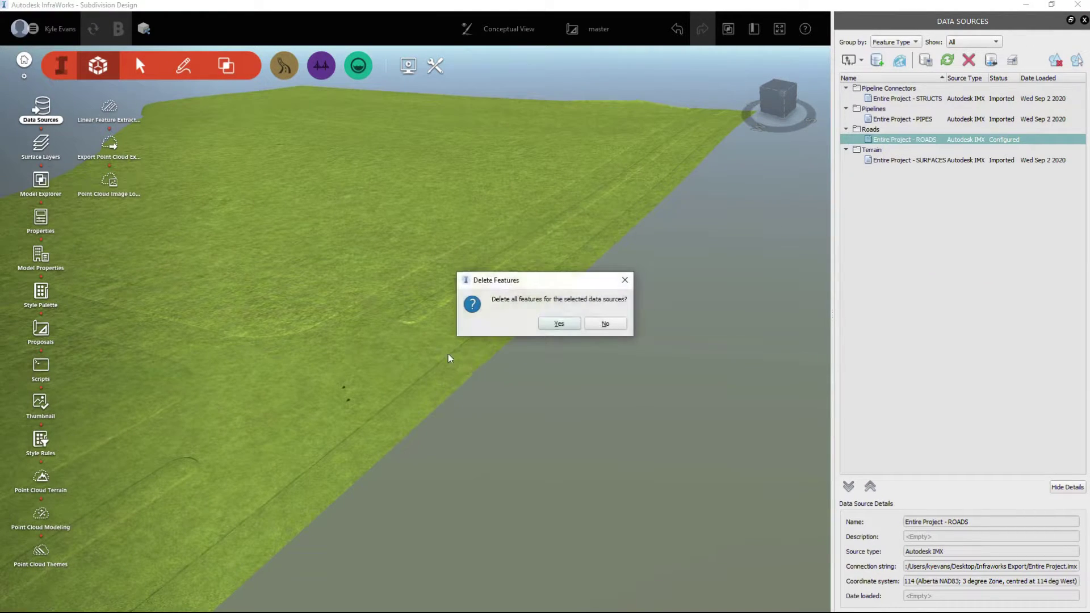
pyautogui.click(560, 324)
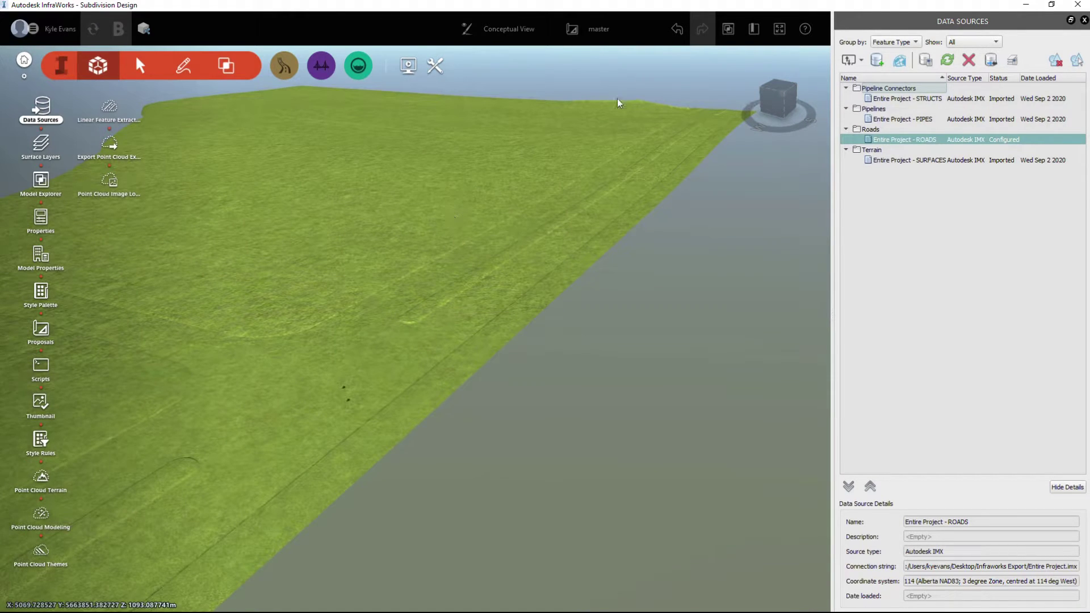
# Reimport the deleted roads by refreshing the Entire Project - ROADS data source with the Drape option.
pyautogui.moveTo(670, 346); pyautogui.dragTo(554, 336)
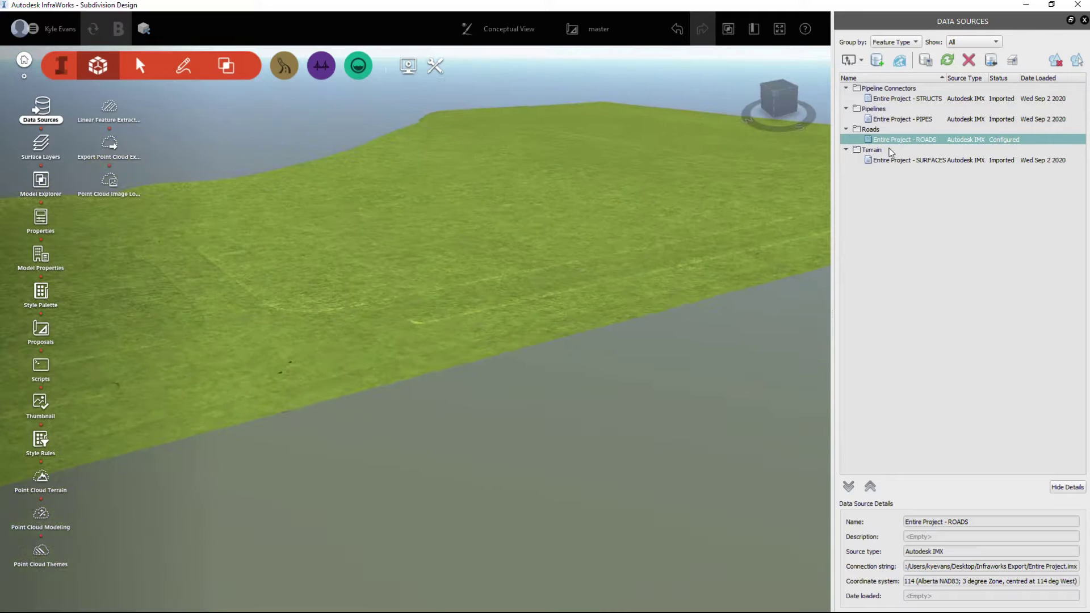
pyautogui.rightClick(907, 139)
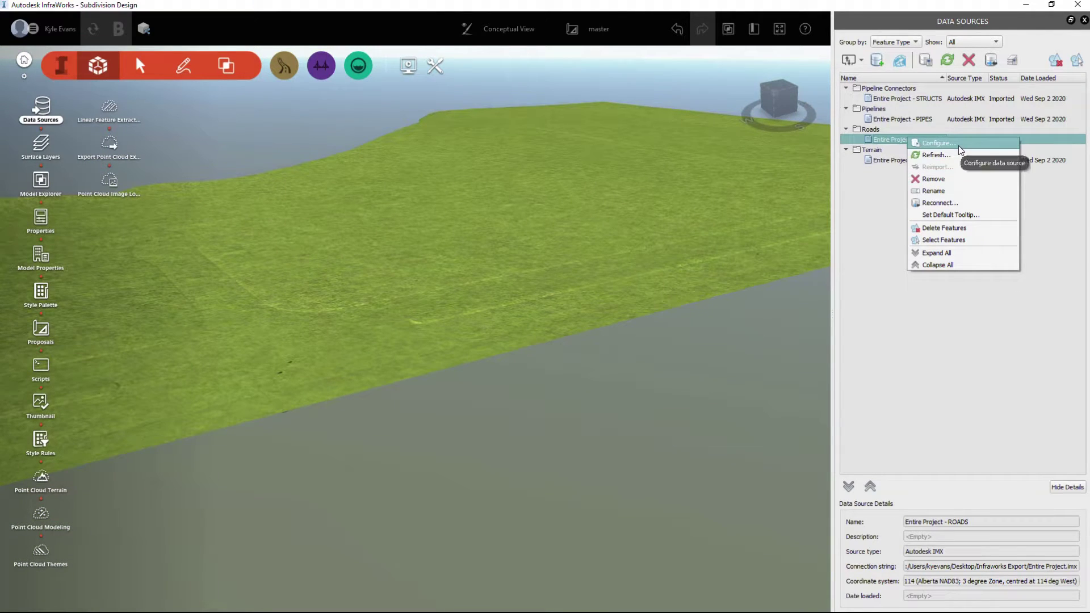
pyautogui.click(959, 147)
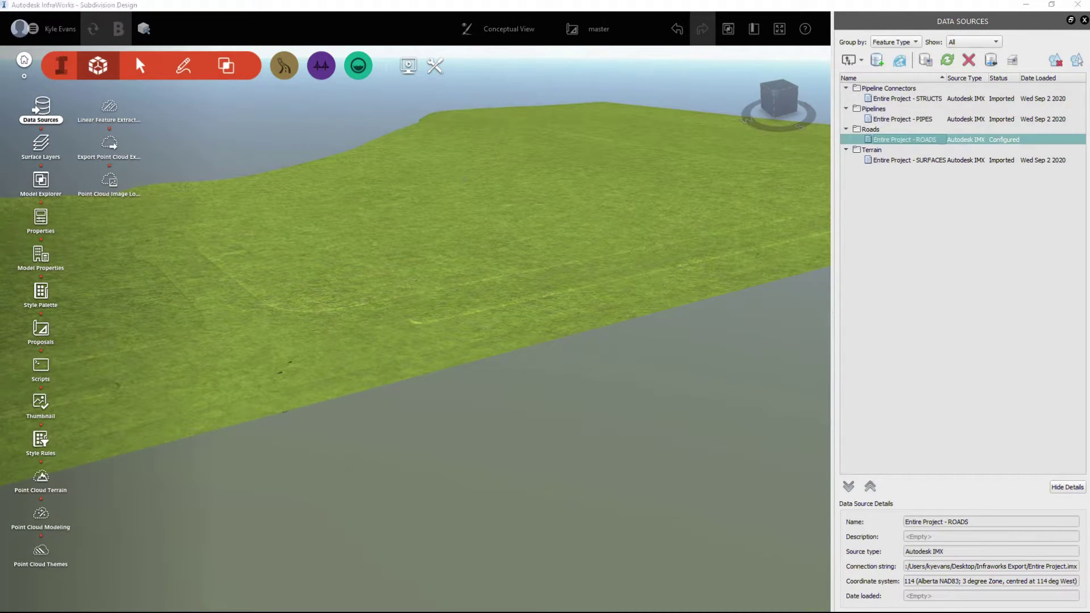
pyautogui.click(463, 138)
pyautogui.click(492, 137)
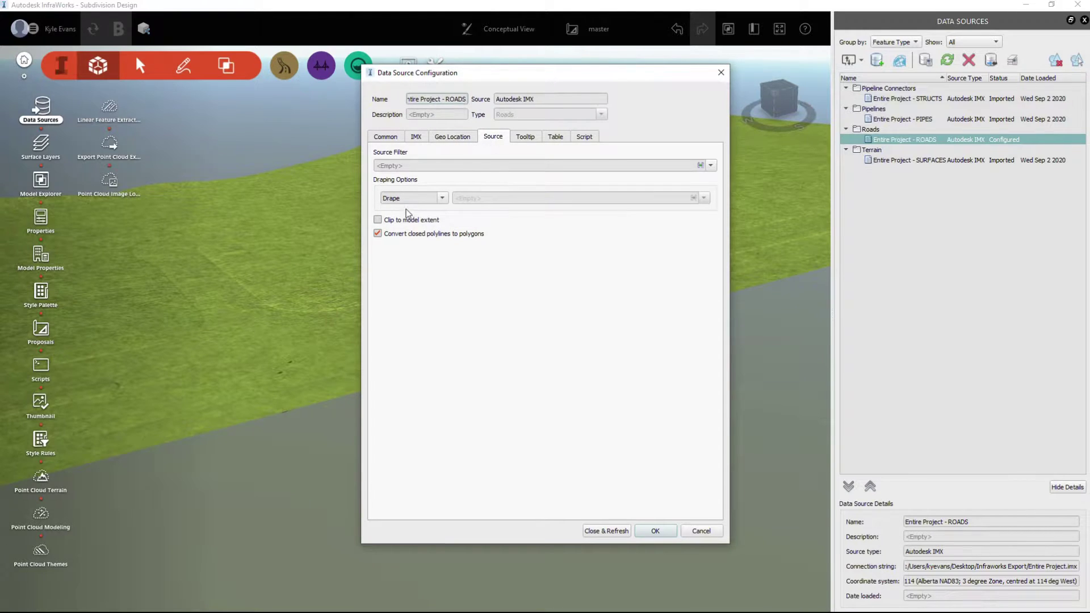
pyautogui.click(440, 197)
pyautogui.click(423, 215)
pyautogui.click(606, 531)
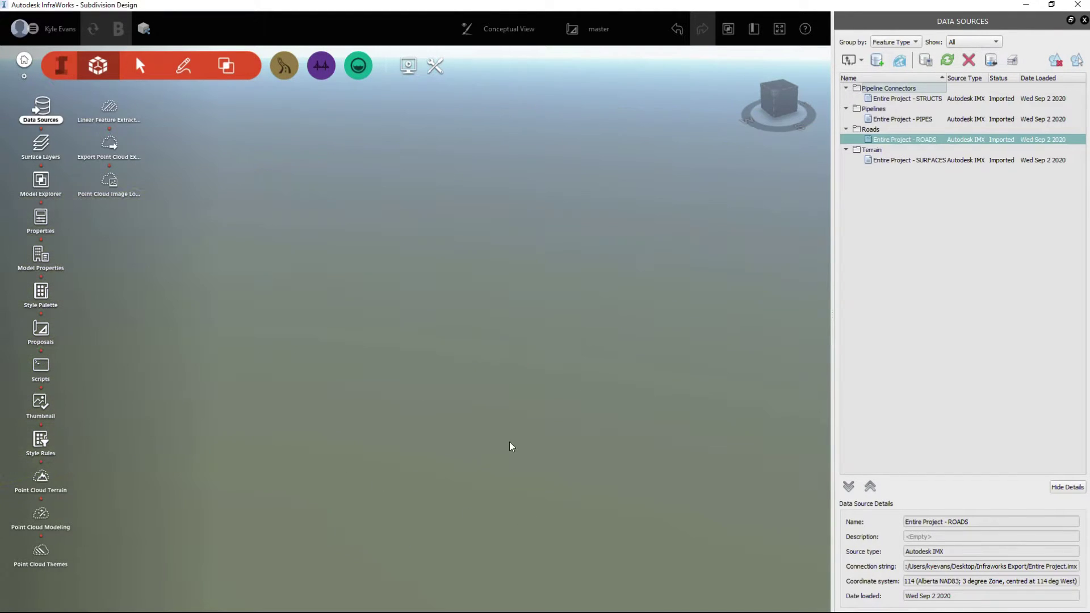
# Examine the draped roads and their junctions, selecting the Taradale Way North corner intersection to inspect its properties.
pyautogui.moveTo(311, 457); pyautogui.dragTo(159, 245)
pyautogui.moveTo(308, 184); pyautogui.dragTo(682, 410, button='middle')
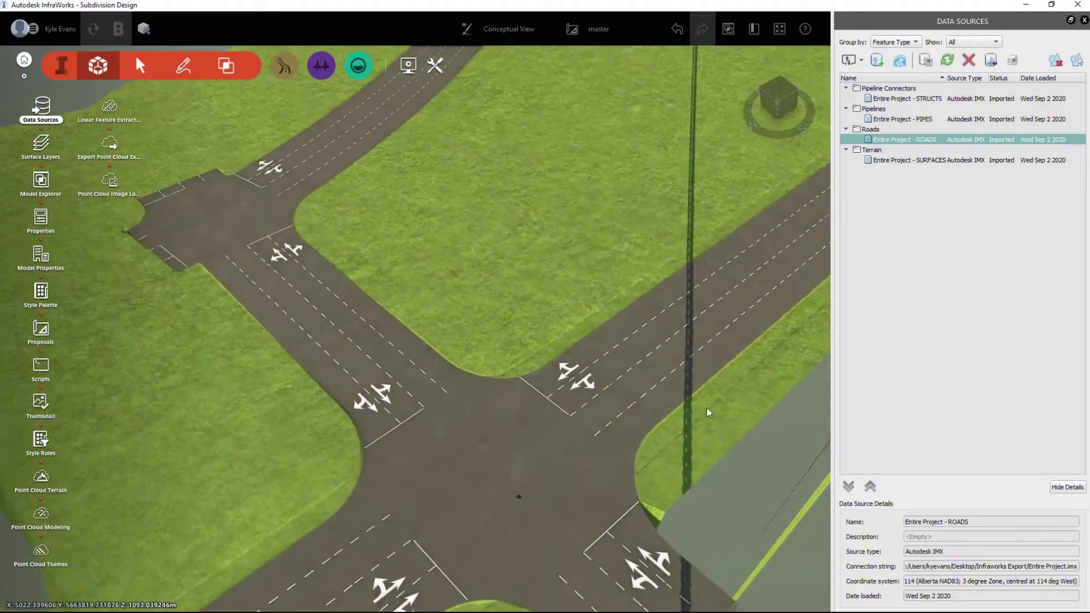
pyautogui.moveTo(682, 410); pyautogui.dragTo(414, 584)
pyautogui.moveTo(238, 193); pyautogui.dragTo(674, 466, button='middle')
pyautogui.moveTo(674, 467); pyautogui.dragTo(182, 404)
pyautogui.moveTo(273, 187); pyautogui.dragTo(615, 591, button='middle')
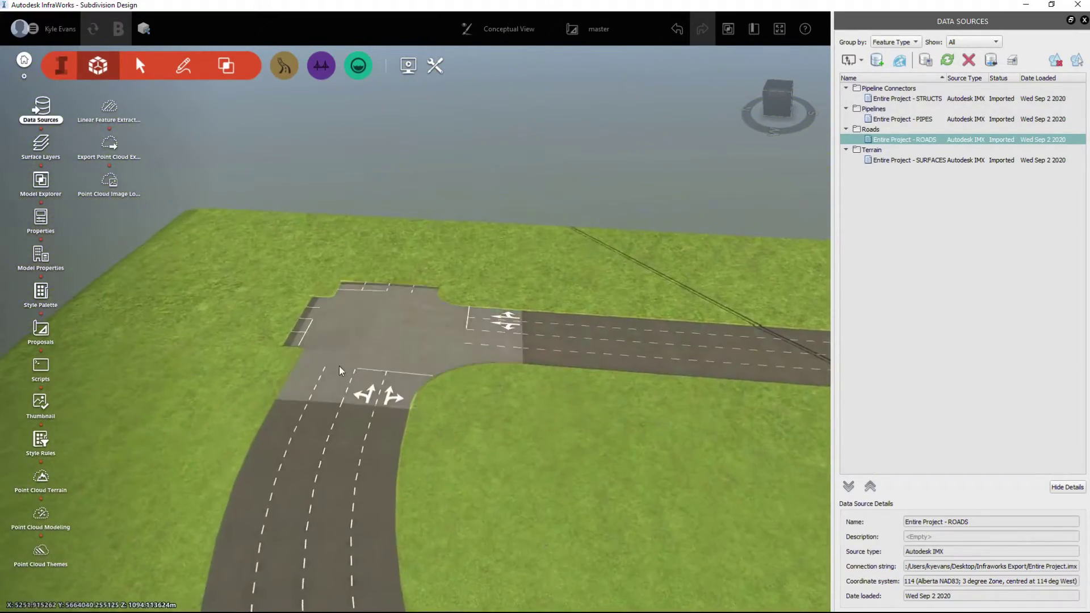
pyautogui.click(448, 316)
pyautogui.moveTo(503, 563); pyautogui.dragTo(526, 527)
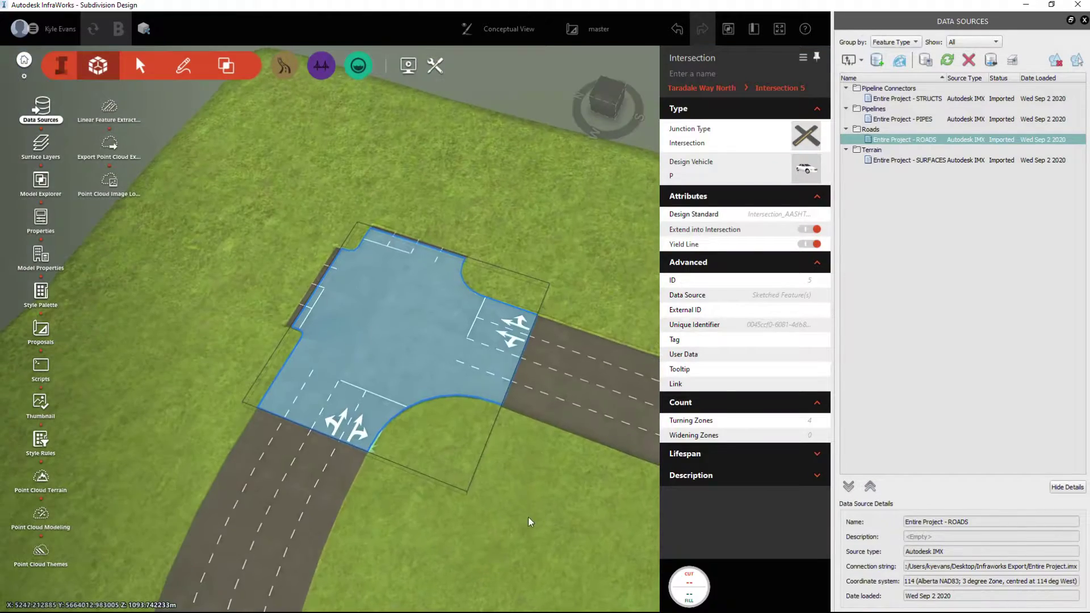
pyautogui.moveTo(526, 527); pyautogui.dragTo(322, 370, button='middle')
pyautogui.moveTo(322, 369); pyautogui.dragTo(382, 453)
pyautogui.scroll(-5, 373, 418)
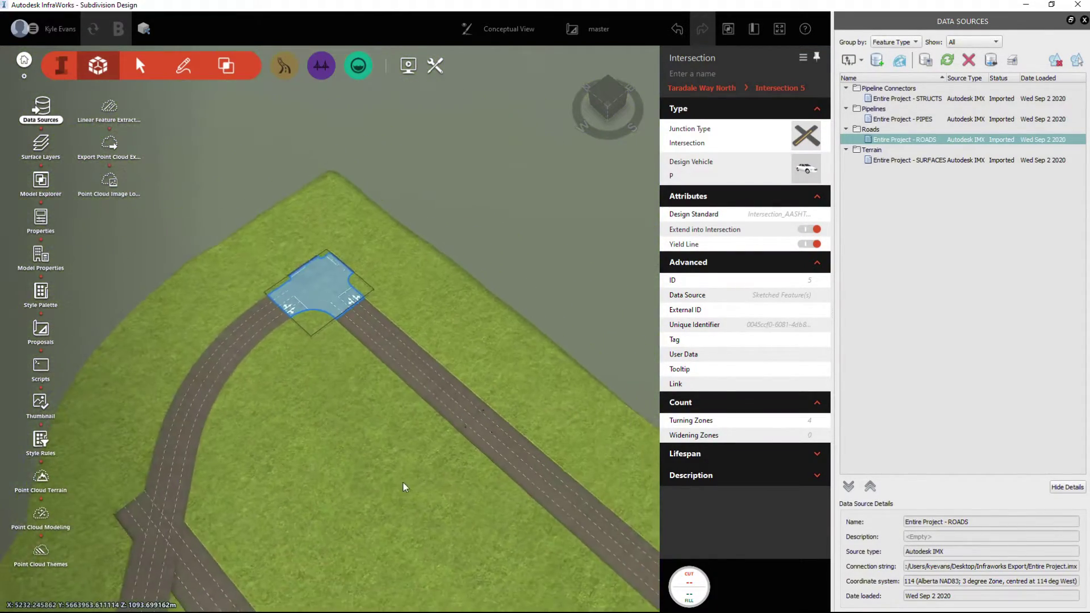
pyautogui.moveTo(449, 591); pyautogui.dragTo(302, 414, button='middle')
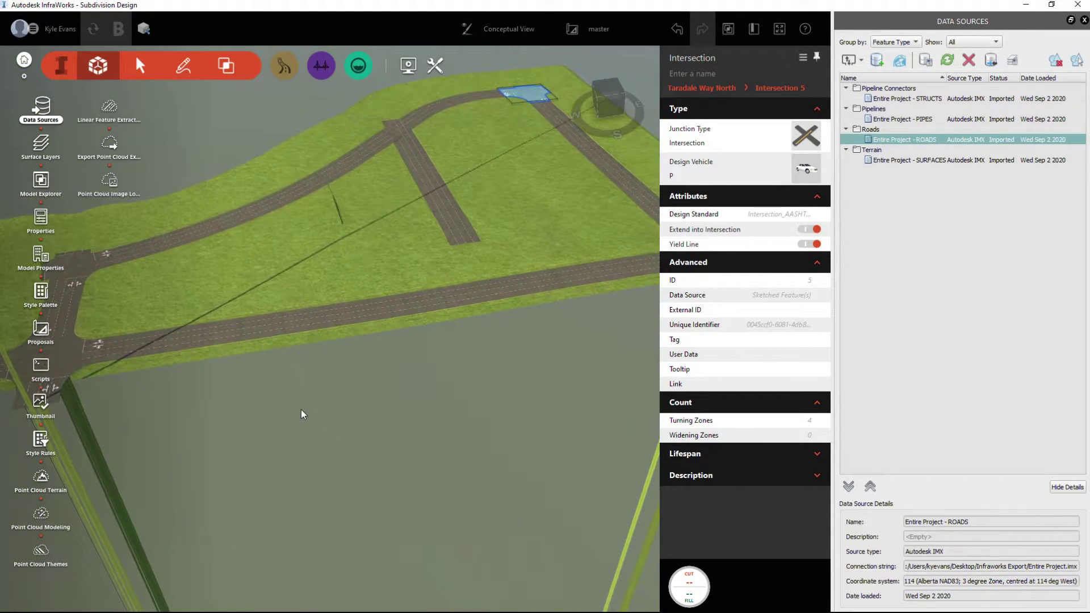
pyautogui.moveTo(323, 401); pyautogui.dragTo(504, 364)
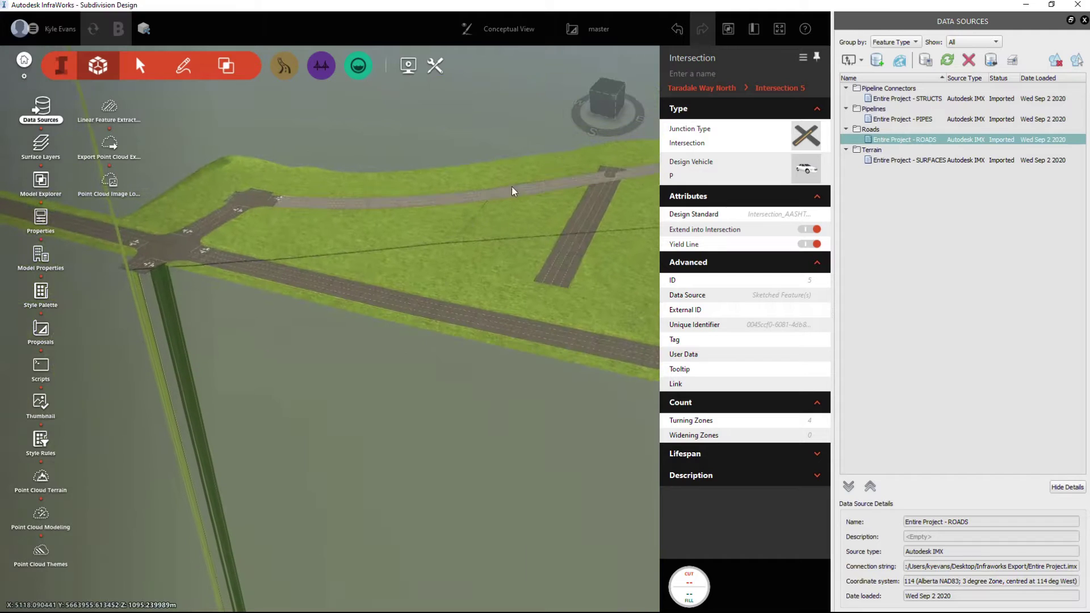
# Remove the Entire Project - STRUCTS and Entire Project - PIPES data sources together with their associated features.
pyautogui.click(882, 89)
pyautogui.click(972, 62)
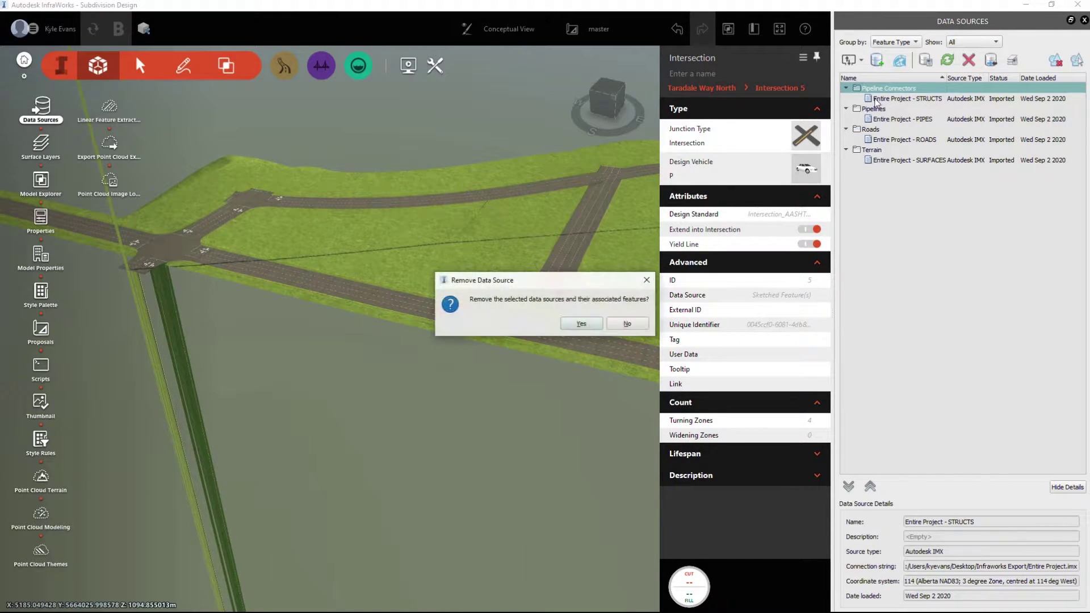
pyautogui.click(581, 323)
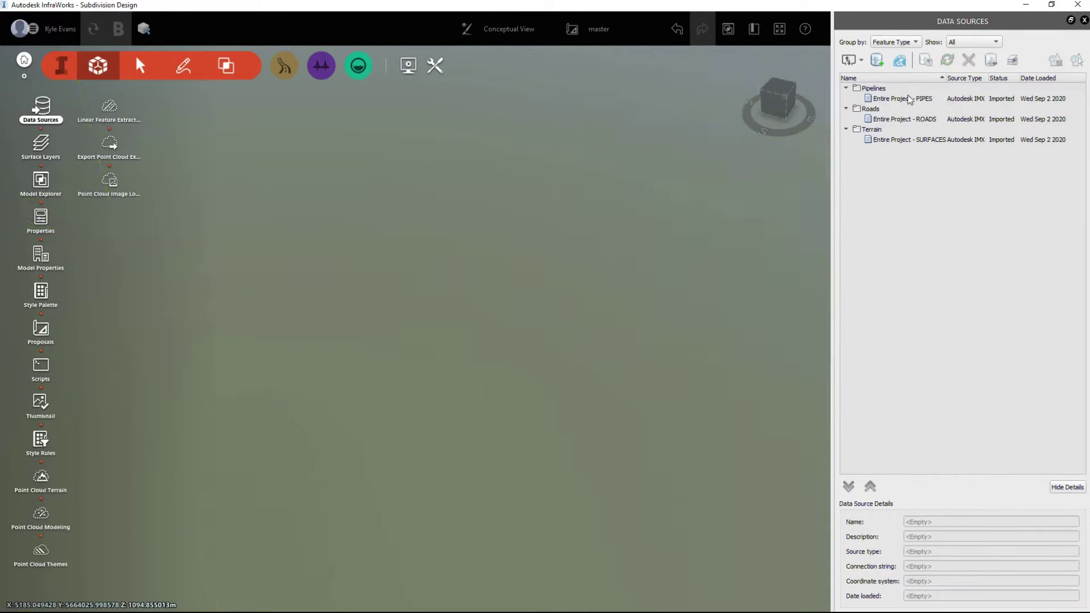
pyautogui.click(969, 59)
pyautogui.click(581, 324)
# Remove the Entire Project - ROADS and Entire Project - SURFACES data sources together with their associated features.
pyautogui.click(876, 86)
pyautogui.click(974, 63)
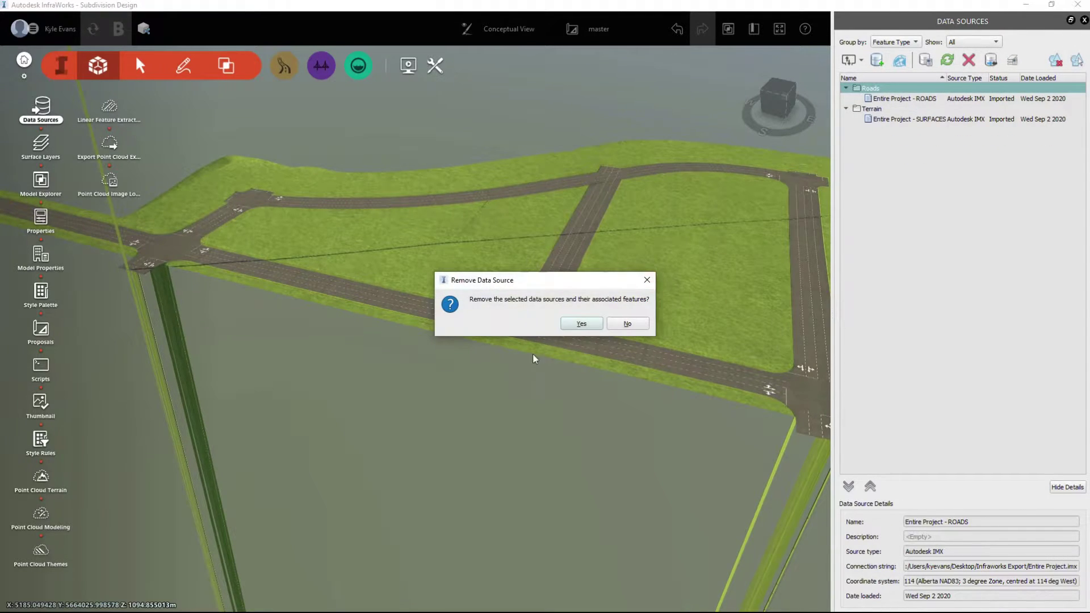
pyautogui.click(582, 324)
pyautogui.click(877, 88)
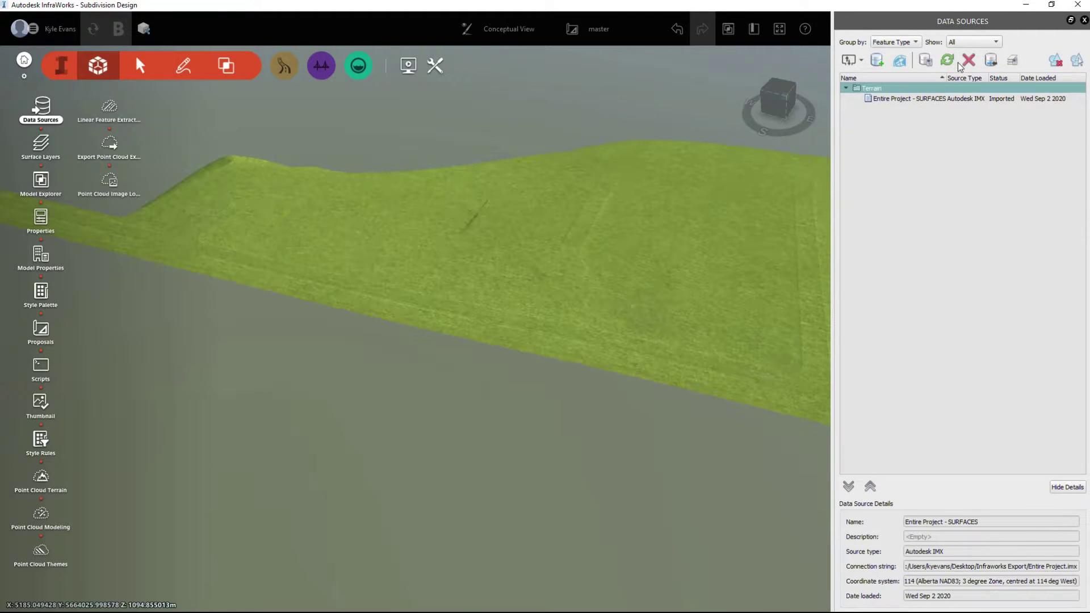
pyautogui.press('Delete')
pyautogui.click(580, 324)
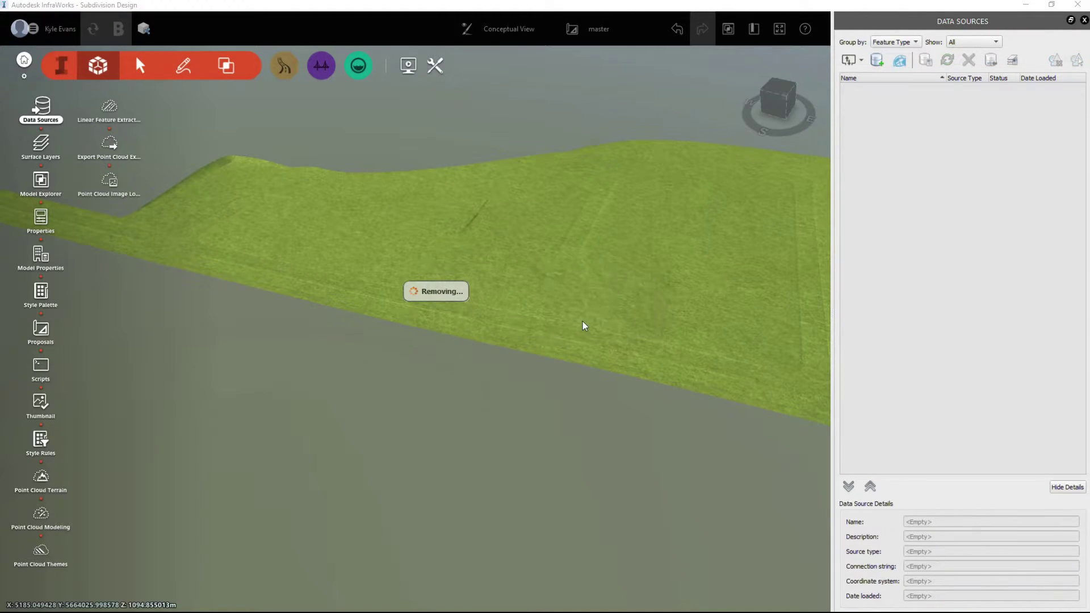
# Add the Existing Ground LandXML file as a data source and refresh its surface into the model with the default geolocation settings.
pyautogui.click(862, 60)
pyautogui.click(873, 183)
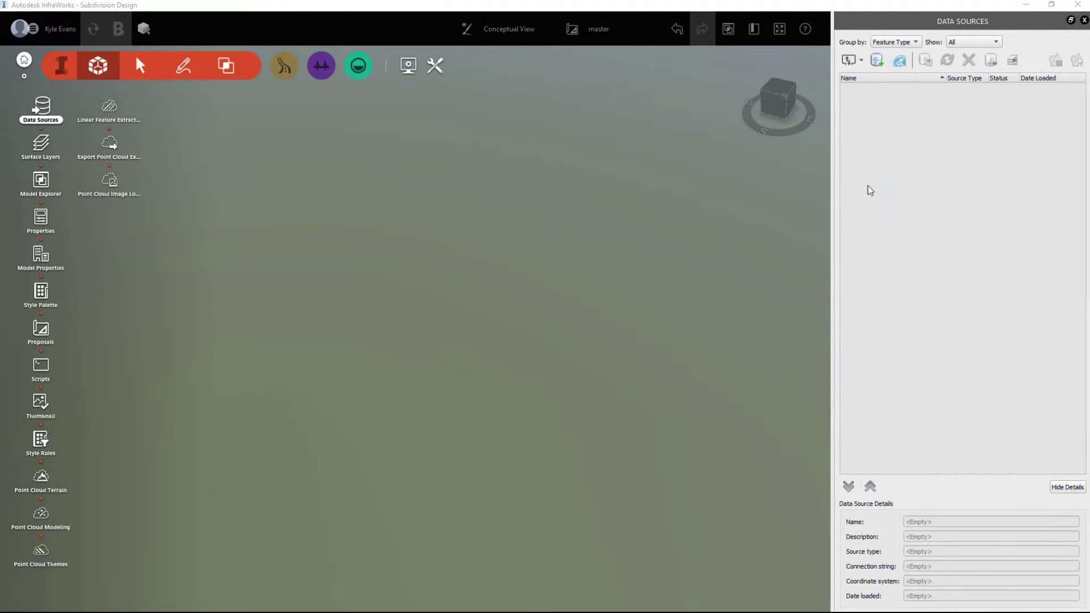
pyautogui.click(246, 282)
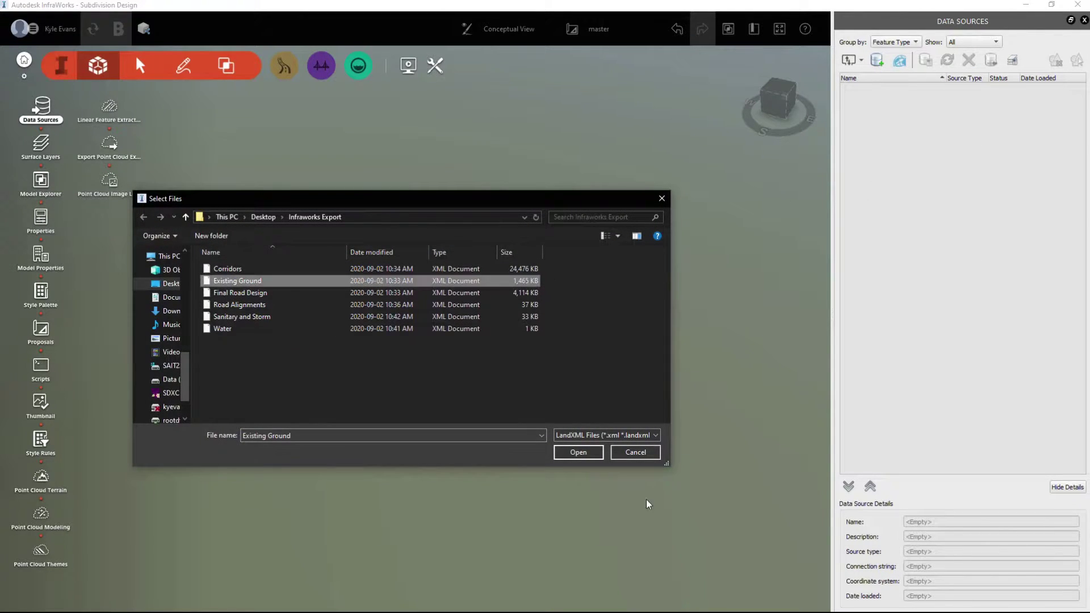
pyautogui.click(578, 453)
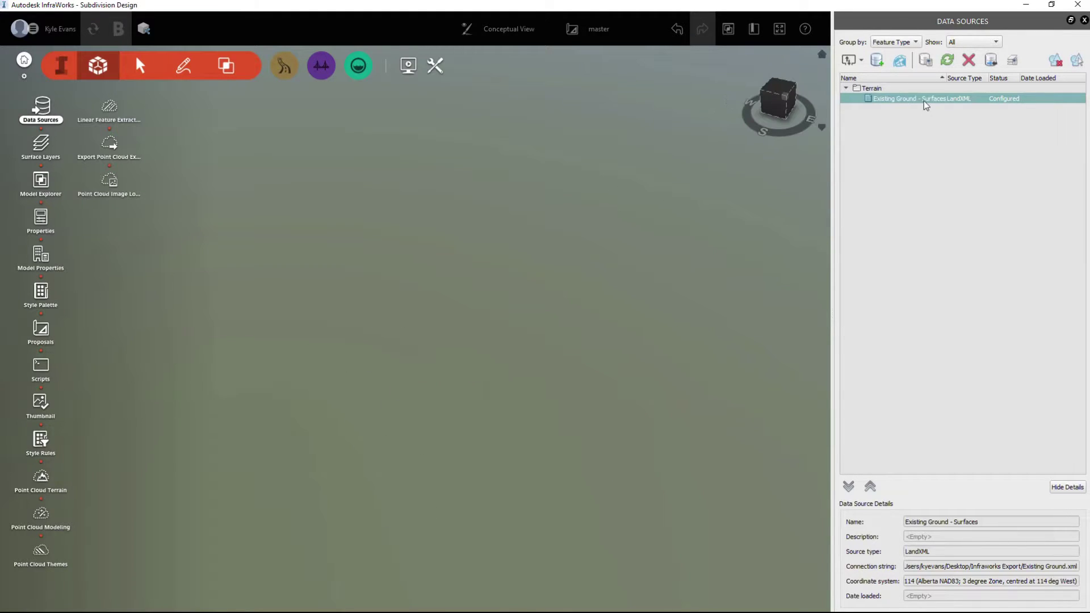
pyautogui.rightClick(924, 100)
pyautogui.click(952, 105)
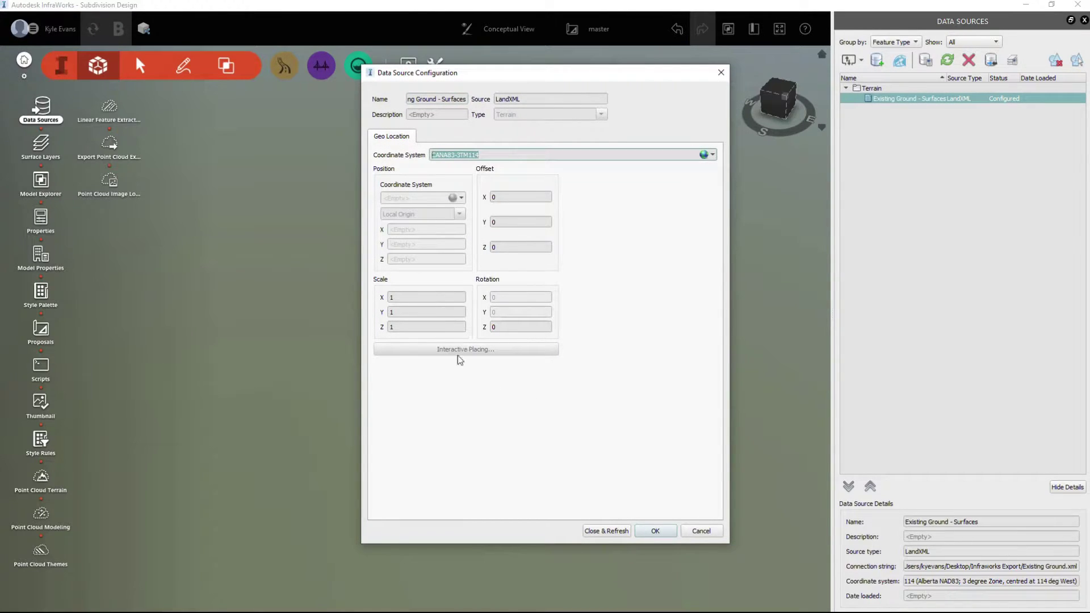
pyautogui.click(618, 531)
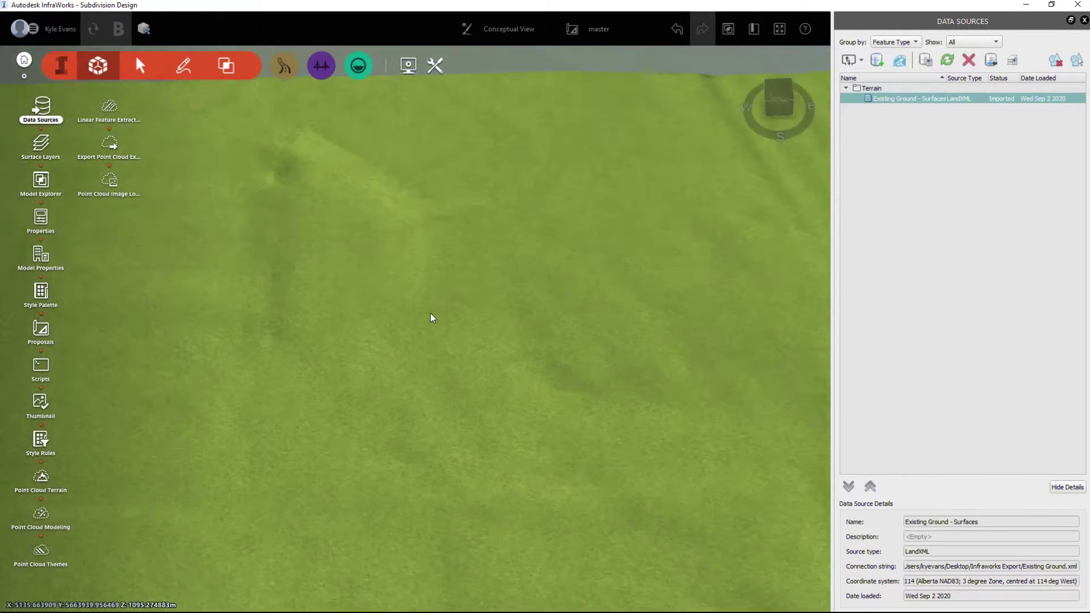
# Examine the shape and extent of the Existing Ground terrain from several angles.
pyautogui.moveTo(430, 313); pyautogui.dragTo(332, 304)
pyautogui.scroll(-5, 448, 358)
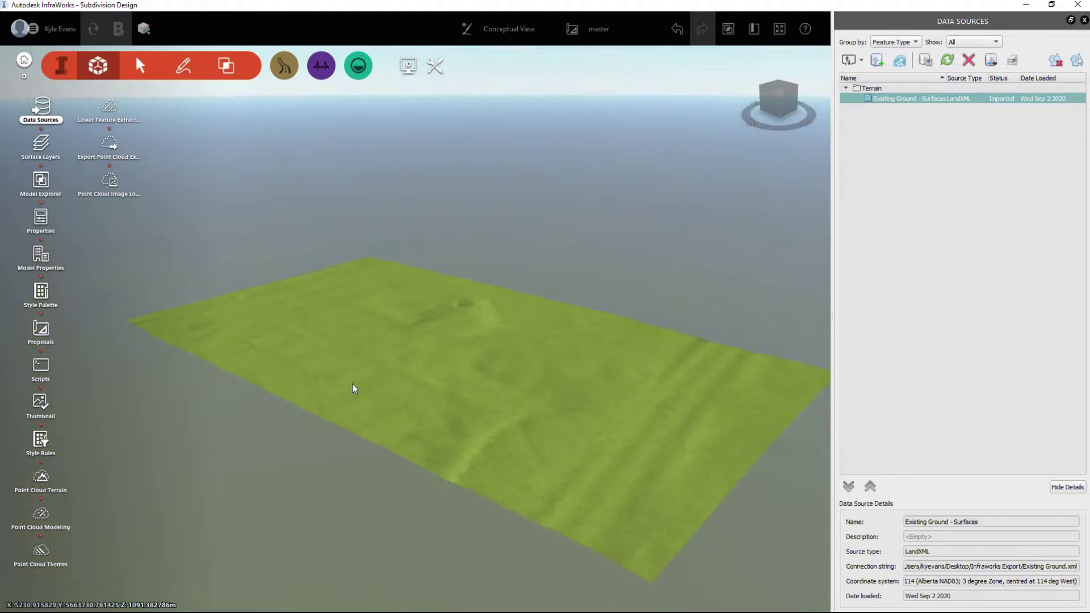
pyautogui.moveTo(402, 397); pyautogui.dragTo(659, 359)
pyautogui.moveTo(658, 359); pyautogui.dragTo(540, 400, button='middle')
pyautogui.scroll(2, 541, 400)
pyautogui.scroll(-2, 352, 301)
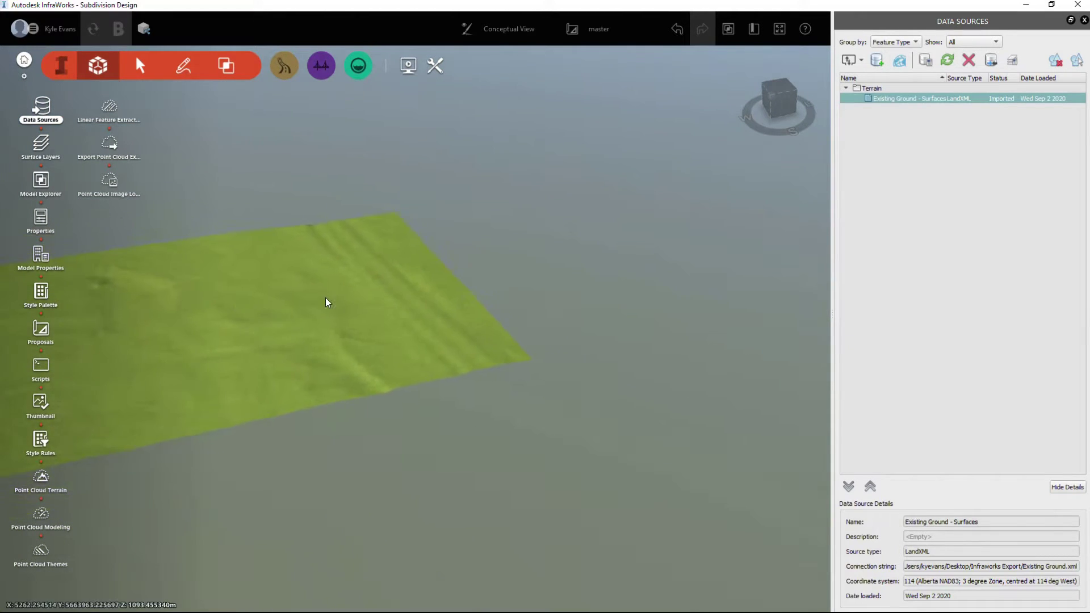
pyautogui.moveTo(359, 295); pyautogui.dragTo(477, 298, button='middle')
pyautogui.moveTo(304, 386); pyautogui.dragTo(254, 384)
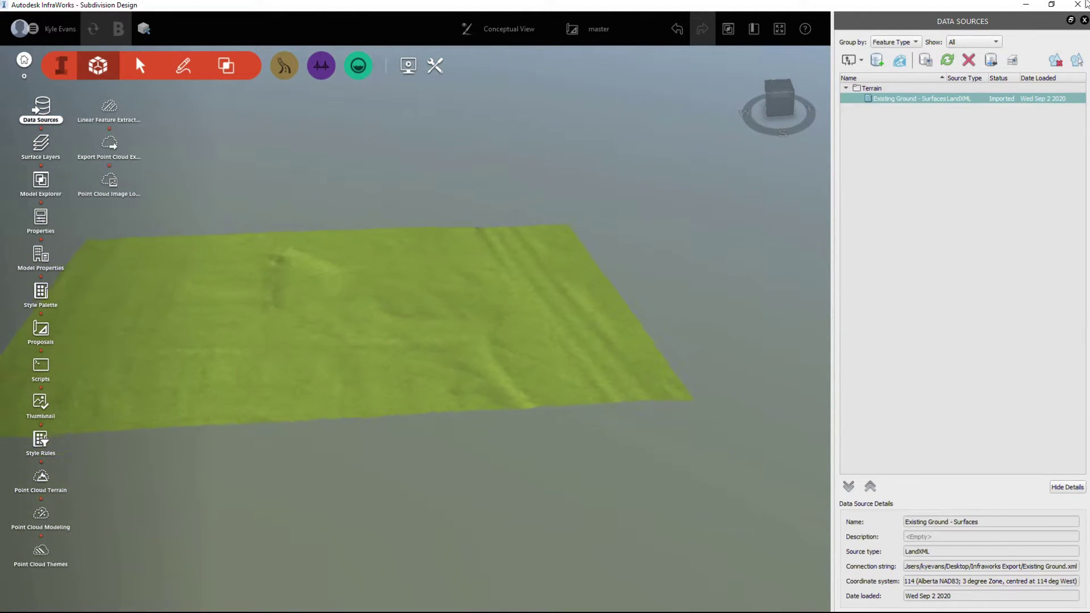
# Add the Final Road Design LandXML file from the Infraworks Export folder as a data source.
pyautogui.click(860, 60)
pyautogui.click(880, 187)
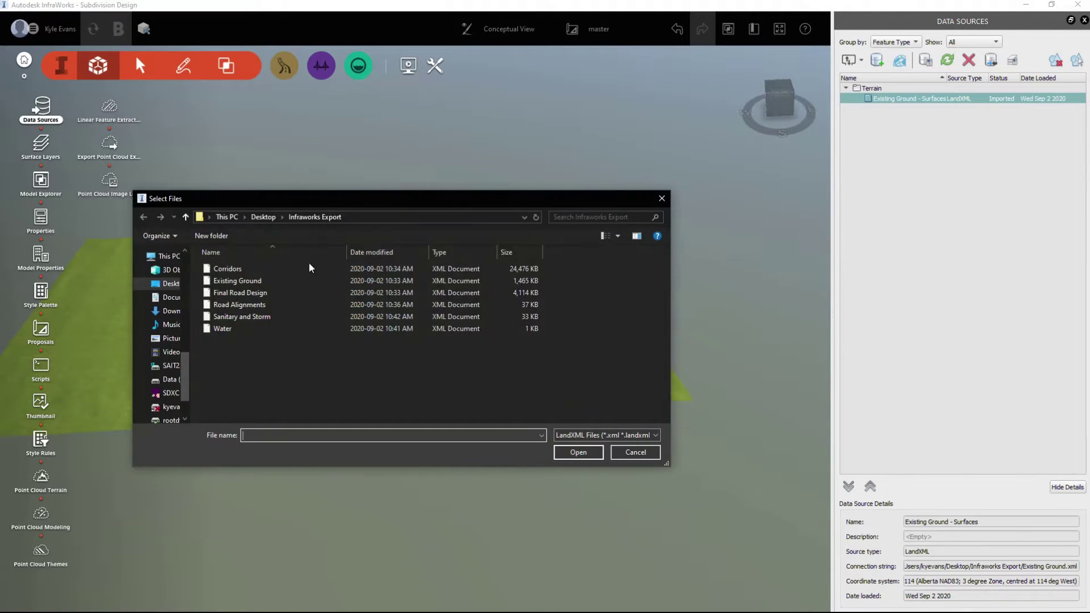
pyautogui.click(243, 293)
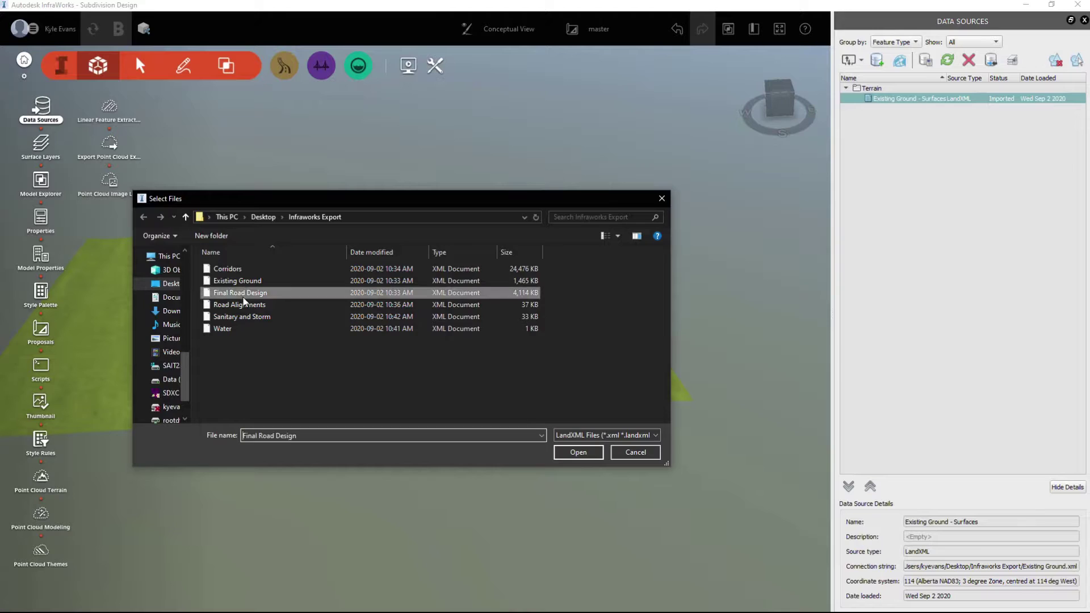
pyautogui.click(577, 457)
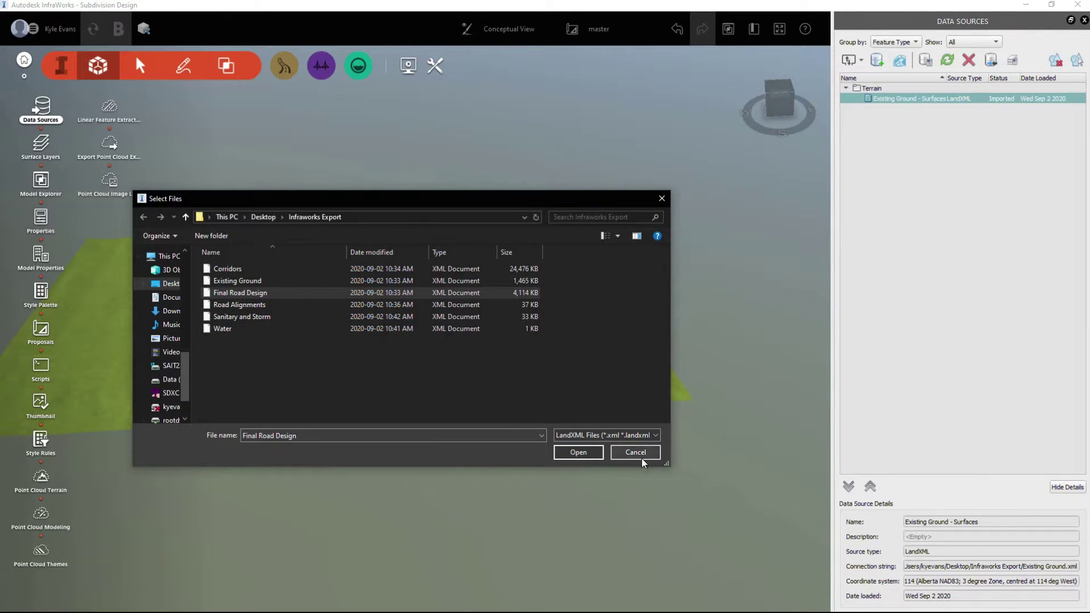
pyautogui.doubleClick(265, 296)
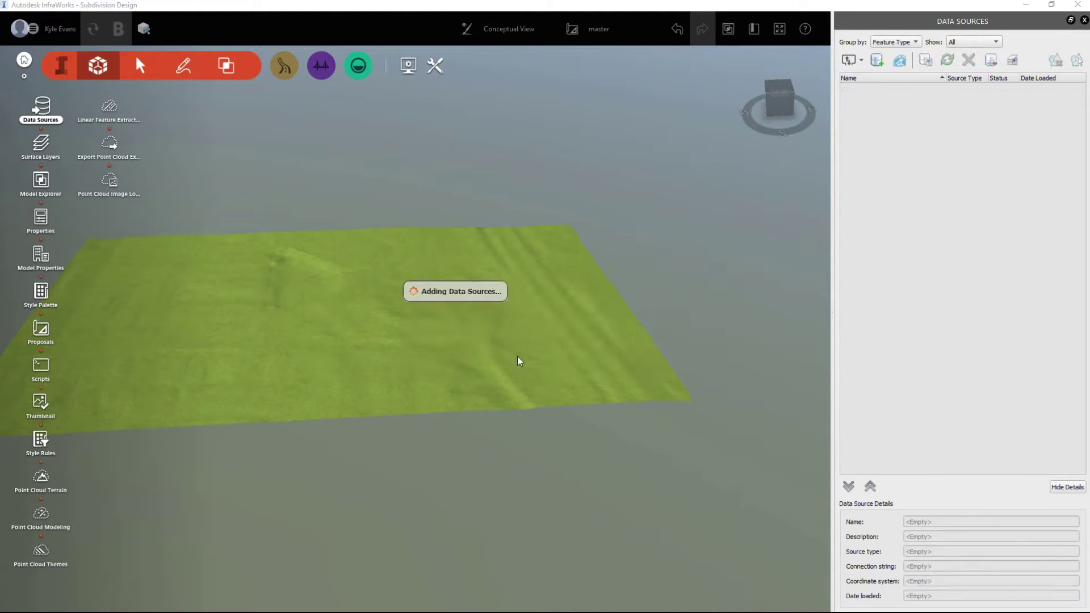
# Configure the Final Road Design surface with the default CANA83-3TM114 geolocation settings and refresh it into the model.
pyautogui.rightClick(935, 110)
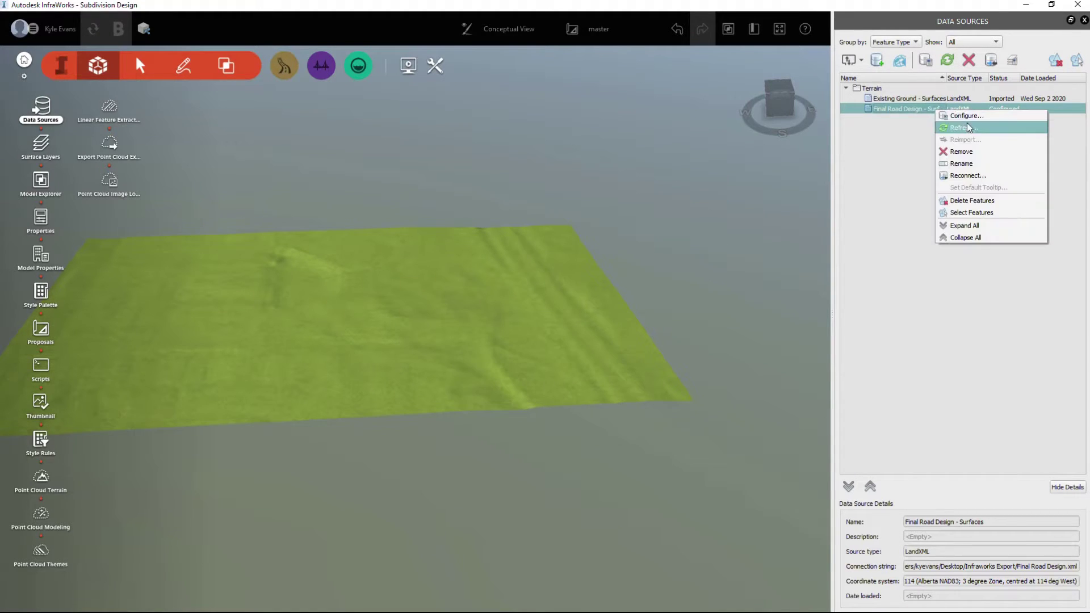
pyautogui.click(902, 99)
pyautogui.click(912, 108)
pyautogui.rightClick(905, 107)
pyautogui.click(963, 108)
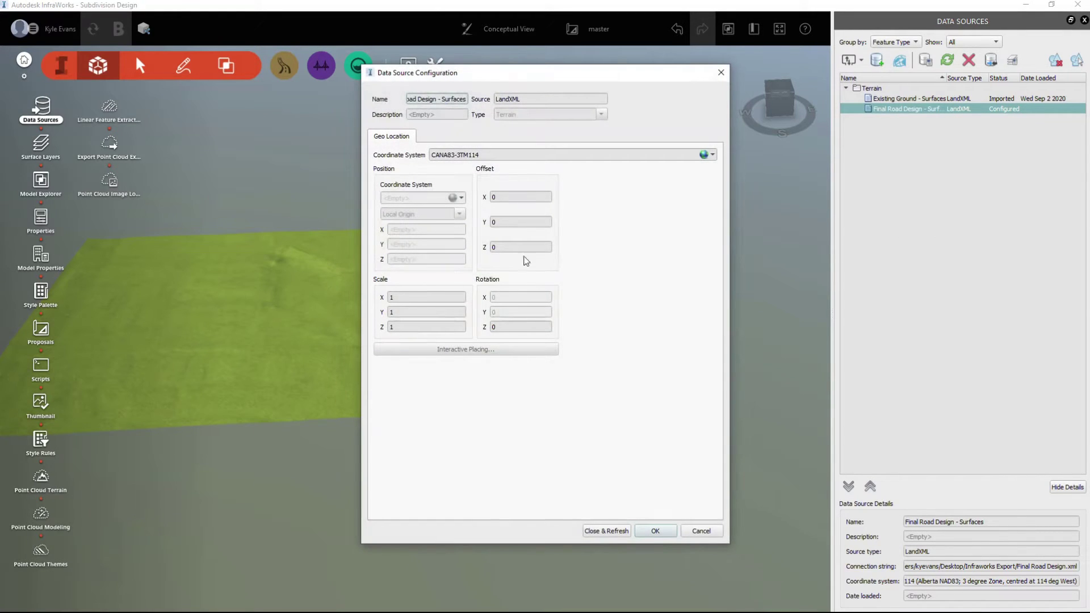
pyautogui.click(612, 530)
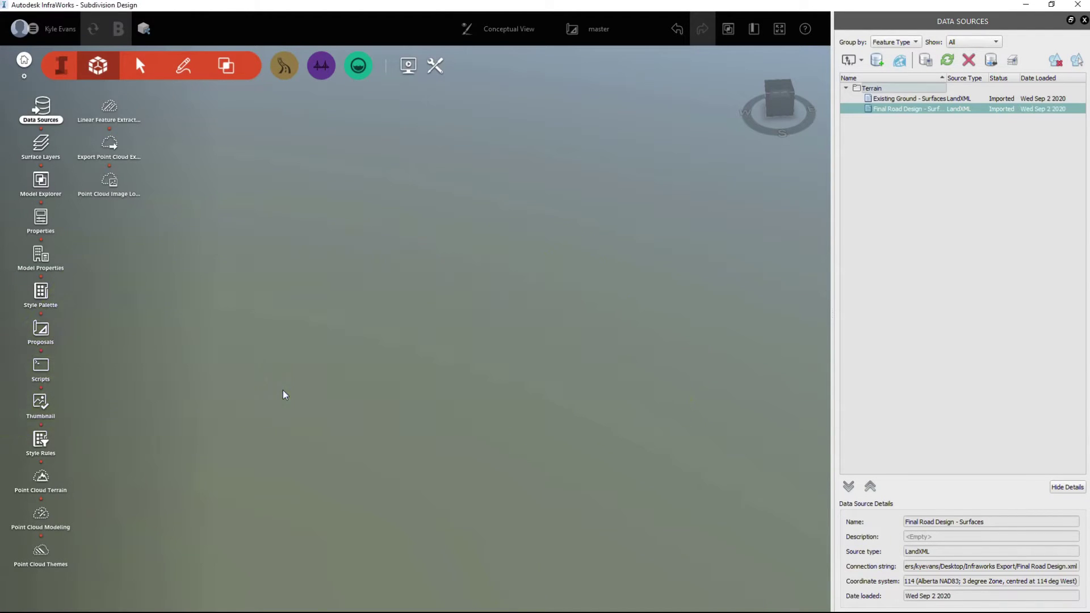
# Place the Combined Road Design surface above Existing Ground in the ground surface layers and accept the order.
pyautogui.moveTo(370, 414); pyautogui.dragTo(369, 274)
pyautogui.scroll(2, 350, 373)
pyautogui.moveTo(369, 278); pyautogui.dragTo(355, 408, button='middle')
pyautogui.moveTo(355, 408); pyautogui.dragTo(368, 402)
pyautogui.scroll(-4, 368, 402)
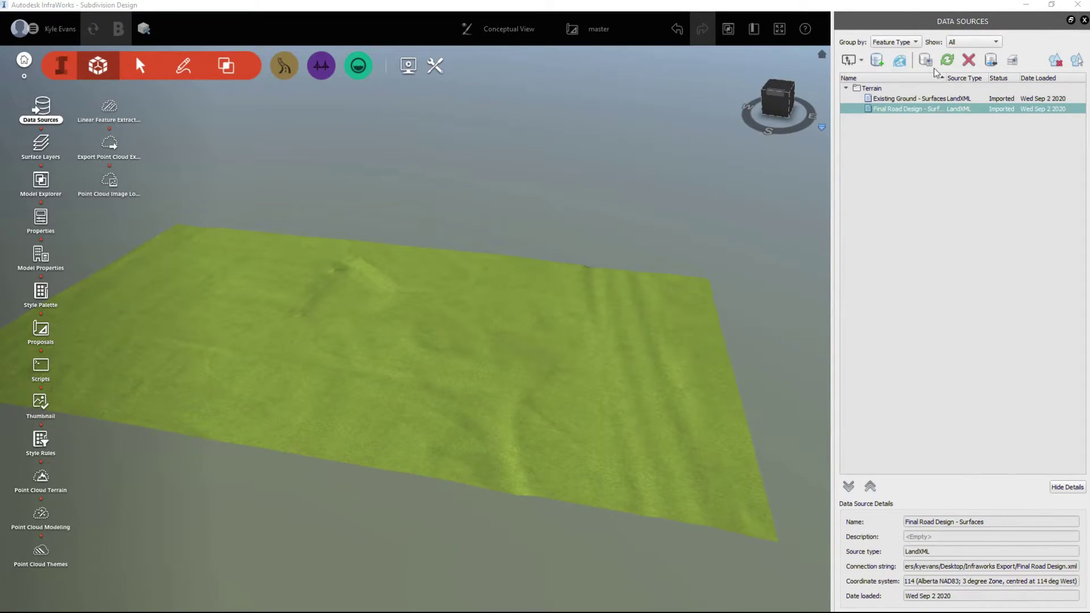
pyautogui.click(1010, 62)
pyautogui.click(539, 294)
pyautogui.click(523, 277)
pyautogui.click(527, 293)
pyautogui.moveTo(546, 313); pyautogui.dragTo(536, 324)
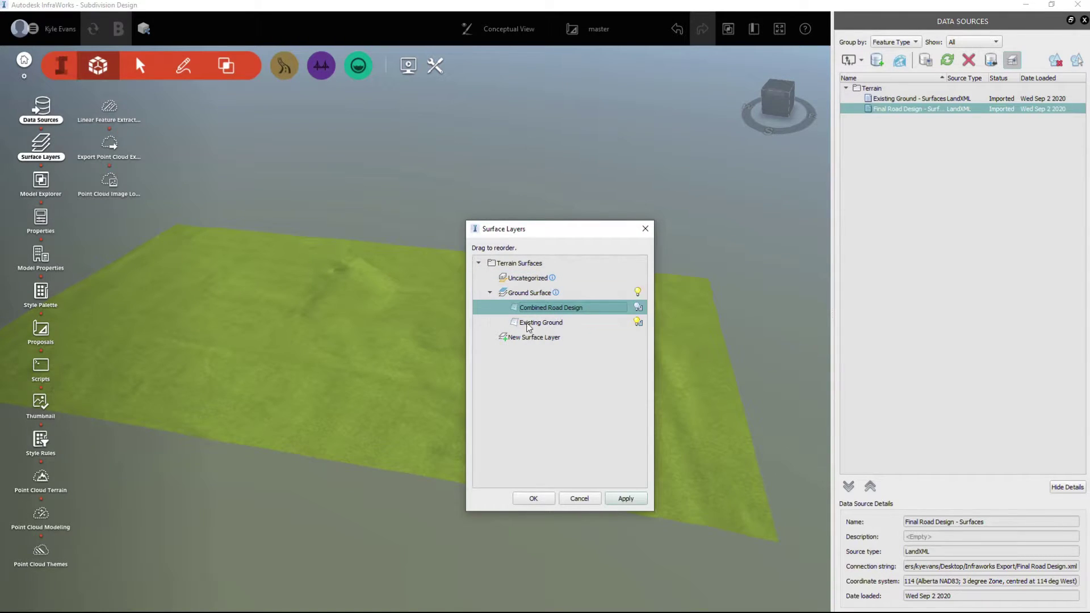
pyautogui.click(533, 498)
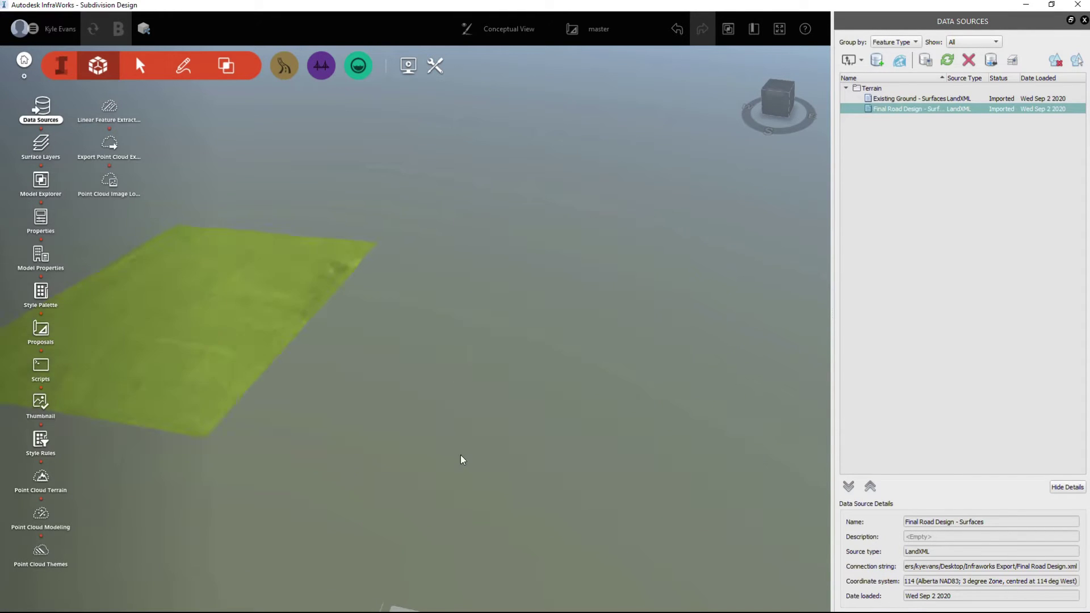
# Check the road grading in the terrain and add the Road Alignments LandXML file as a data source.
pyautogui.scroll(6, 348, 346)
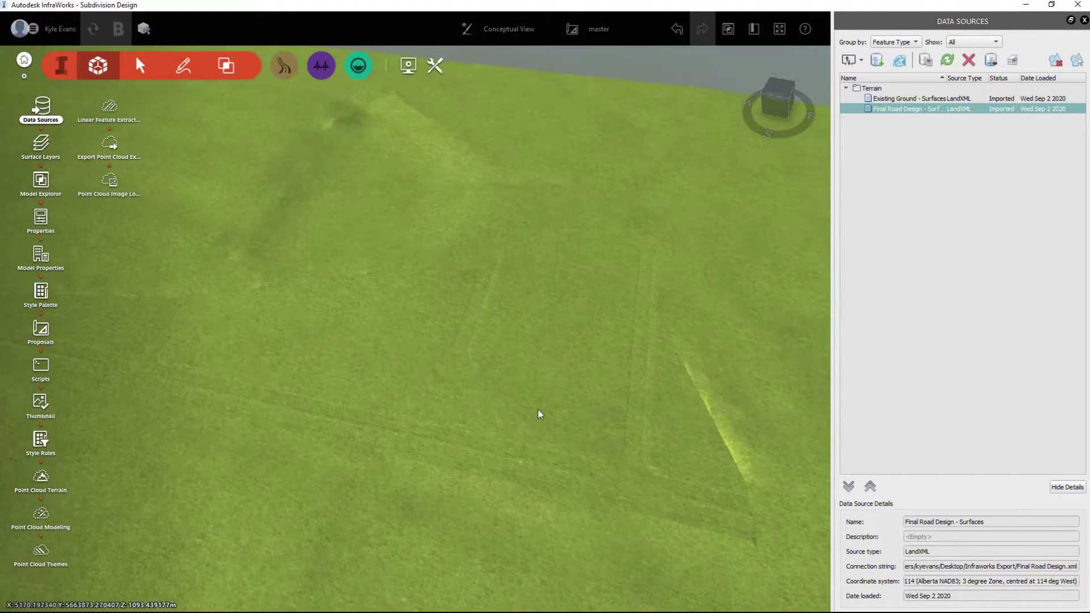
pyautogui.moveTo(514, 408); pyautogui.dragTo(439, 368)
pyautogui.moveTo(438, 372); pyautogui.dragTo(562, 432, button='middle')
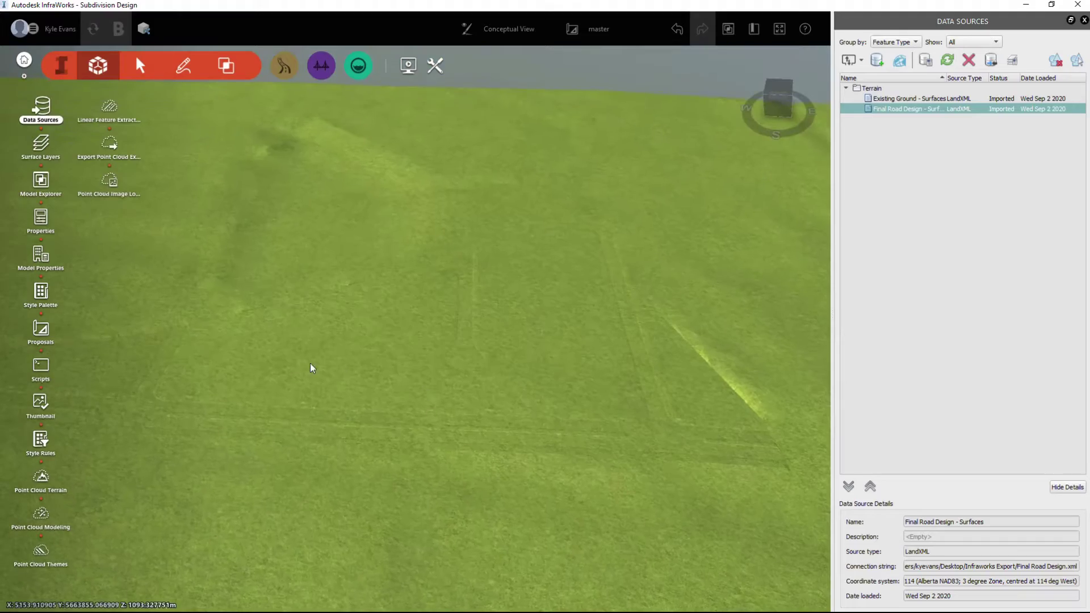
pyautogui.moveTo(307, 363); pyautogui.dragTo(460, 284, button='middle')
pyautogui.moveTo(457, 281); pyautogui.dragTo(359, 403)
pyautogui.click(861, 60)
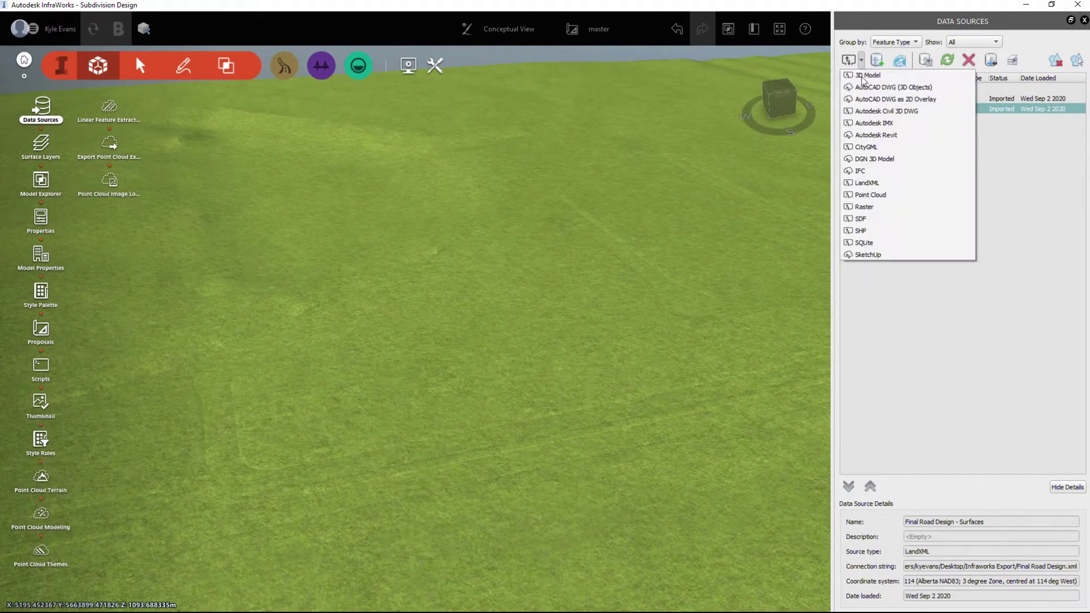
pyautogui.click(910, 186)
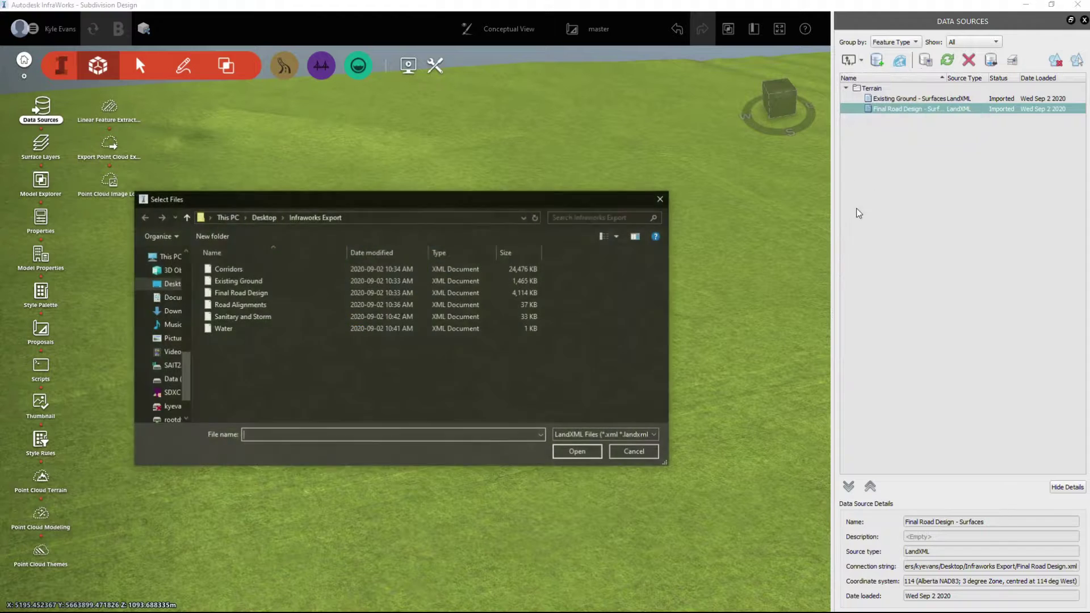
pyautogui.click(276, 306)
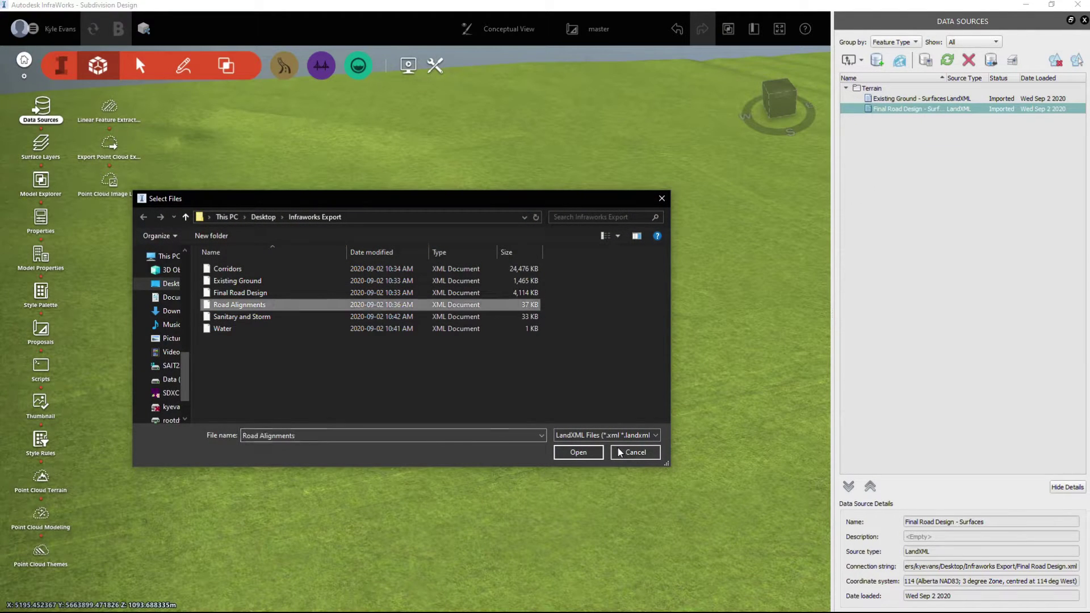
pyautogui.click(578, 452)
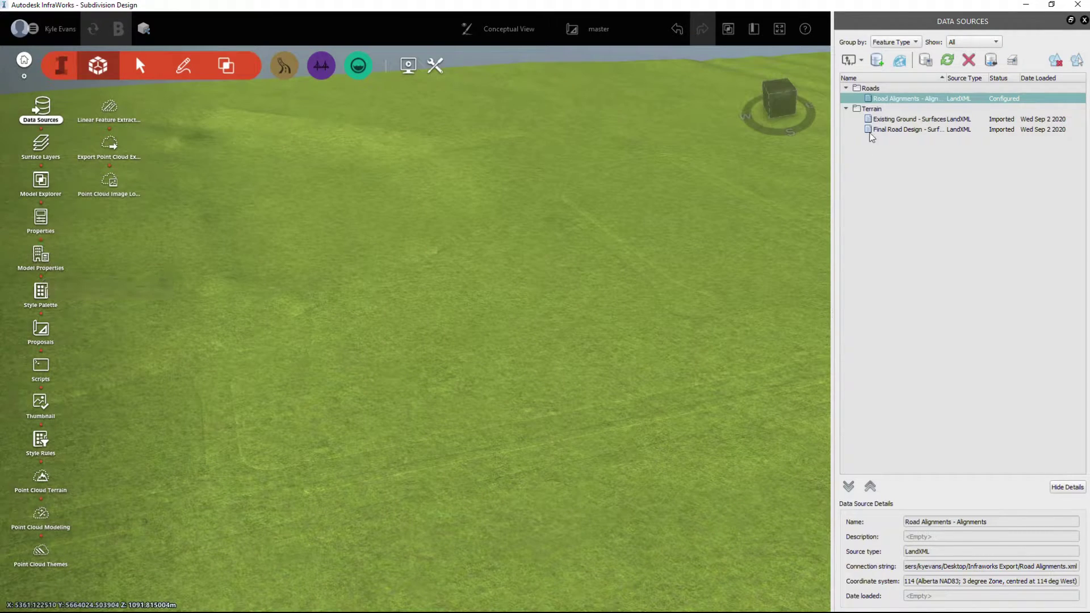
# Configure the Road Alignments data source as type Roads with the default geolocation settings and refresh it into the model.
pyautogui.rightClick(894, 99)
pyautogui.click(912, 106)
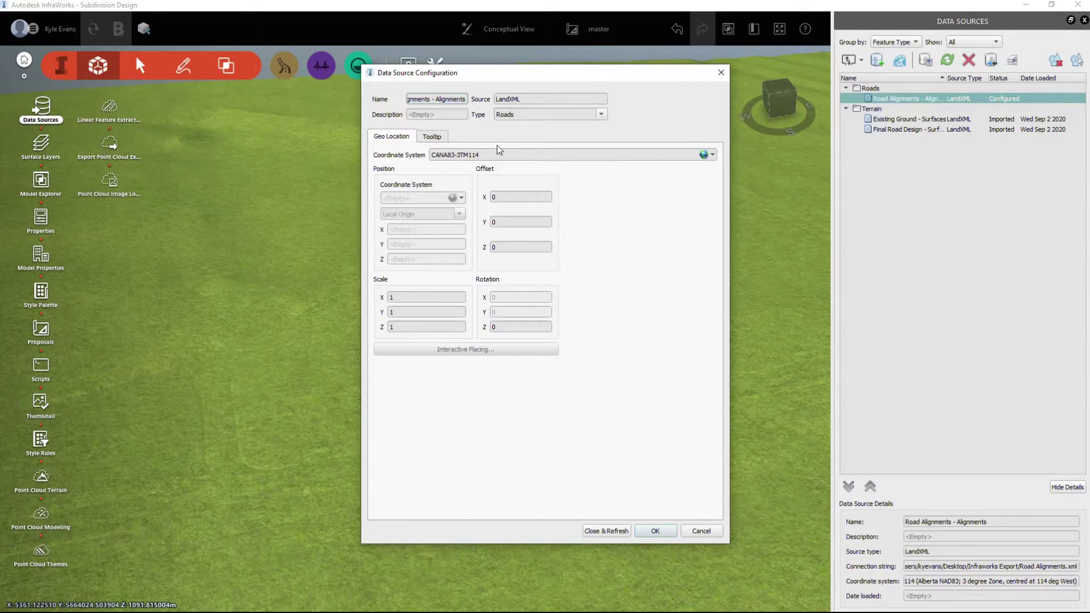
pyautogui.click(433, 136)
pyautogui.click(399, 136)
pyautogui.click(602, 114)
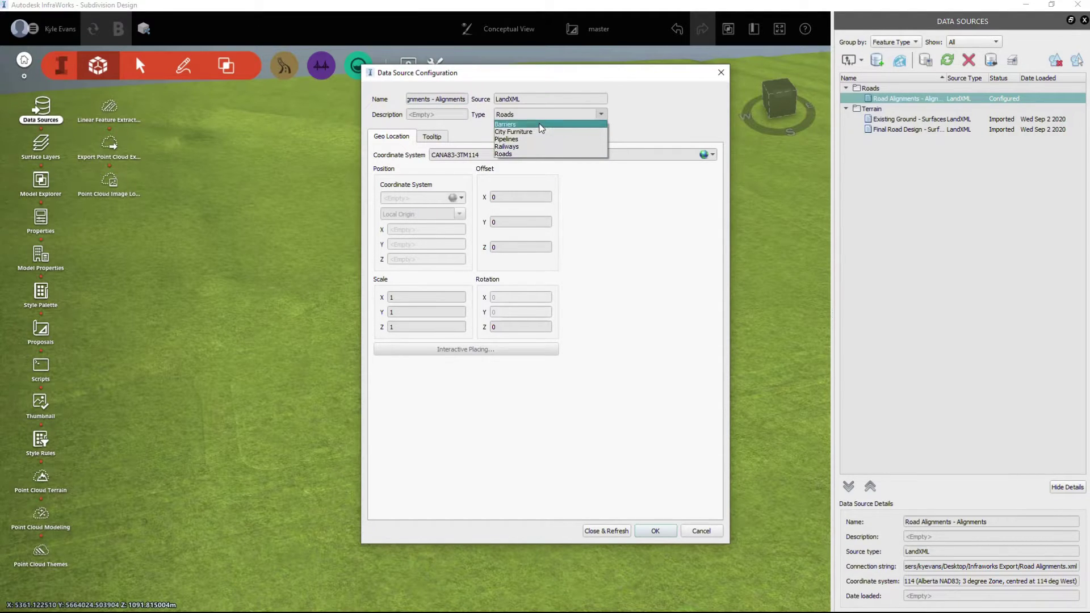
pyautogui.click(529, 154)
pyautogui.click(597, 530)
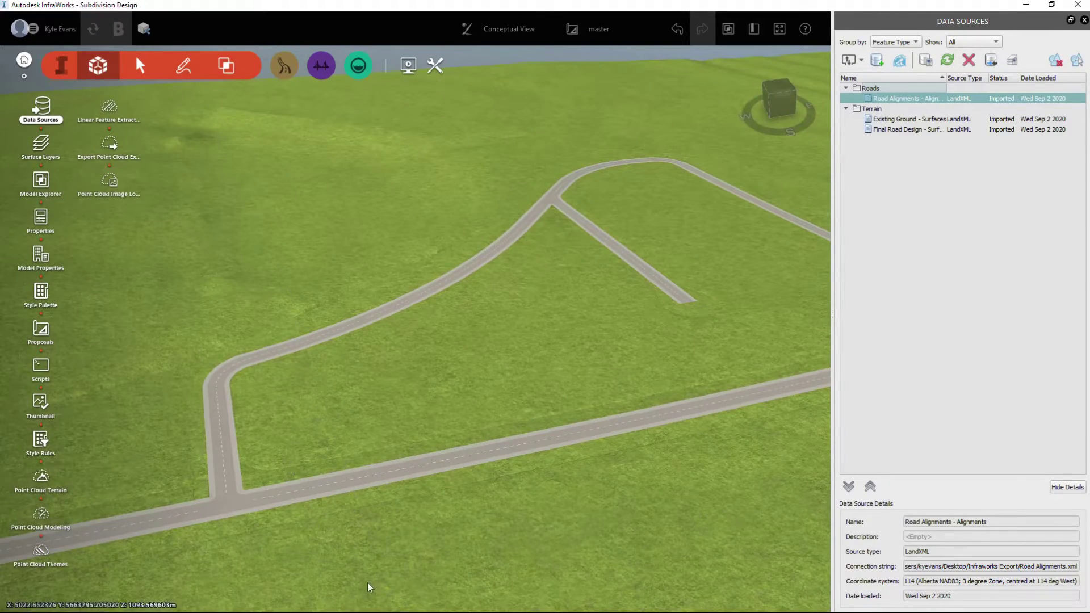
# Examine the imported roads from several angles, including their intersections, the dead-end street and the fit with the graded terrain.
pyautogui.moveTo(368, 580); pyautogui.dragTo(358, 533)
pyautogui.moveTo(217, 479); pyautogui.dragTo(586, 400, button='middle')
pyautogui.scroll(5, 652, 341)
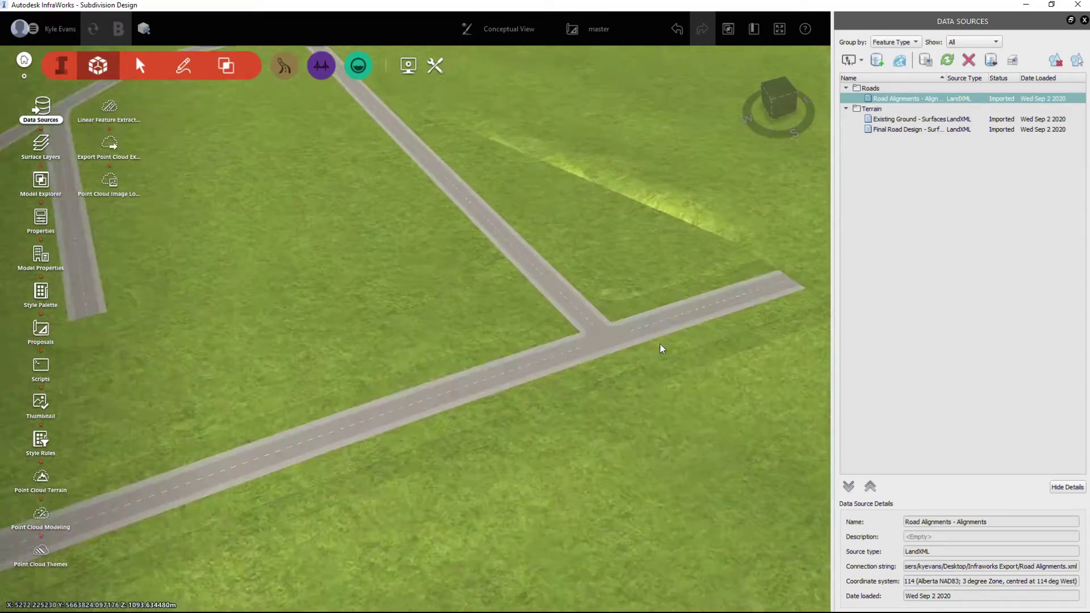
pyautogui.scroll(3, 631, 444)
pyautogui.scroll(-1, 414, 400)
pyautogui.scroll(-5, 381, 409)
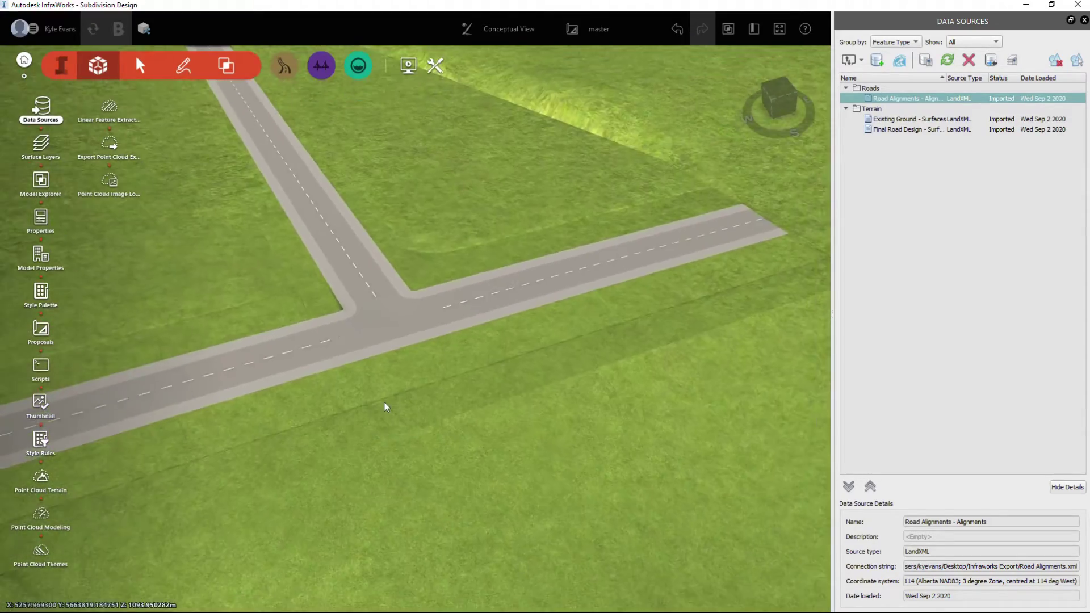
pyautogui.moveTo(319, 476); pyautogui.dragTo(701, 353, button='middle')
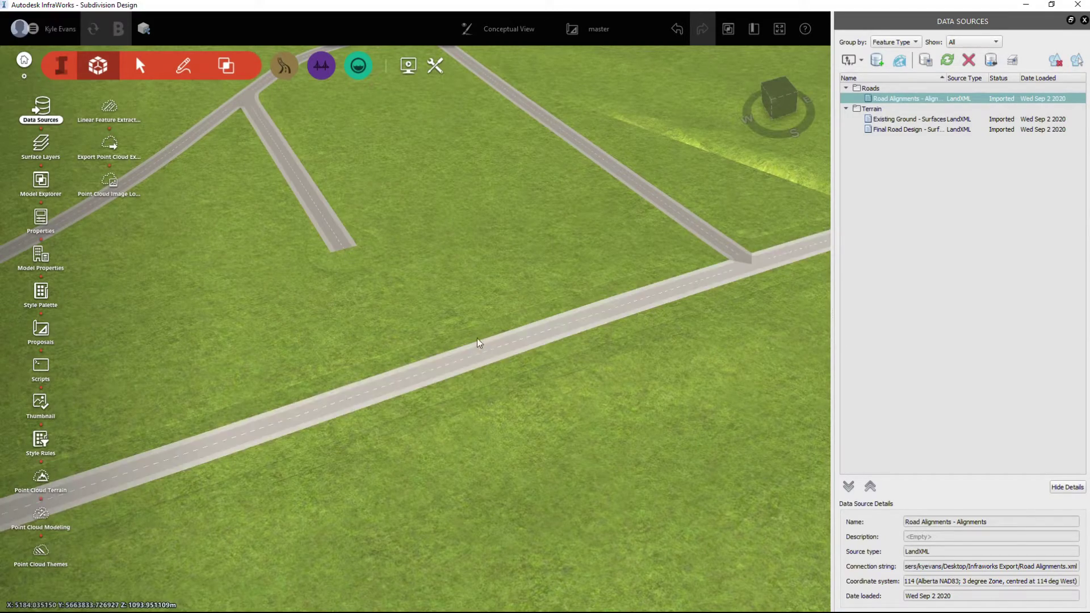
pyautogui.moveTo(402, 325); pyautogui.dragTo(493, 469, button='middle')
pyautogui.scroll(1, 423, 340)
pyautogui.scroll(3, 424, 341)
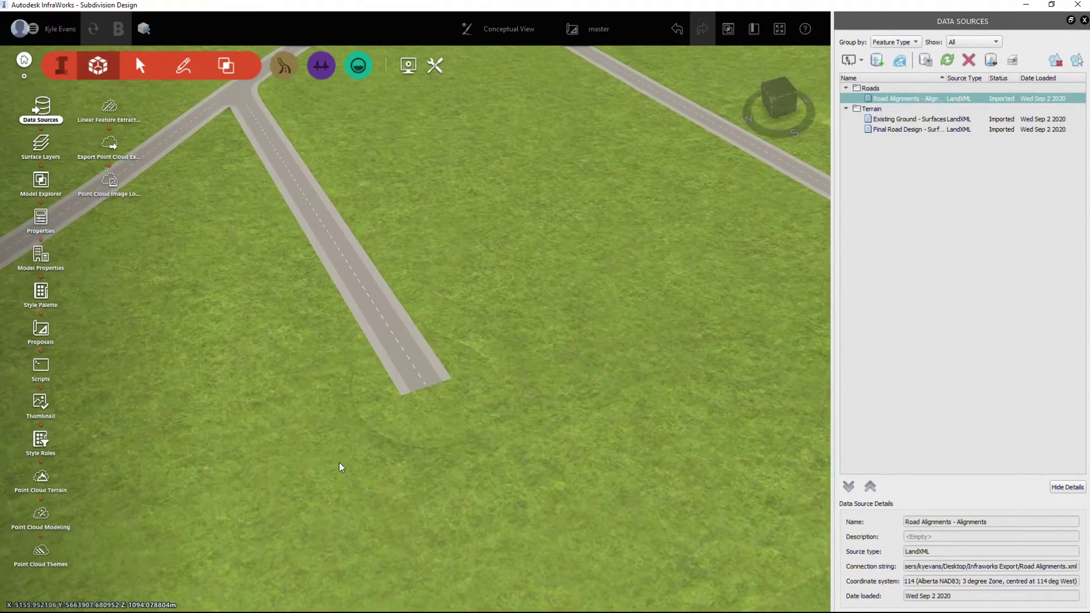
pyautogui.scroll(-5, 540, 349)
pyautogui.moveTo(366, 343); pyautogui.dragTo(721, 244, button='middle')
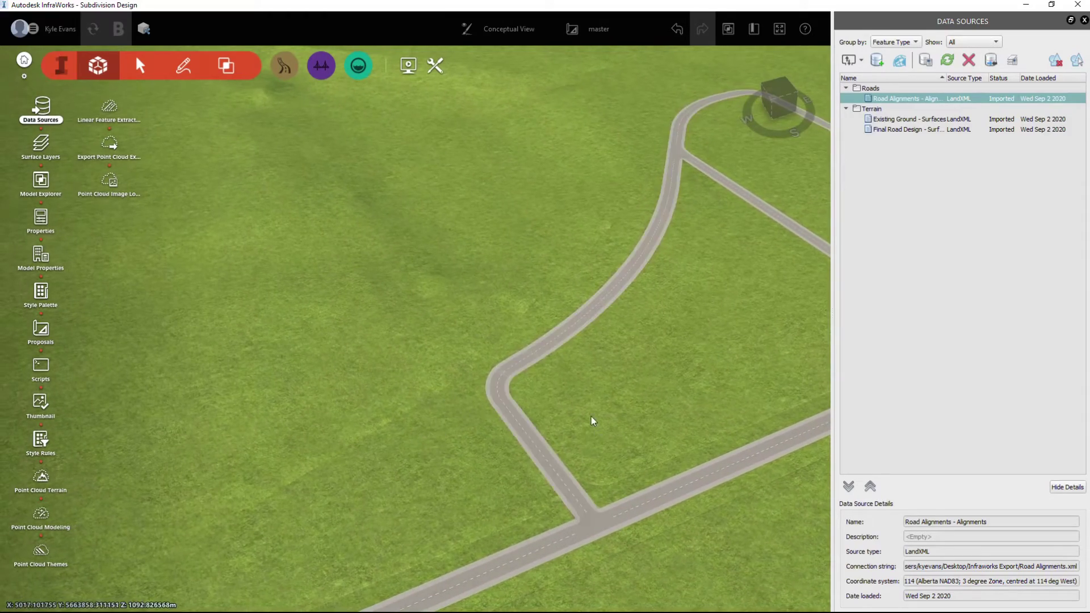
pyautogui.moveTo(584, 414); pyautogui.dragTo(351, 311, button='middle')
pyautogui.moveTo(468, 412); pyautogui.dragTo(453, 353)
pyautogui.moveTo(510, 442); pyautogui.dragTo(194, 552, button='middle')
pyautogui.moveTo(193, 552); pyautogui.dragTo(366, 495)
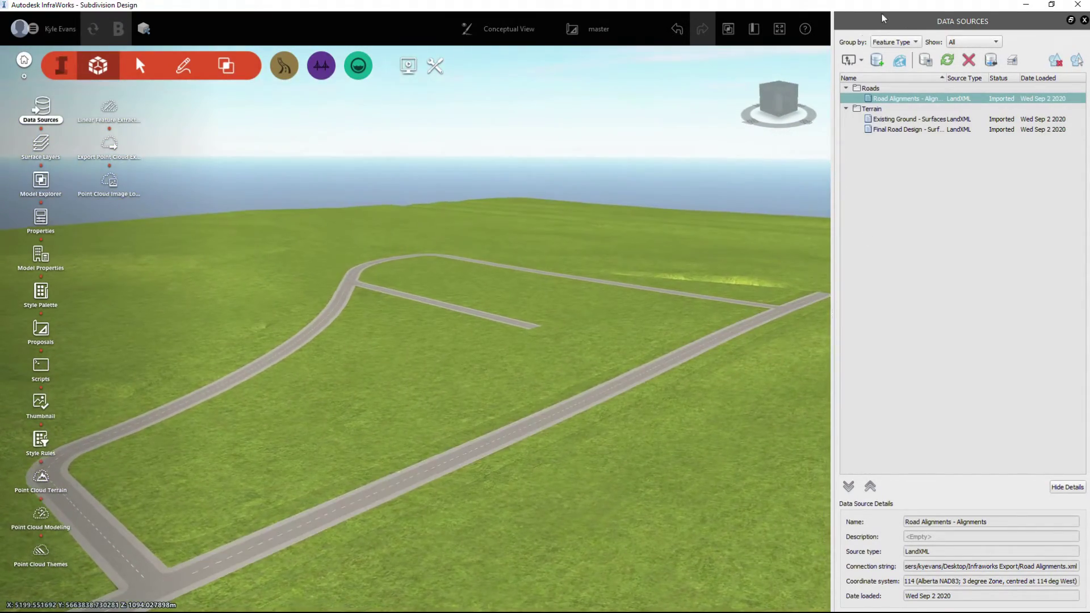
# Add the Parcels SDF file from the Infraworks Export folder as a data source.
pyautogui.click(862, 60)
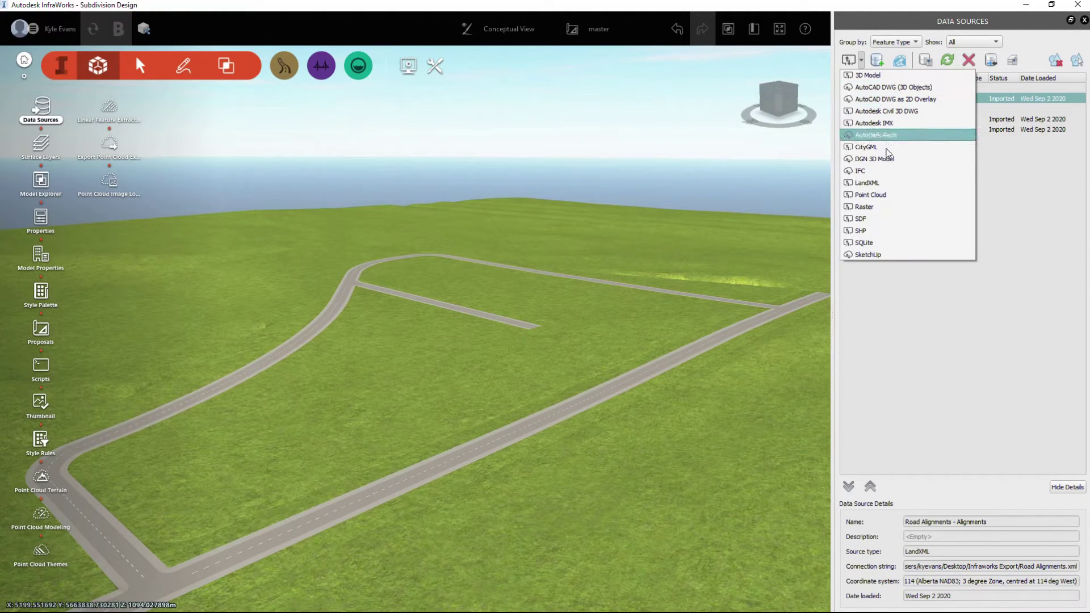
pyautogui.click(880, 219)
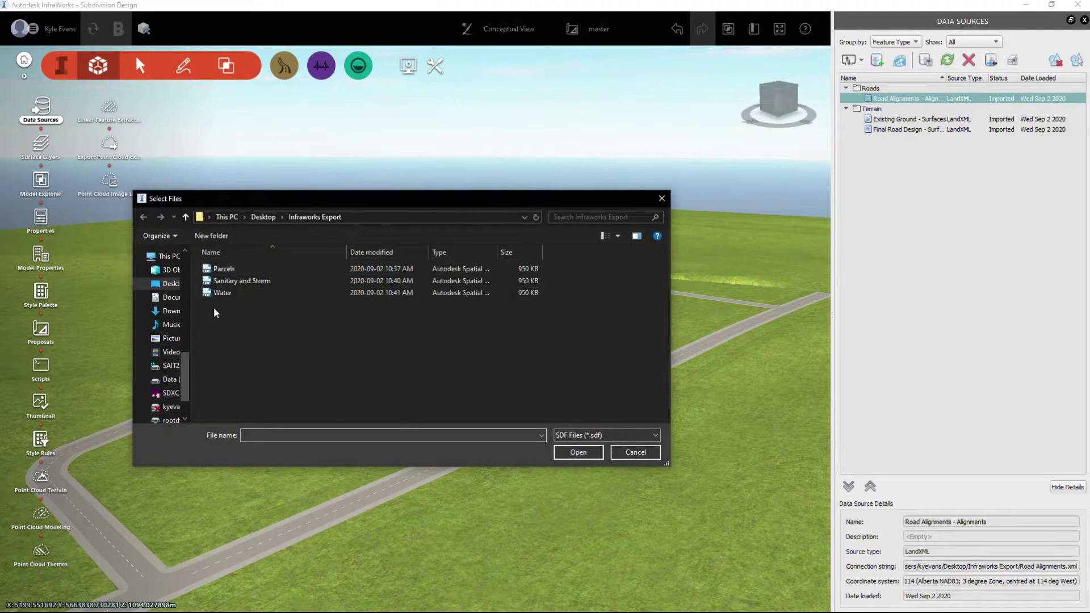
pyautogui.click(224, 269)
pyautogui.click(578, 452)
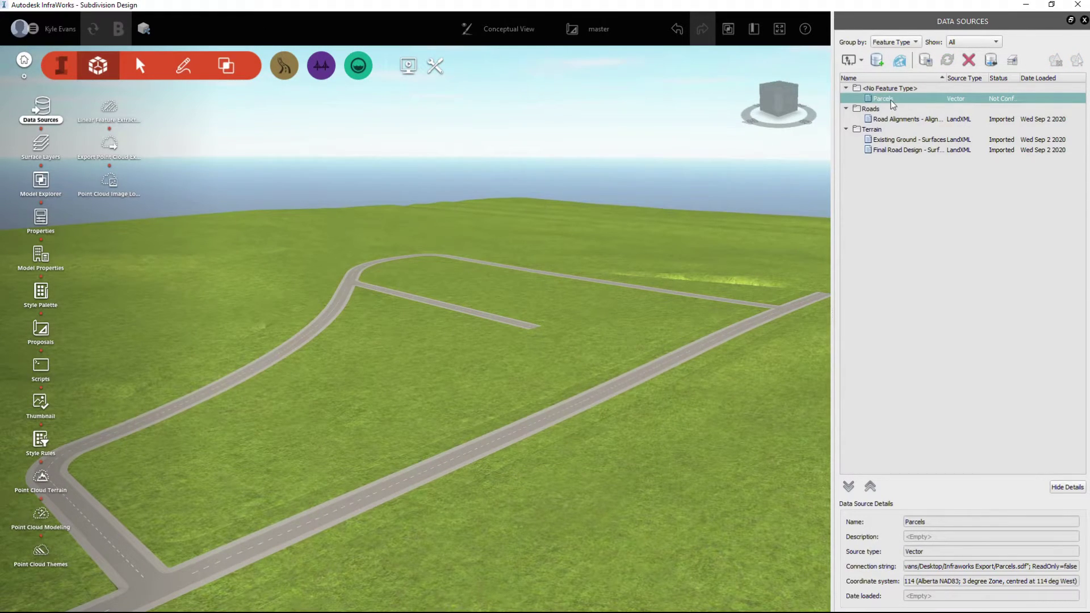
# Review the Parcels data source's geolocation and table settings, and set its draping option to Drape.
pyautogui.rightClick(890, 100)
pyautogui.click(907, 108)
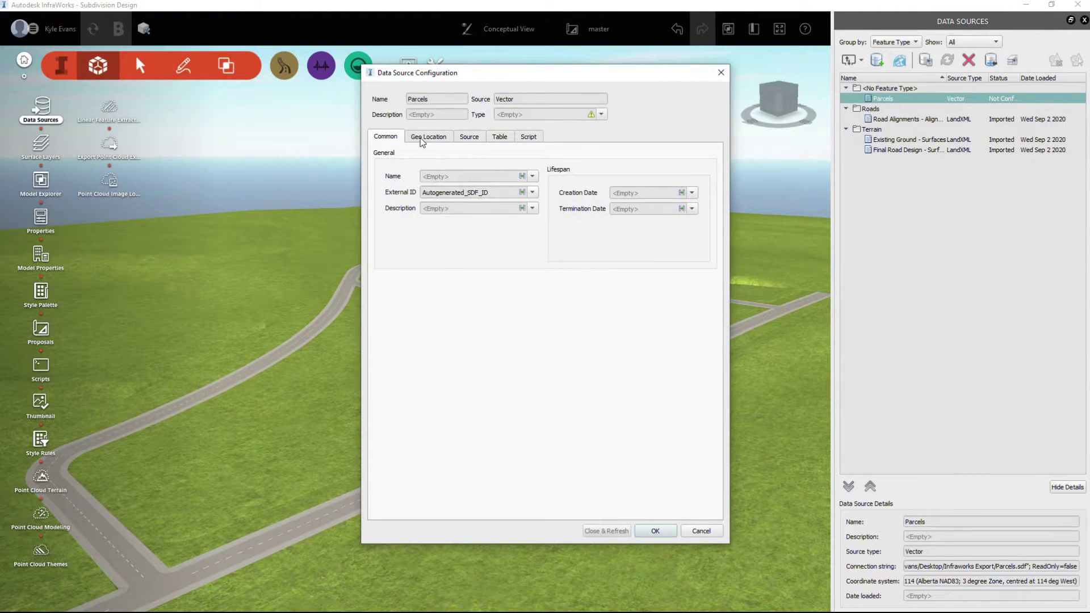
pyautogui.click(423, 141)
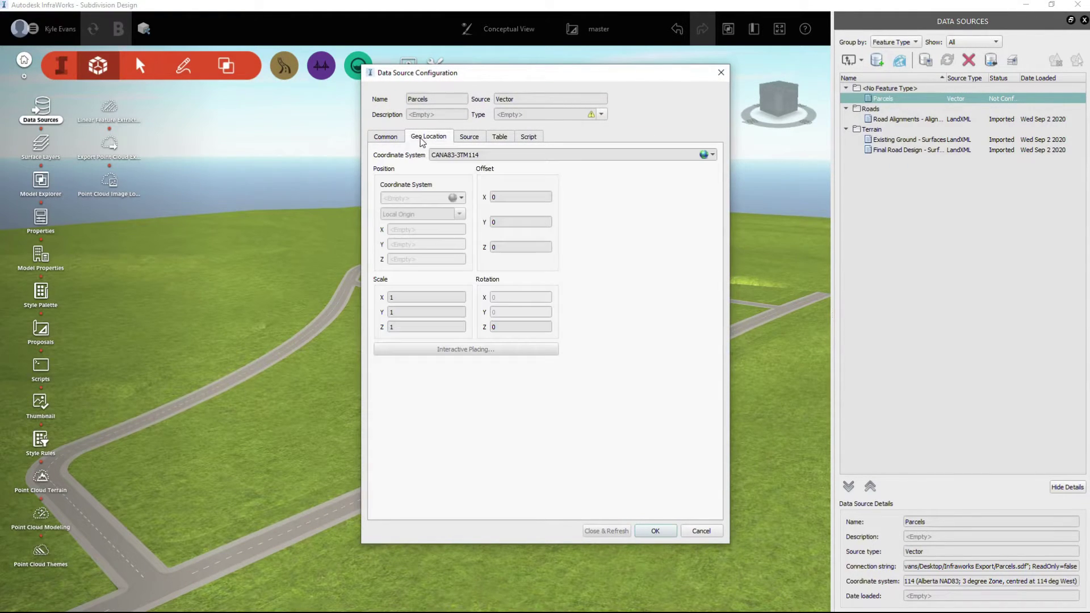
pyautogui.click(469, 137)
pyautogui.click(500, 137)
pyautogui.click(475, 139)
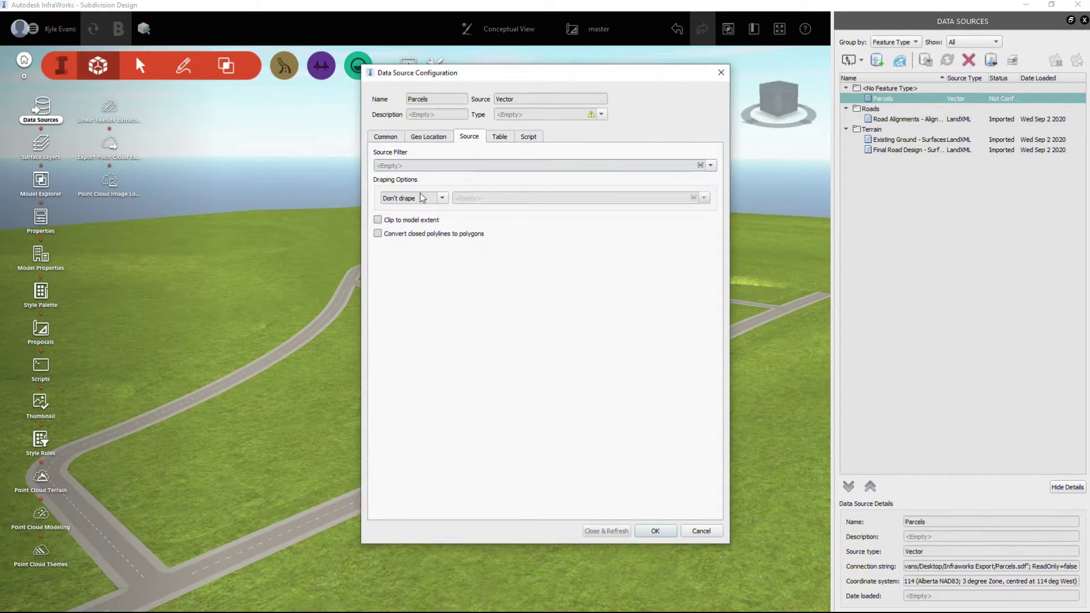
pyautogui.click(413, 216)
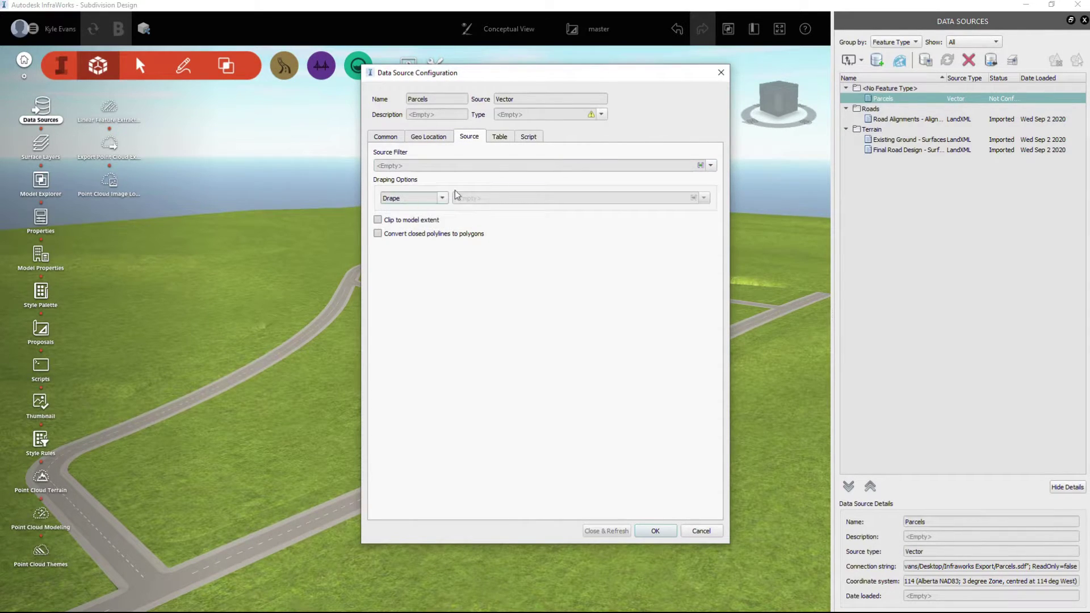
# Set the Parcels data source's type to Parcels and refresh it into the model.
pyautogui.click(602, 115)
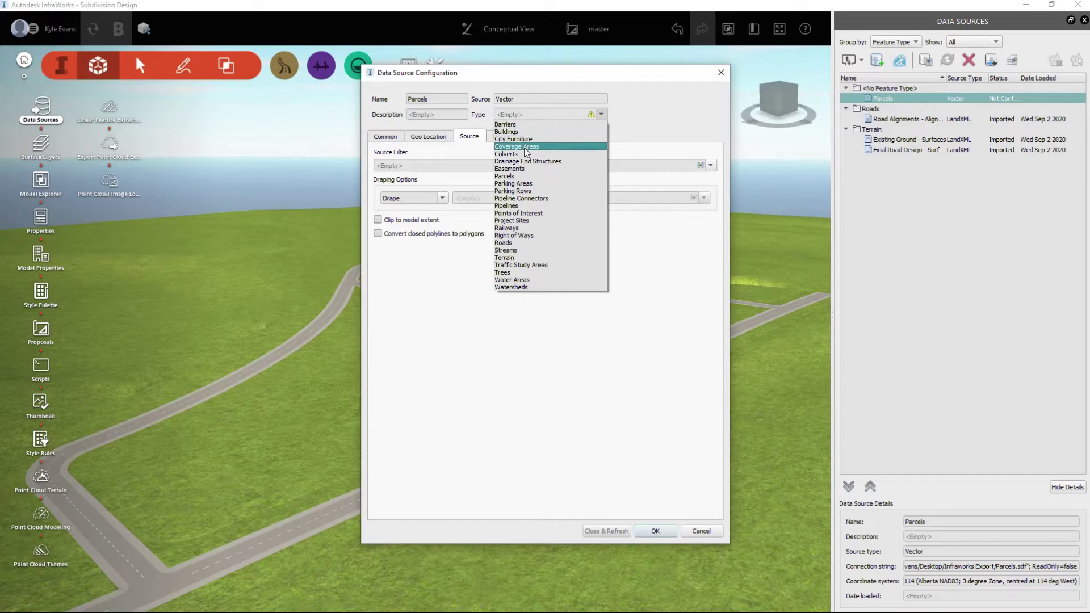
pyautogui.click(531, 177)
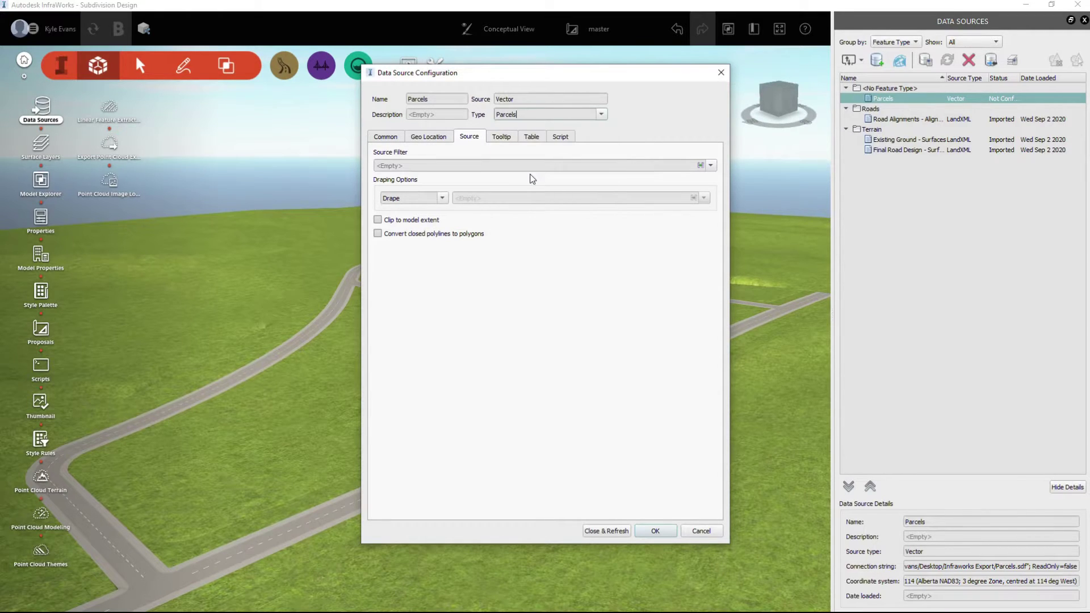
pyautogui.click(601, 114)
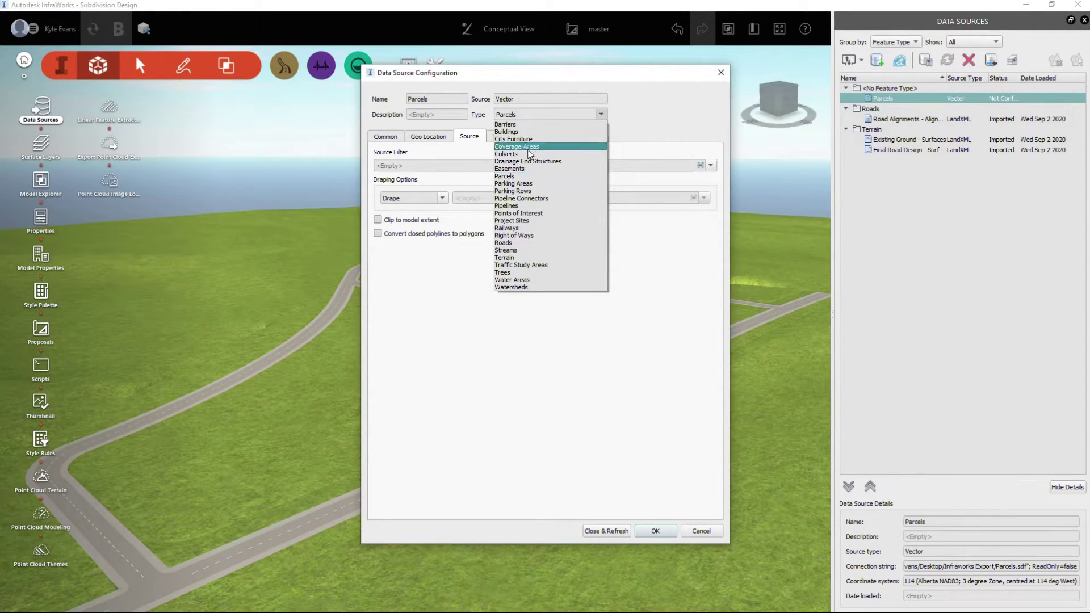
pyautogui.click(514, 176)
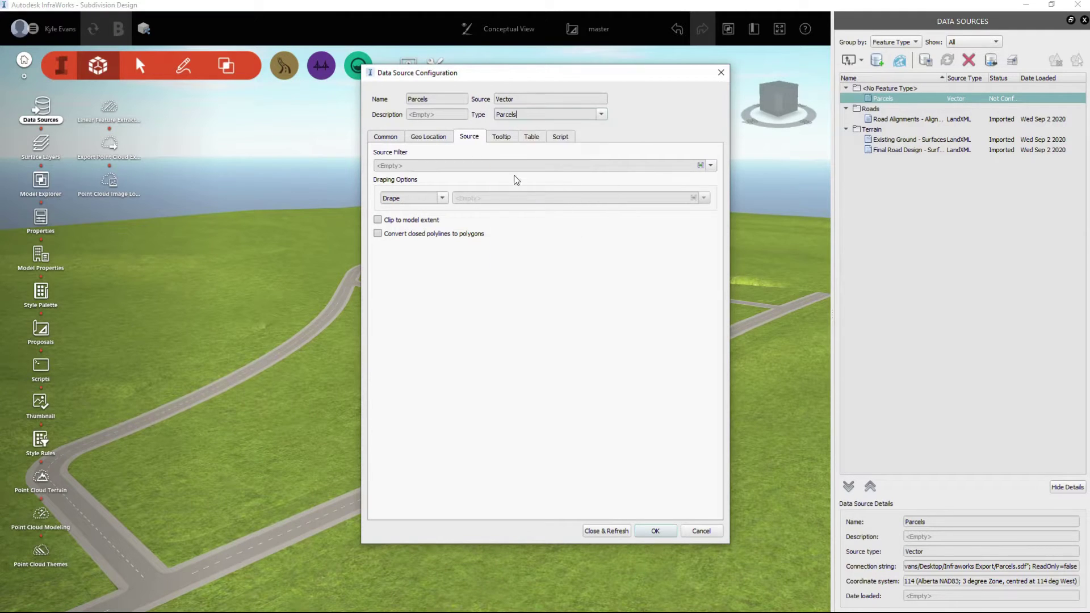
pyautogui.click(605, 531)
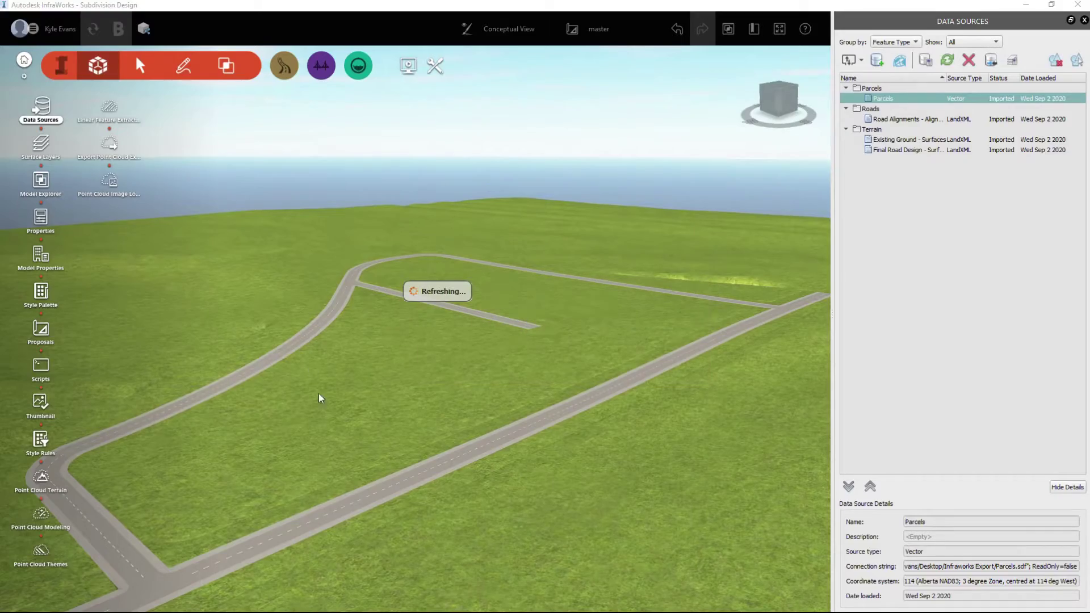
# Examine the imported parcel lines along the roads from several angles, checking how they fit the graded terrain.
pyautogui.moveTo(425, 393); pyautogui.dragTo(411, 454)
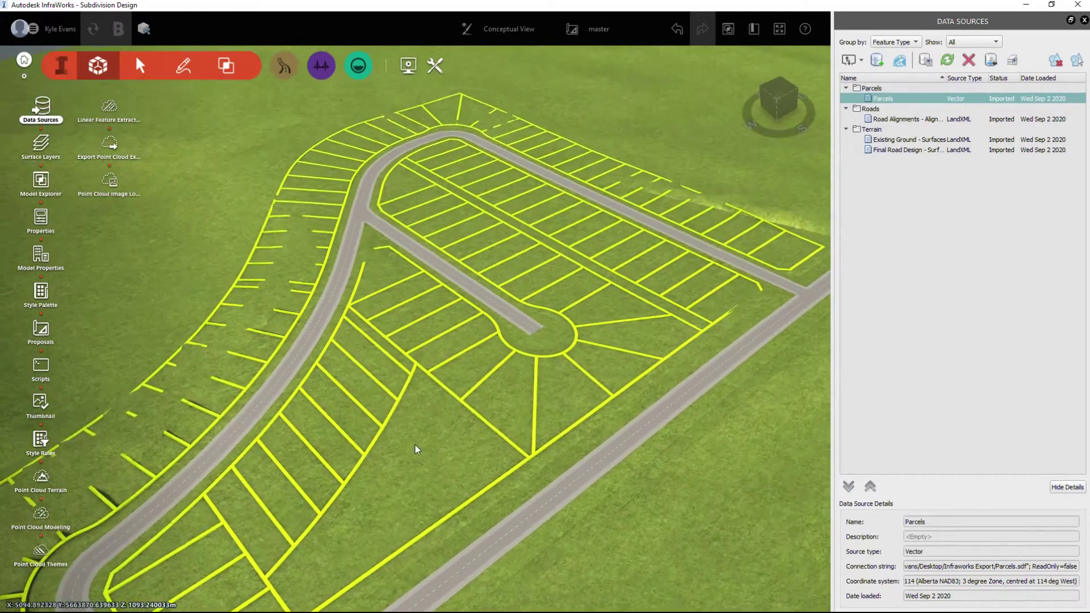
pyautogui.moveTo(542, 324); pyautogui.dragTo(790, 188, button='middle')
pyautogui.scroll(4, 442, 301)
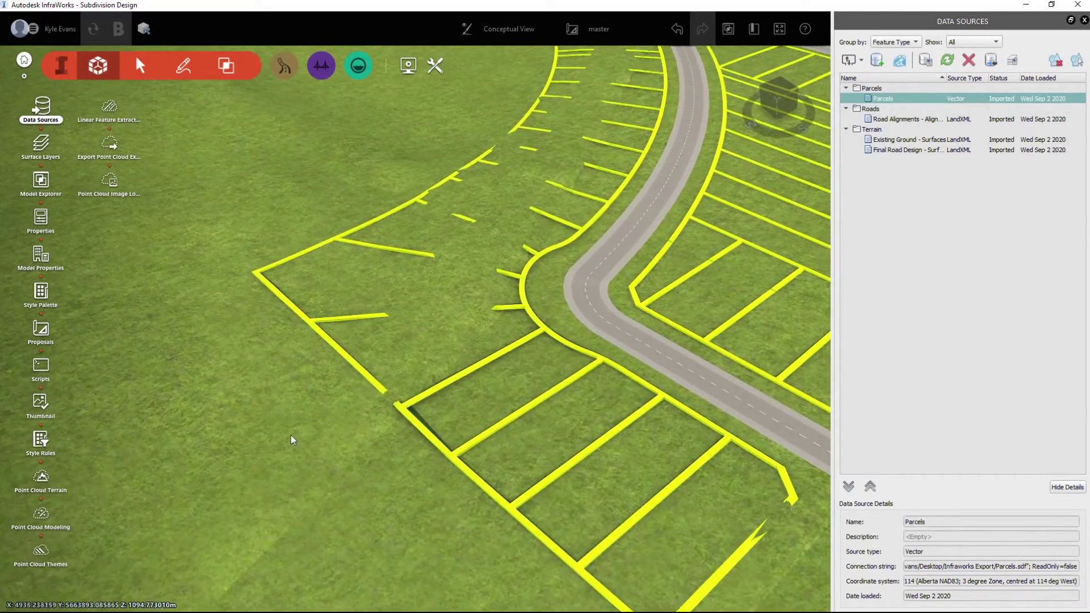
pyautogui.moveTo(329, 401); pyautogui.dragTo(417, 306)
pyautogui.moveTo(505, 409); pyautogui.dragTo(526, 554, button='middle')
pyautogui.moveTo(449, 250); pyautogui.dragTo(445, 349, button='middle')
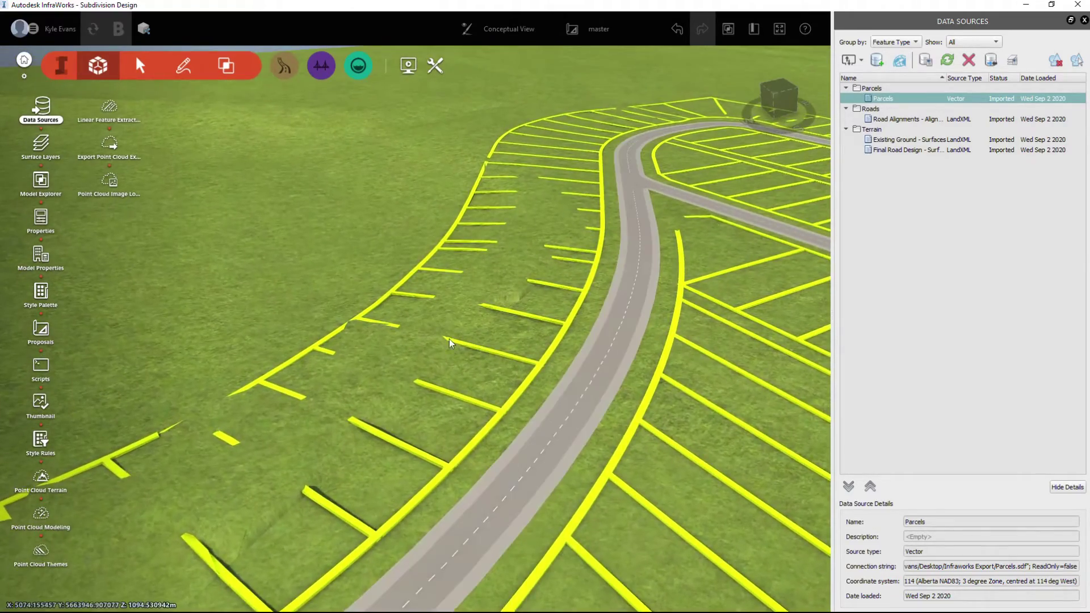
pyautogui.scroll(2, 560, 231)
pyautogui.scroll(3, 403, 320)
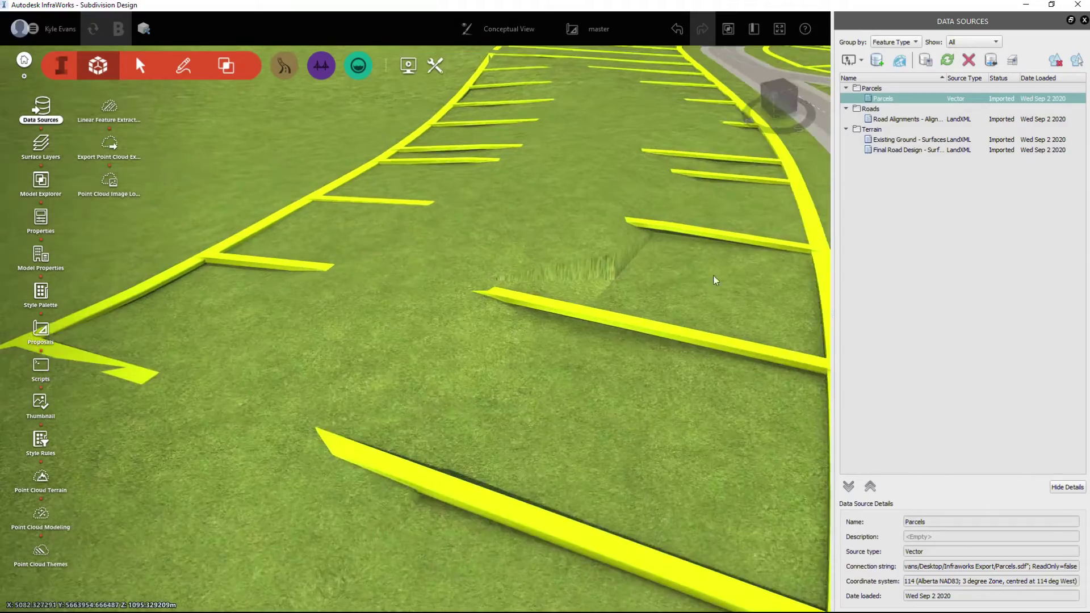
pyautogui.scroll(-1, 364, 306)
pyautogui.moveTo(341, 366); pyautogui.dragTo(399, 275)
pyautogui.moveTo(533, 286); pyautogui.dragTo(85, 212, button='middle')
pyautogui.scroll(-3, 400, 328)
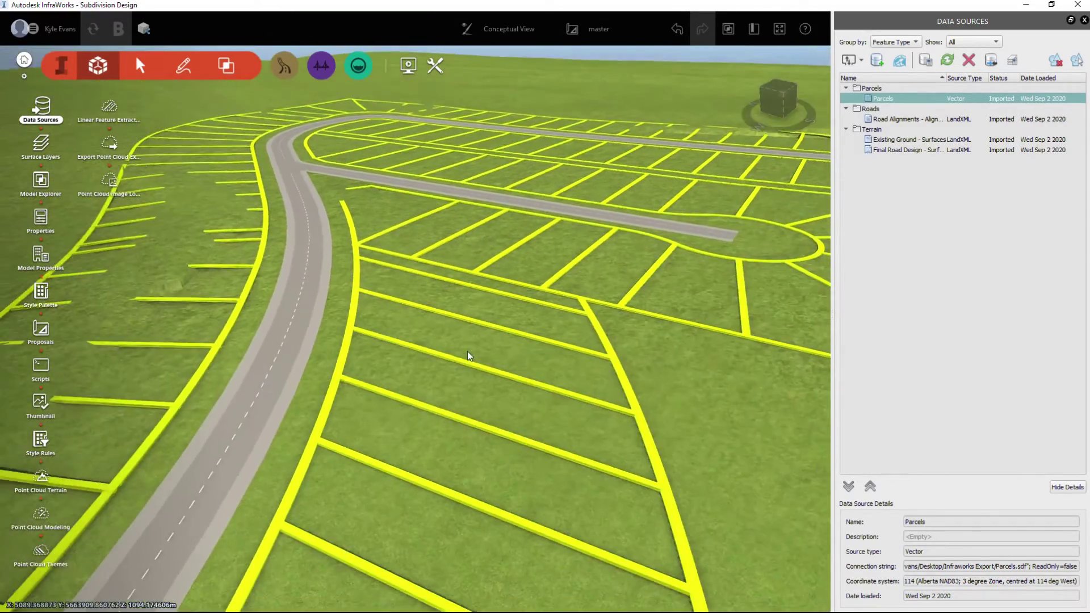
pyautogui.moveTo(468, 351); pyautogui.dragTo(325, 455, button='middle')
pyautogui.moveTo(524, 446); pyautogui.dragTo(493, 452)
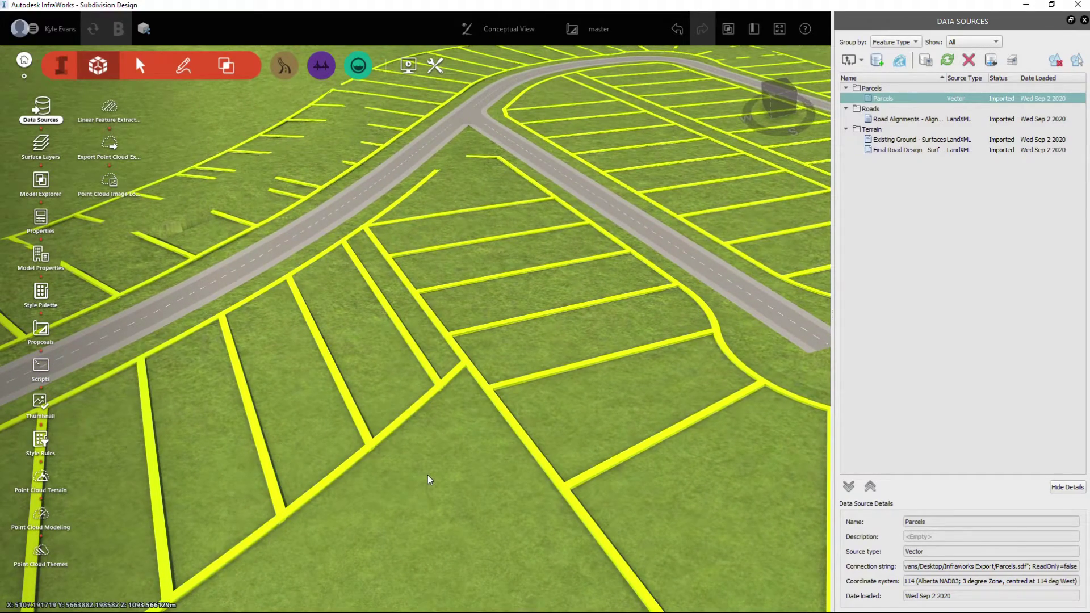
pyautogui.scroll(-3, 625, 513)
pyautogui.moveTo(543, 570); pyautogui.dragTo(742, 350, button='middle')
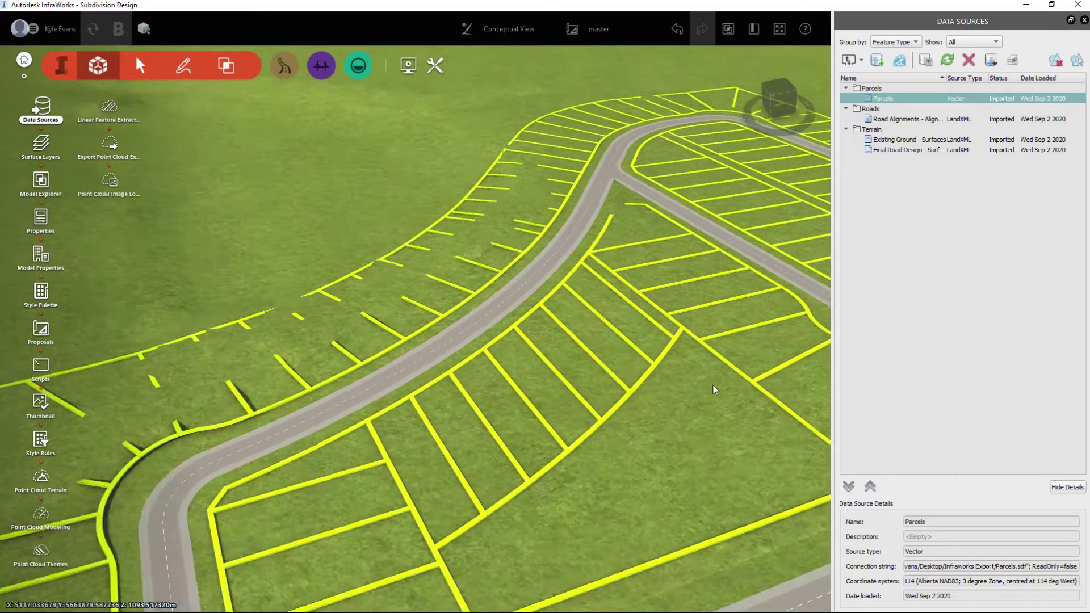
# Remove the Parcels data source from the model and add the Parcels SDF file again.
pyautogui.rightClick(879, 100)
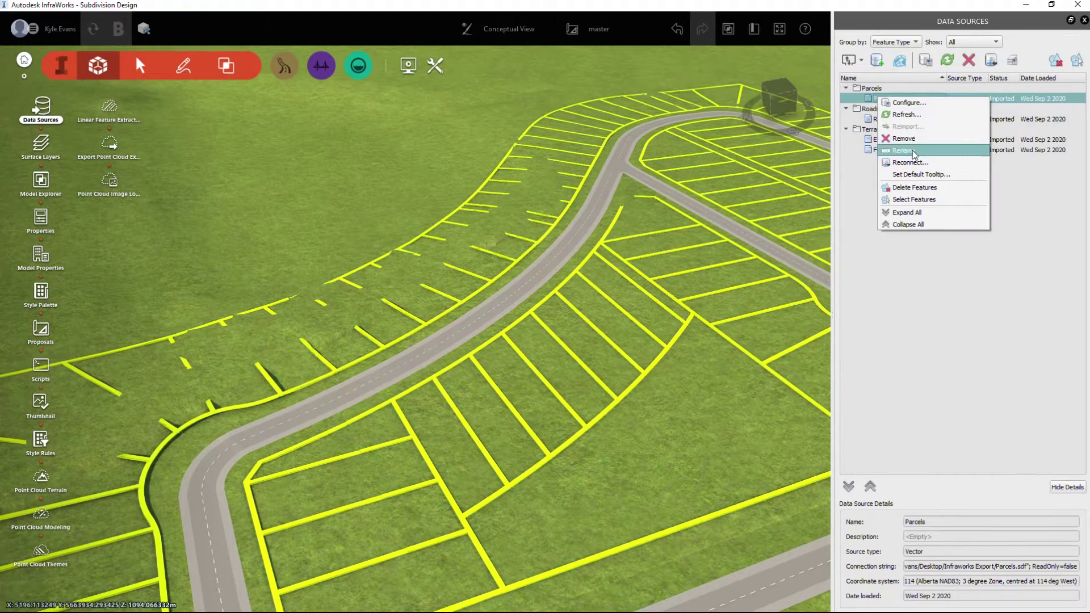
pyautogui.click(906, 139)
pyautogui.click(581, 323)
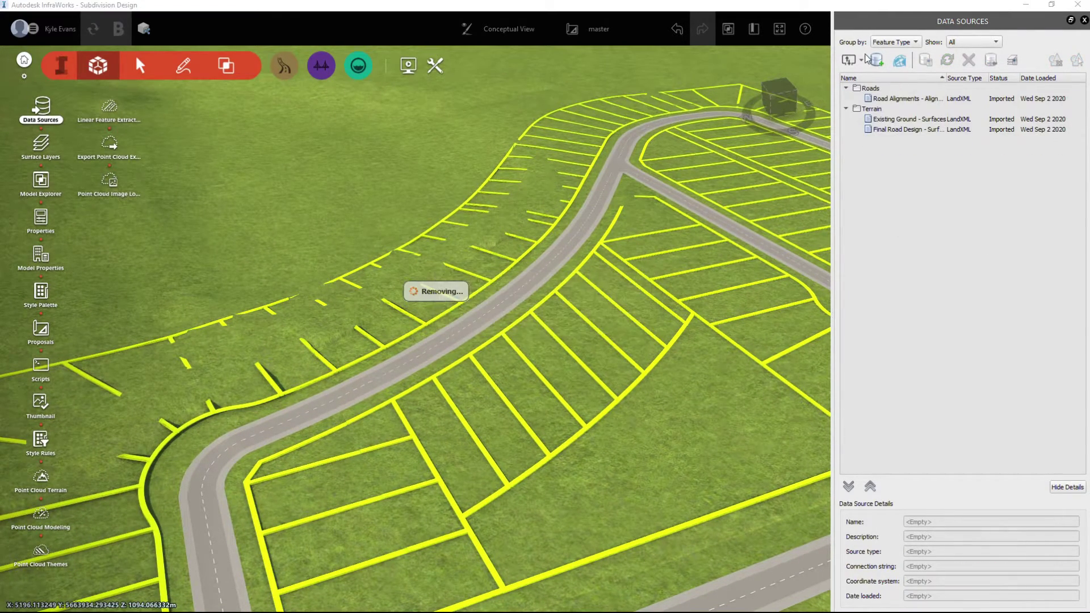
pyautogui.click(861, 61)
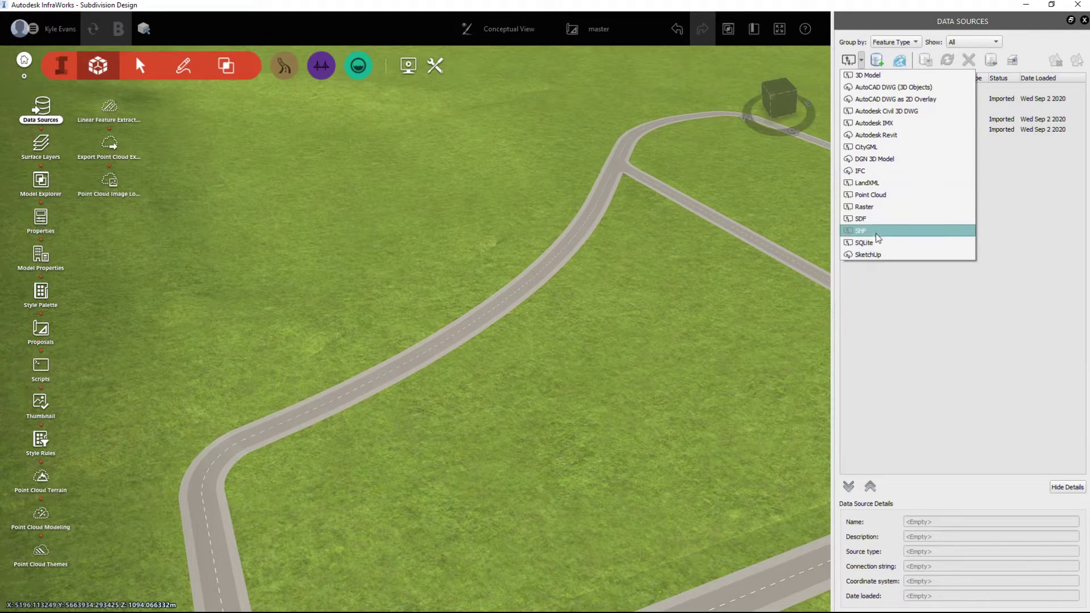
pyautogui.click(885, 223)
pyautogui.doubleClick(227, 269)
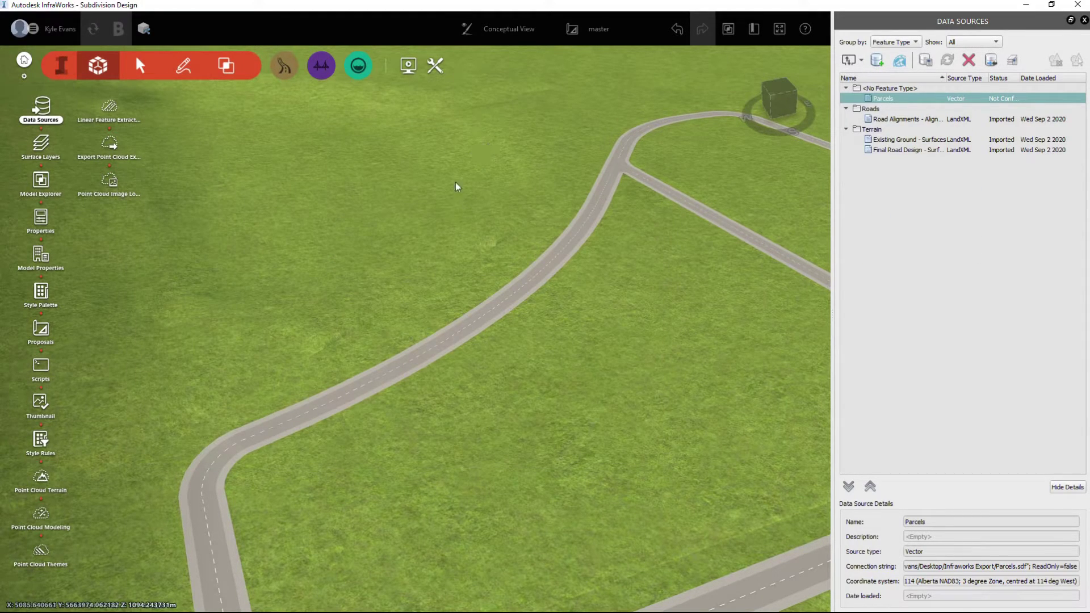
# Configure the newly added Parcels data source with the type Coverage Areas.
pyautogui.rightClick(909, 97)
pyautogui.click(925, 103)
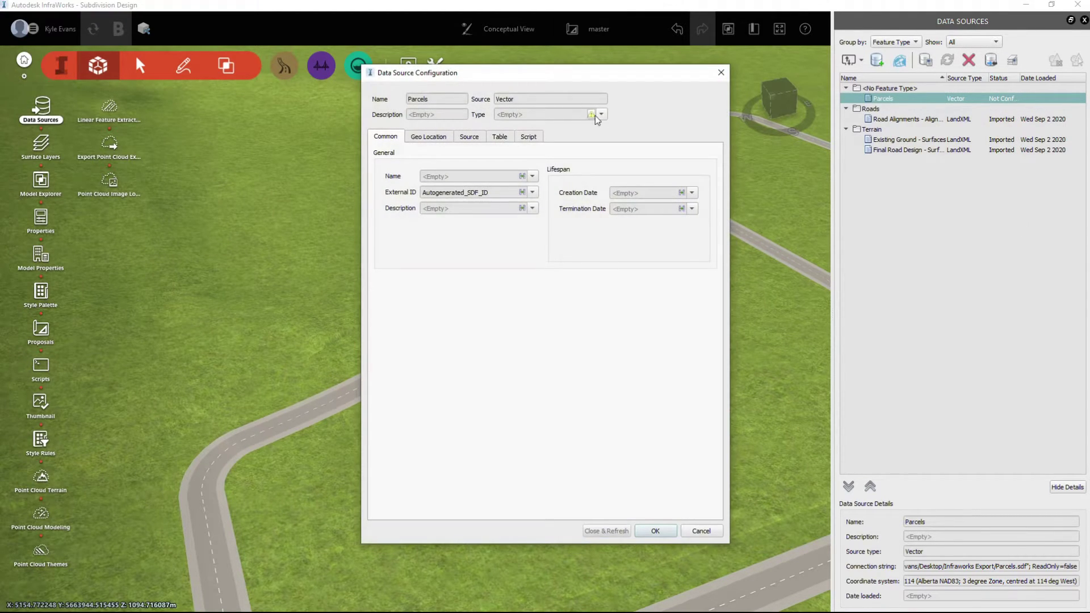
pyautogui.click(601, 114)
pyautogui.click(537, 148)
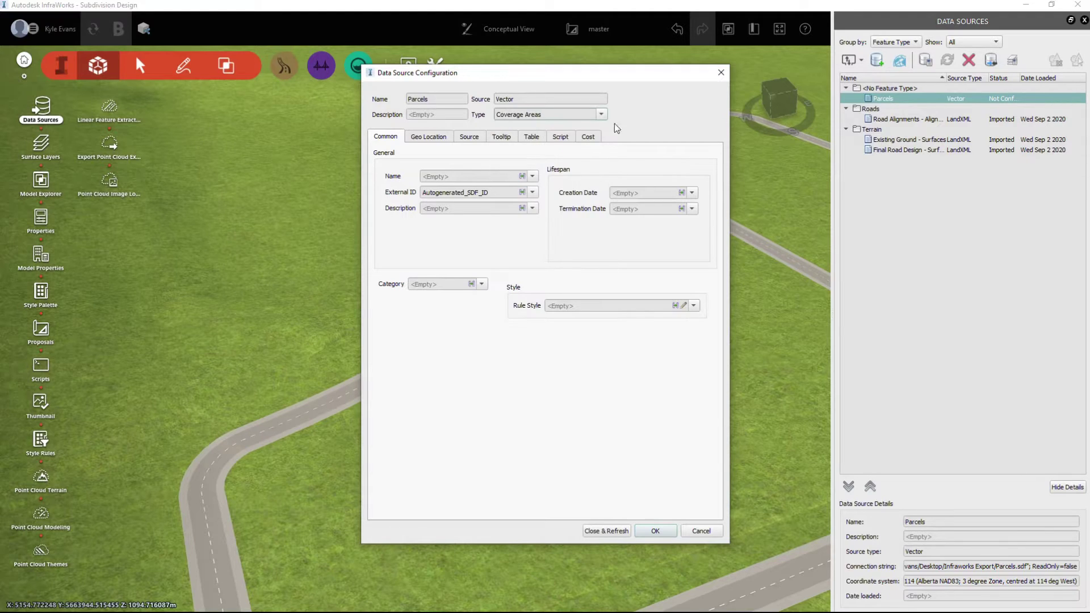
# Assign the Coverage/Zoning/Residential rule style to the Parcels data source and refresh it into the model.
pyautogui.click(694, 306)
pyautogui.click(693, 307)
pyautogui.click(685, 306)
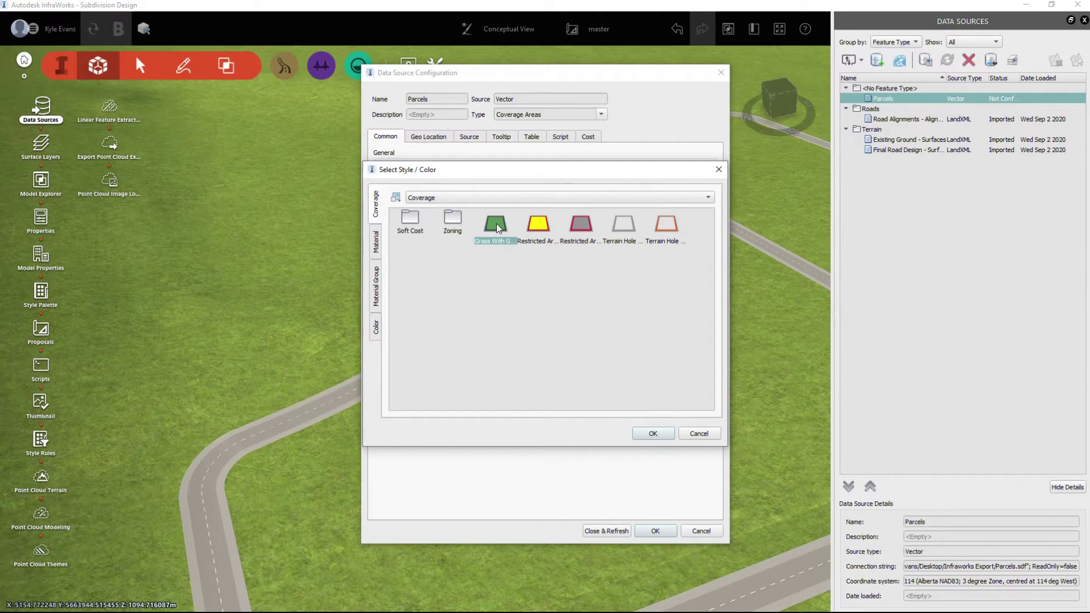
pyautogui.click(543, 225)
pyautogui.click(583, 220)
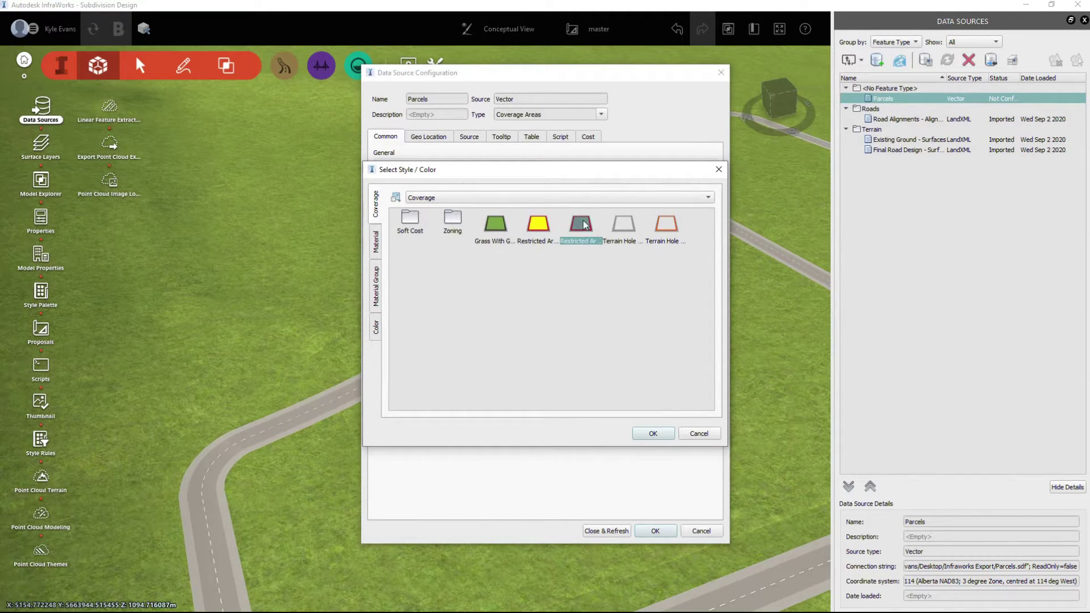
pyautogui.doubleClick(449, 216)
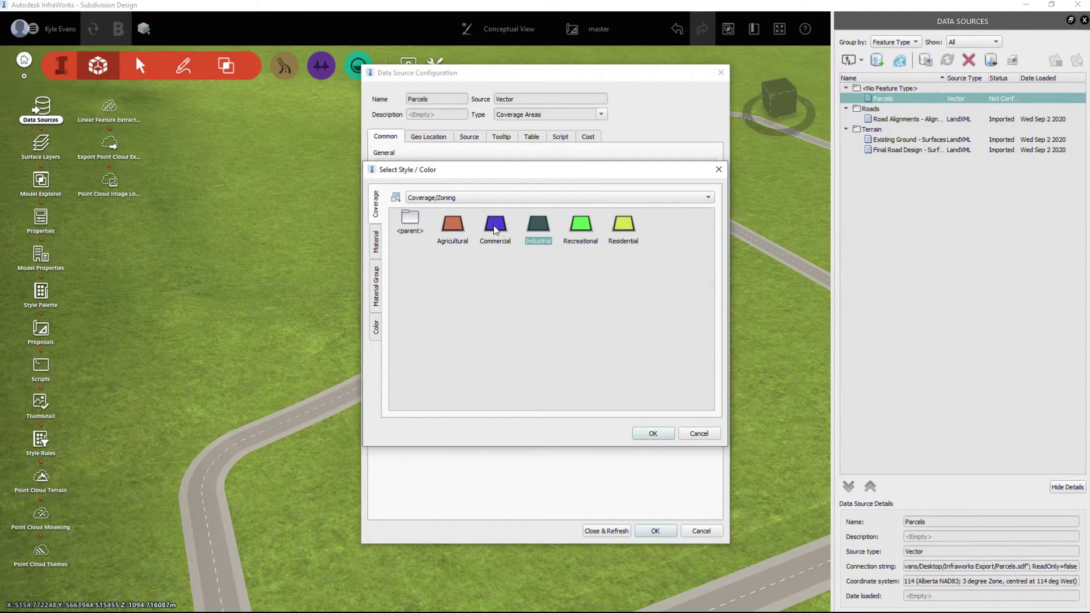
pyautogui.click(656, 433)
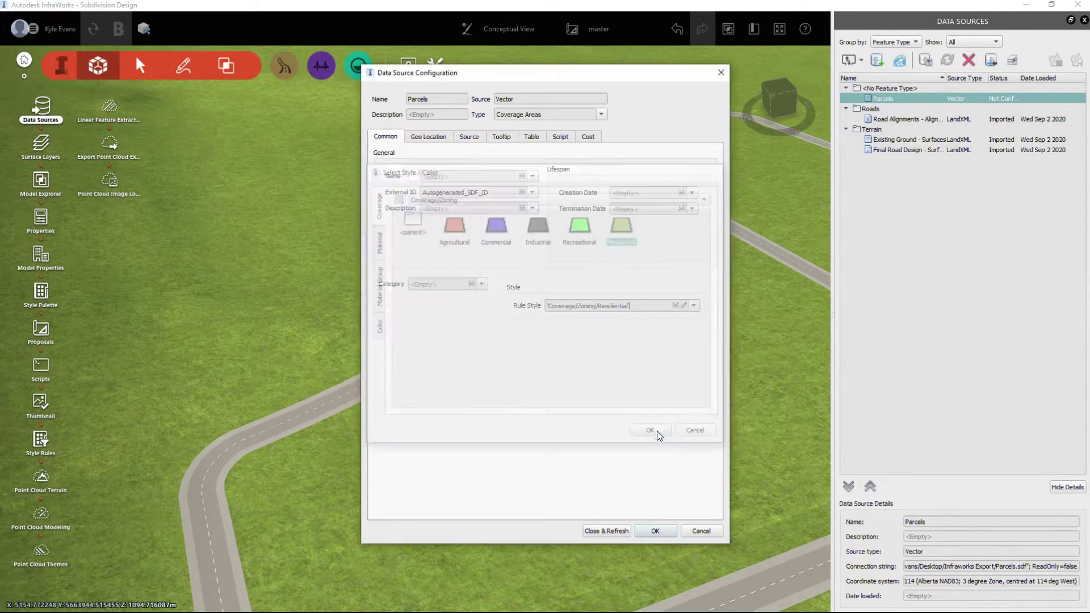
pyautogui.click(609, 531)
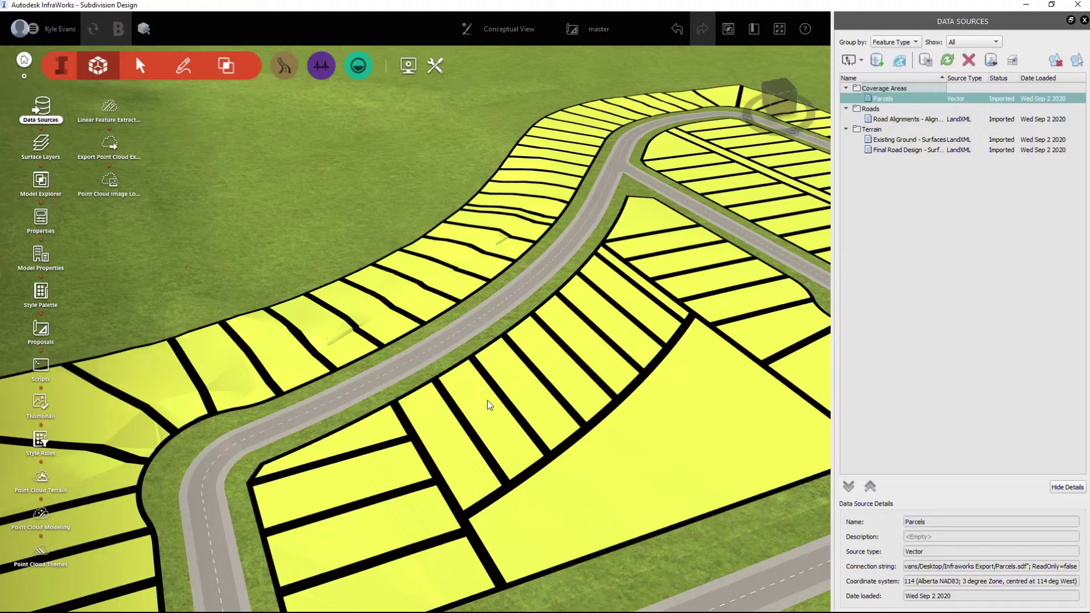
# Open the Sanitary and Storm SDF file from the Infraworks Export folder as a new data source.
pyautogui.scroll(-5, 487, 400)
pyautogui.moveTo(449, 546); pyautogui.dragTo(495, 517)
pyautogui.moveTo(625, 471); pyautogui.dragTo(378, 605, button='middle')
pyautogui.moveTo(536, 461); pyautogui.dragTo(526, 536)
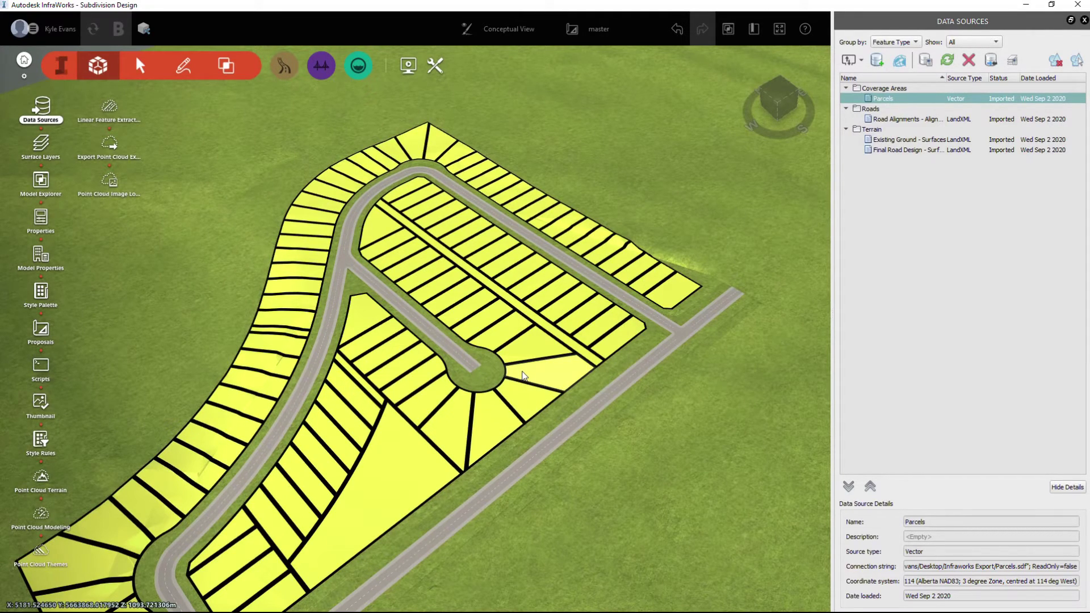
pyautogui.rightClick(887, 99)
pyautogui.click(851, 61)
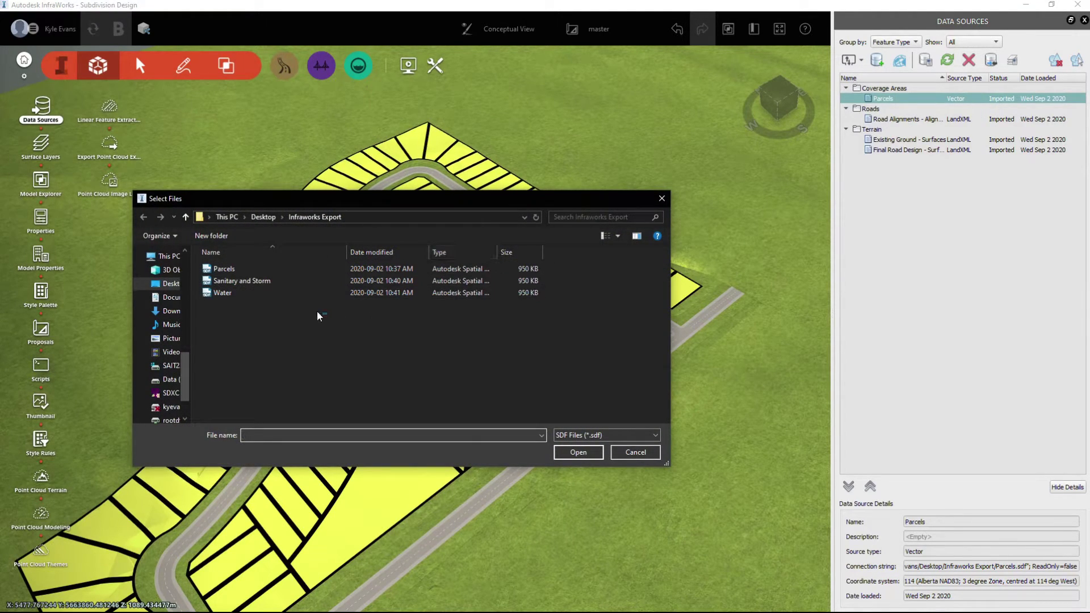
pyautogui.moveTo(304, 308); pyautogui.dragTo(231, 280)
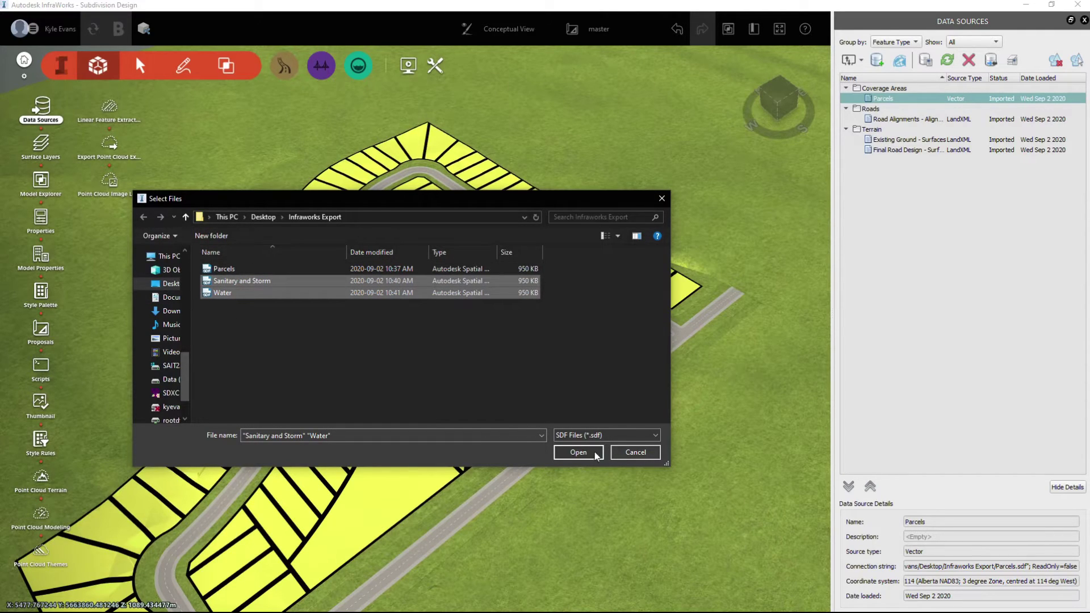
pyautogui.click(223, 282)
pyautogui.click(222, 293)
pyautogui.click(224, 281)
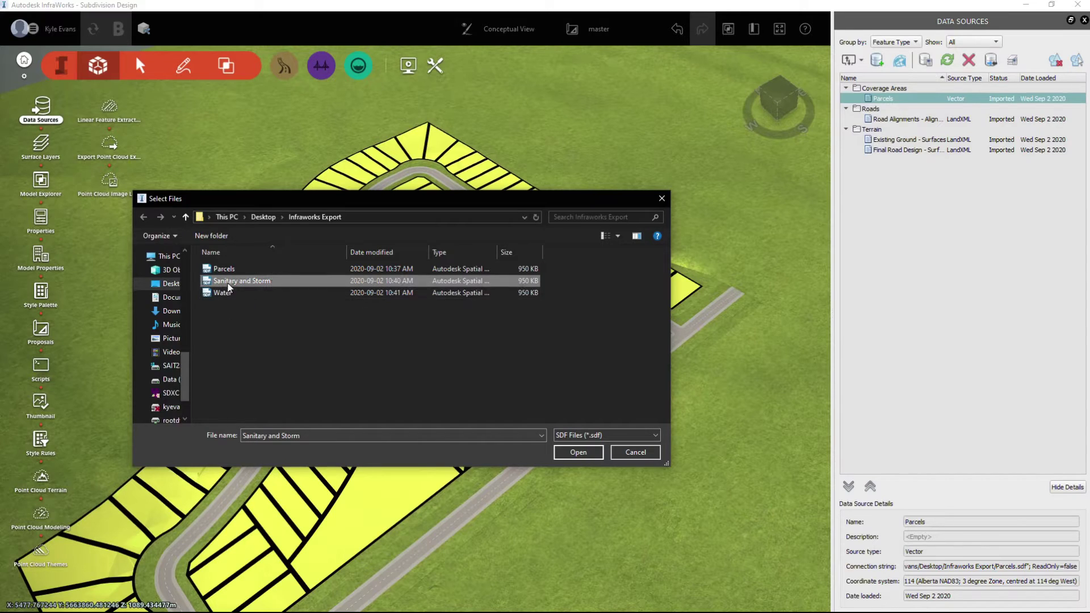
pyautogui.click(568, 455)
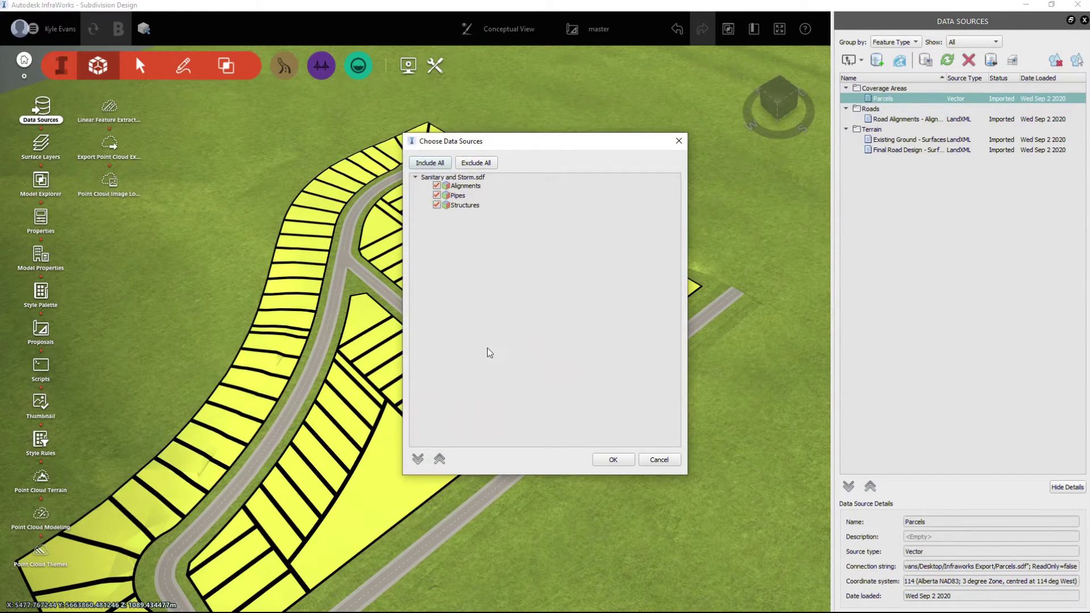
# Exclude Alignments and add only Pipes and Structures from the Sanitary and Storm file.
pyautogui.click(465, 188)
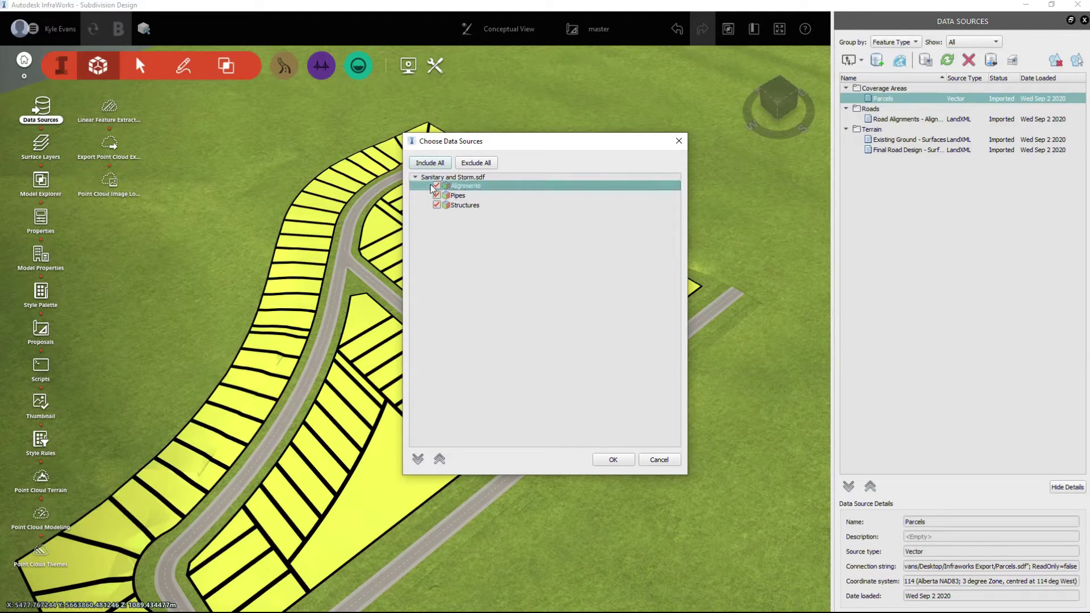
pyautogui.click(460, 208)
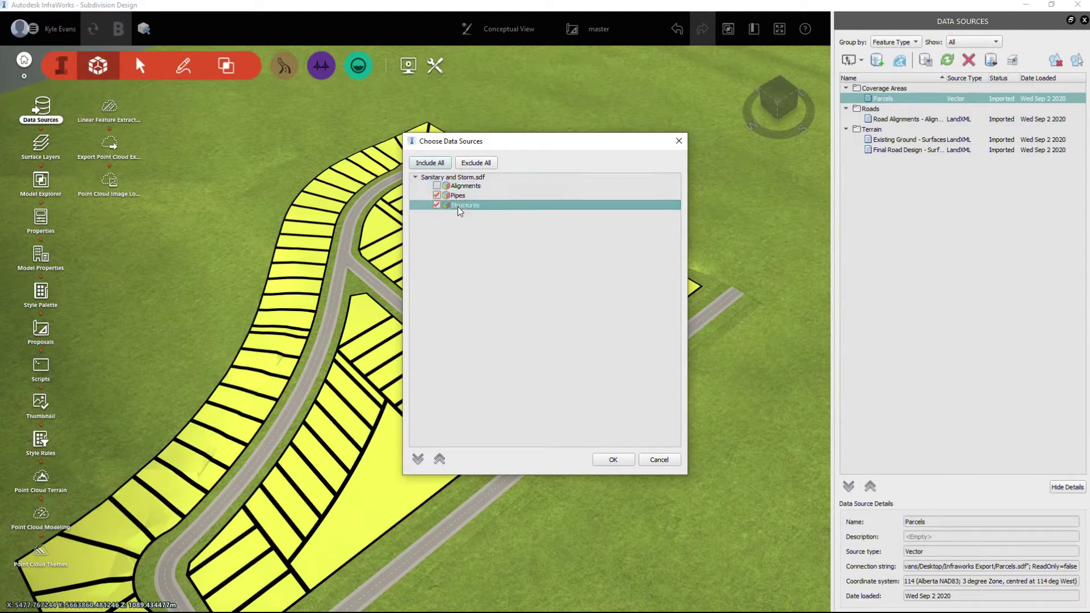
pyautogui.click(619, 460)
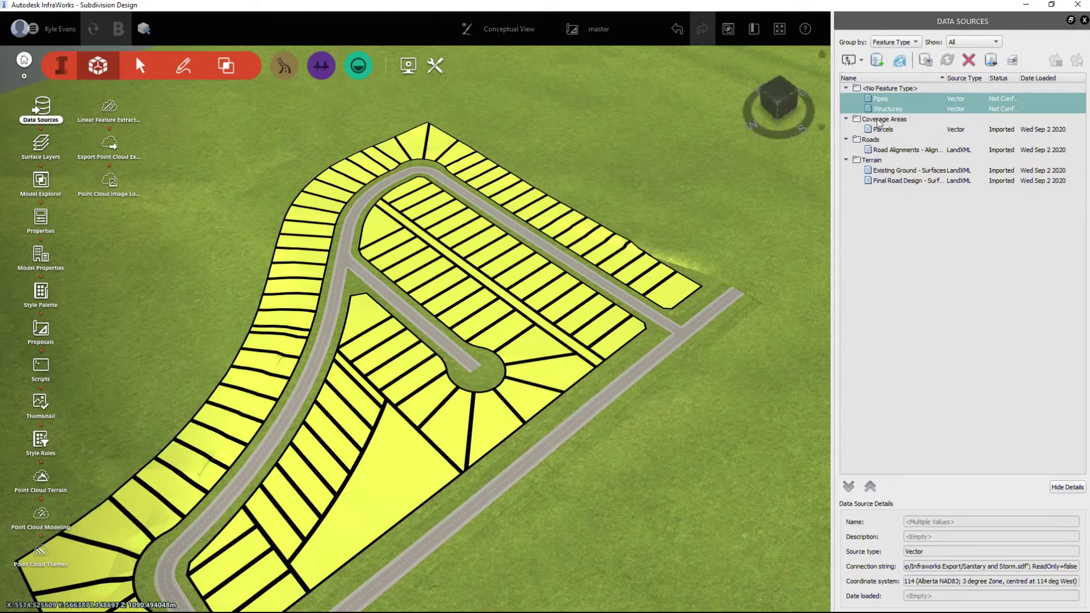
# Configure the Pipes data source with the type Pipelines and refresh it into the model.
pyautogui.click(891, 99)
pyautogui.rightClick(891, 99)
pyautogui.click(909, 102)
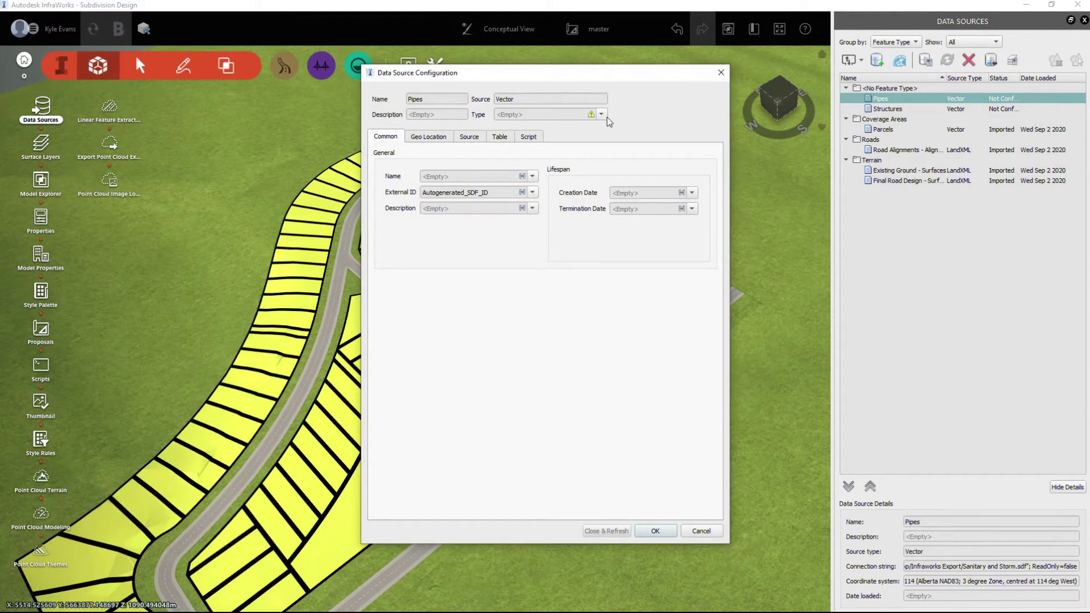
pyautogui.click(601, 116)
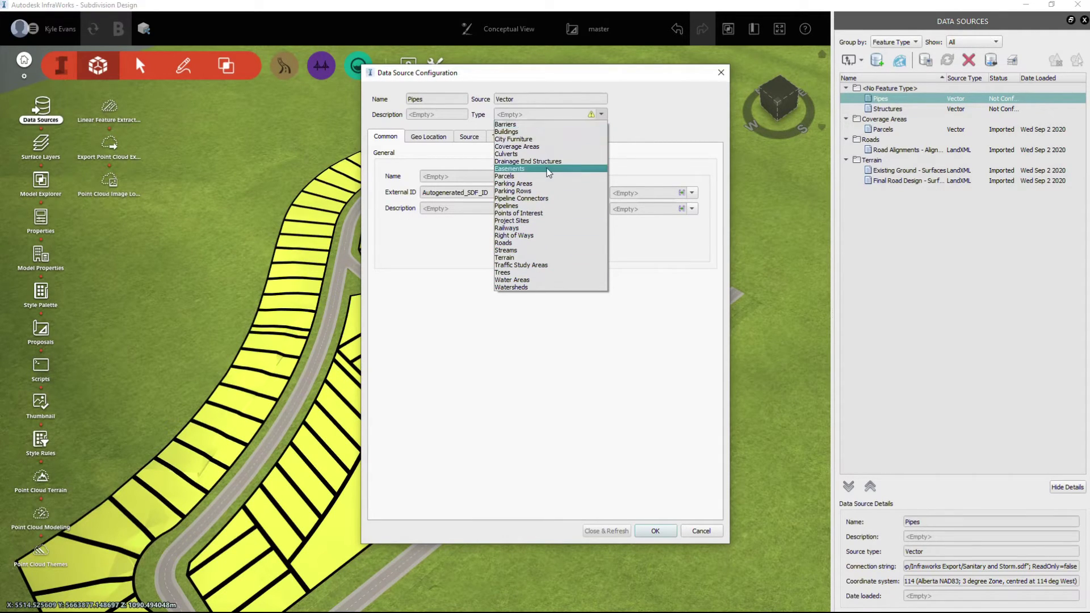
pyautogui.click(537, 206)
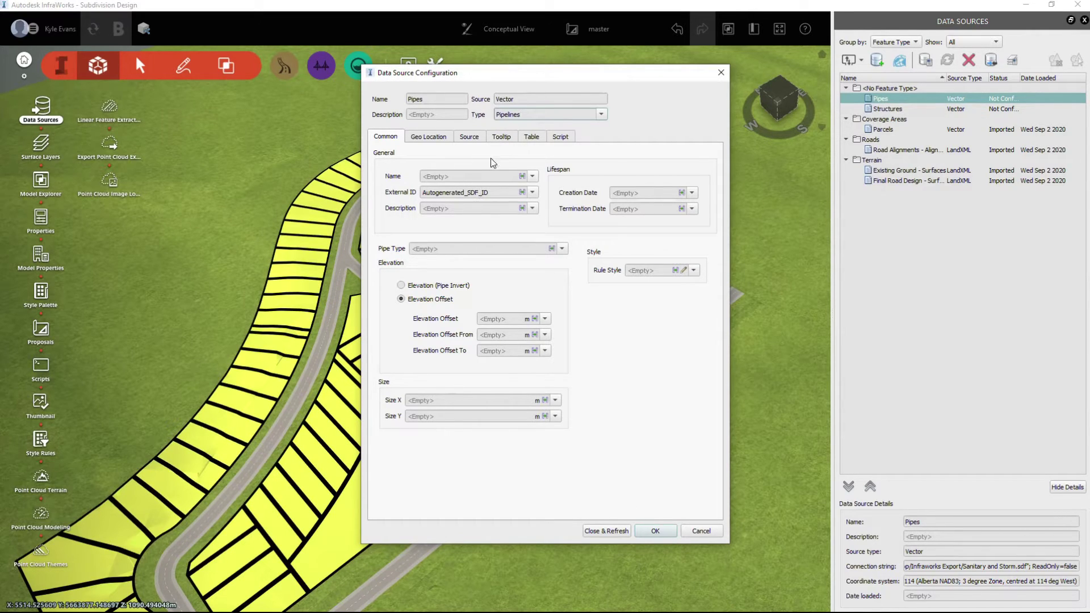
pyautogui.click(443, 139)
pyautogui.click(469, 137)
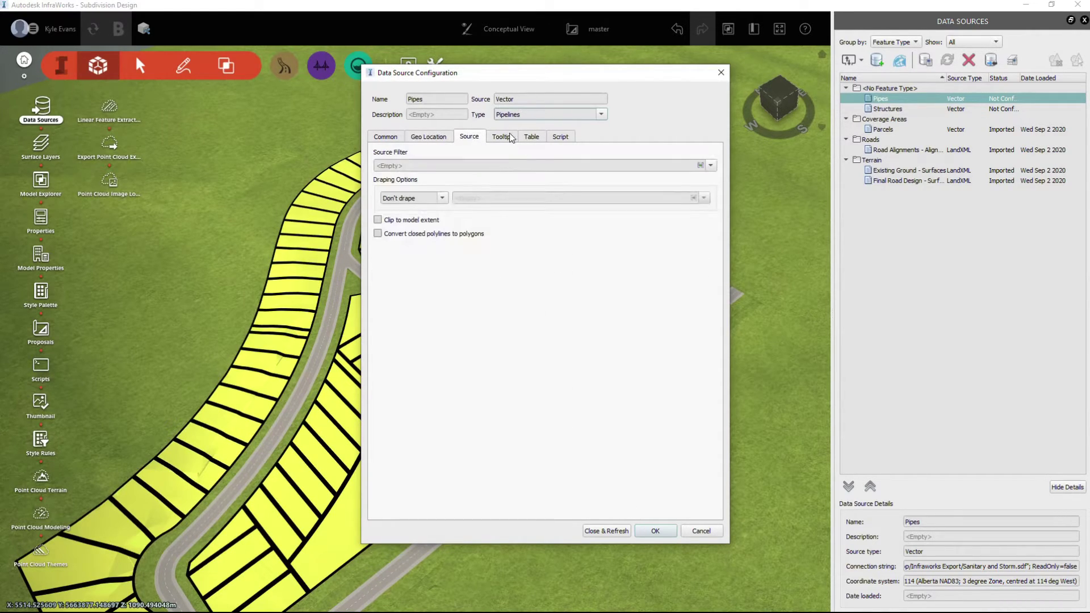
pyautogui.click(386, 136)
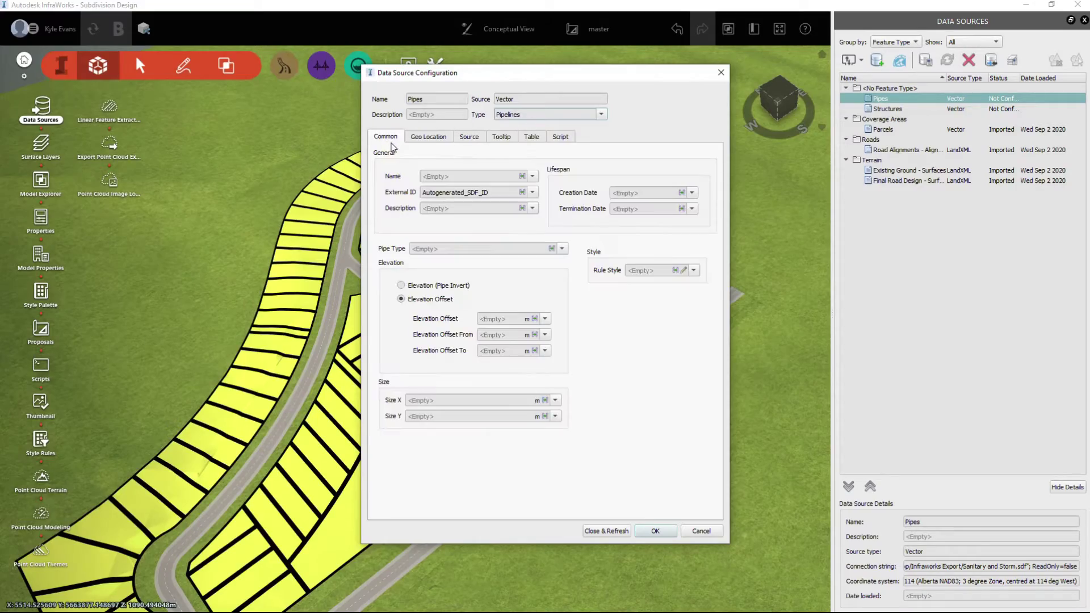
pyautogui.click(609, 531)
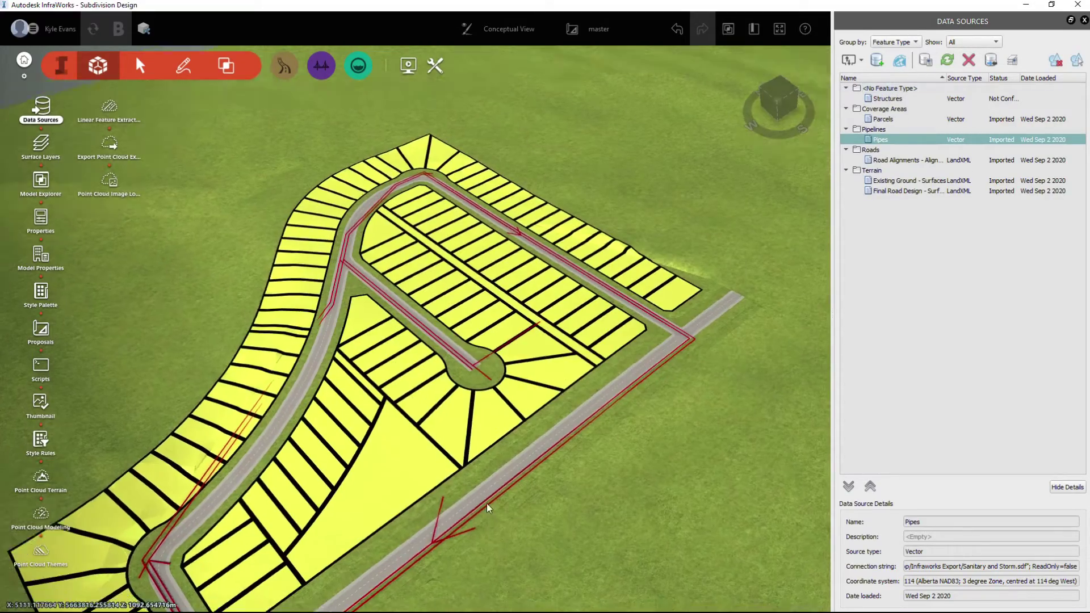
# Configure the Structures data source with the type Pipeline Connectors and refresh it into the model.
pyautogui.moveTo(485, 499); pyautogui.dragTo(487, 458)
pyautogui.scroll(3, 431, 470)
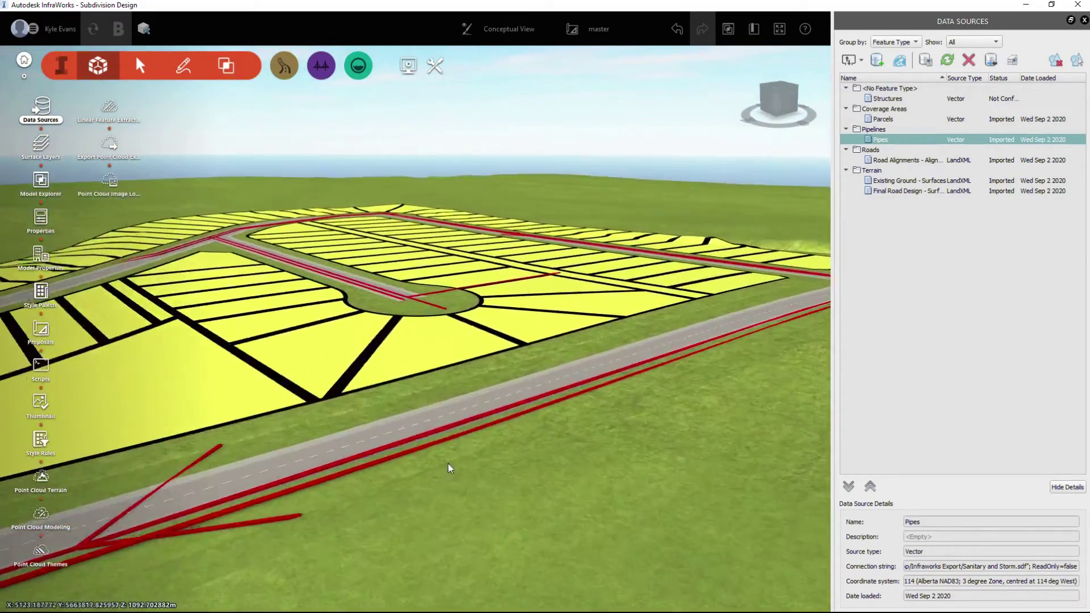
pyautogui.moveTo(415, 492); pyautogui.dragTo(386, 522)
pyautogui.scroll(-3, 544, 440)
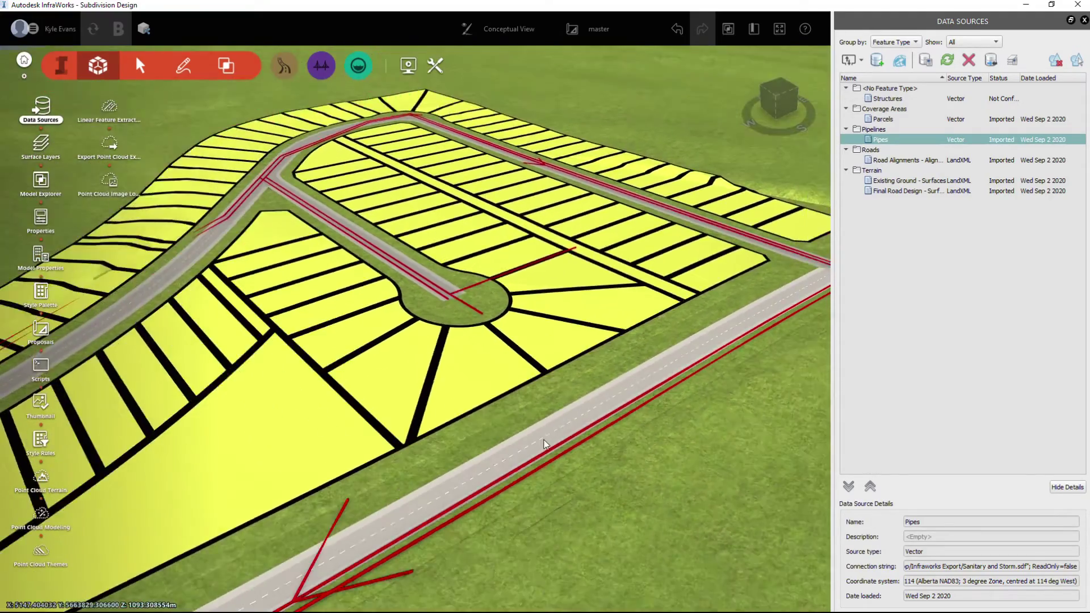
pyautogui.keyDown('shift'); pyautogui.moveTo(544, 443); pyautogui.dragTo(433, 419, button='middle'); pyautogui.keyUp('shift')
pyautogui.moveTo(433, 419); pyautogui.dragTo(421, 428)
pyautogui.click(897, 98)
pyautogui.rightClick(895, 98)
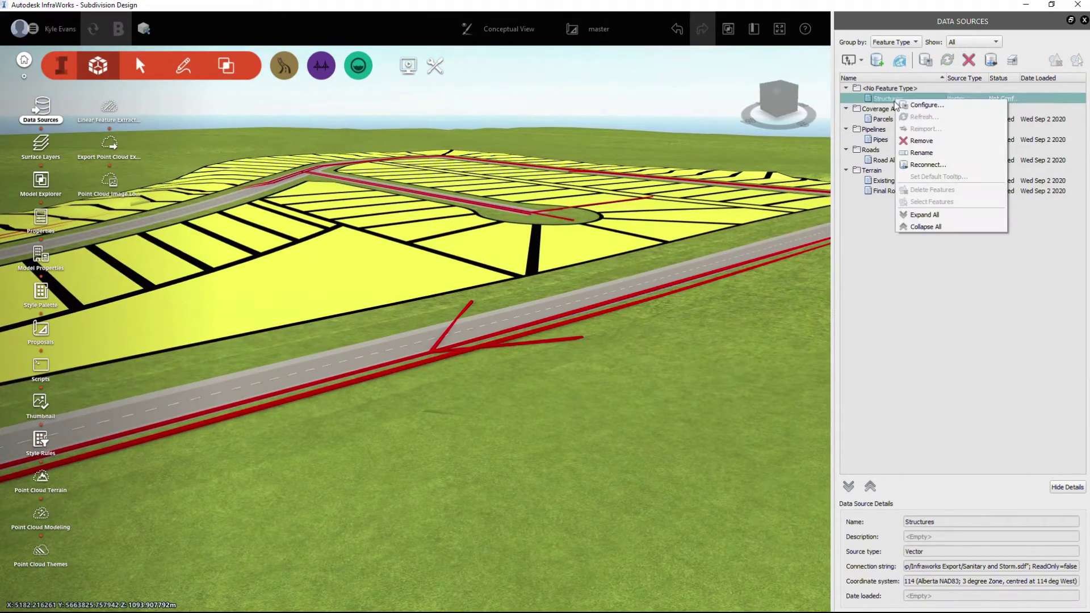
pyautogui.click(918, 105)
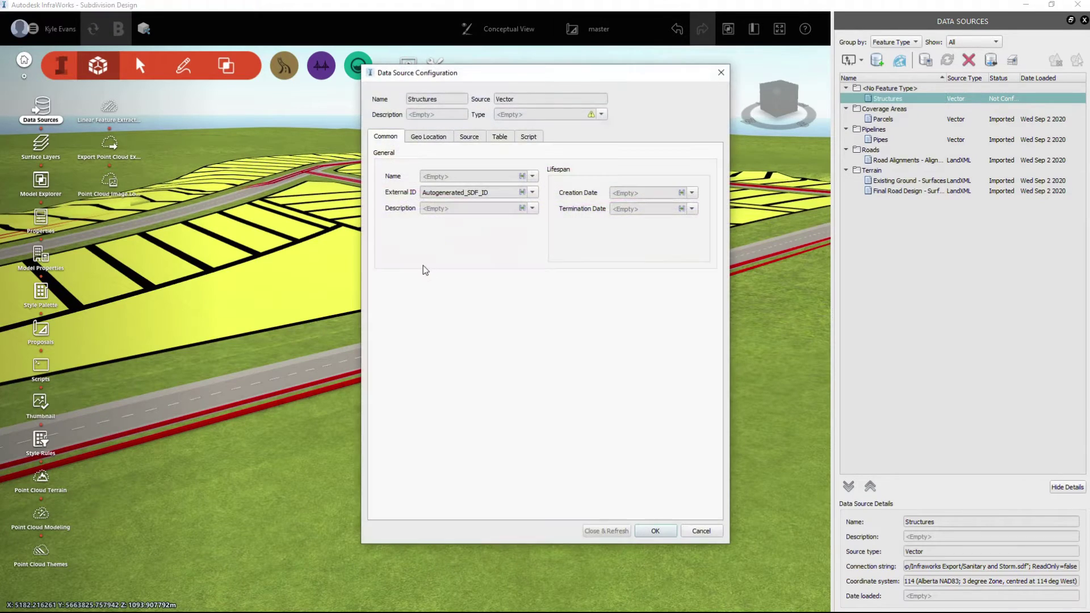
pyautogui.click(601, 114)
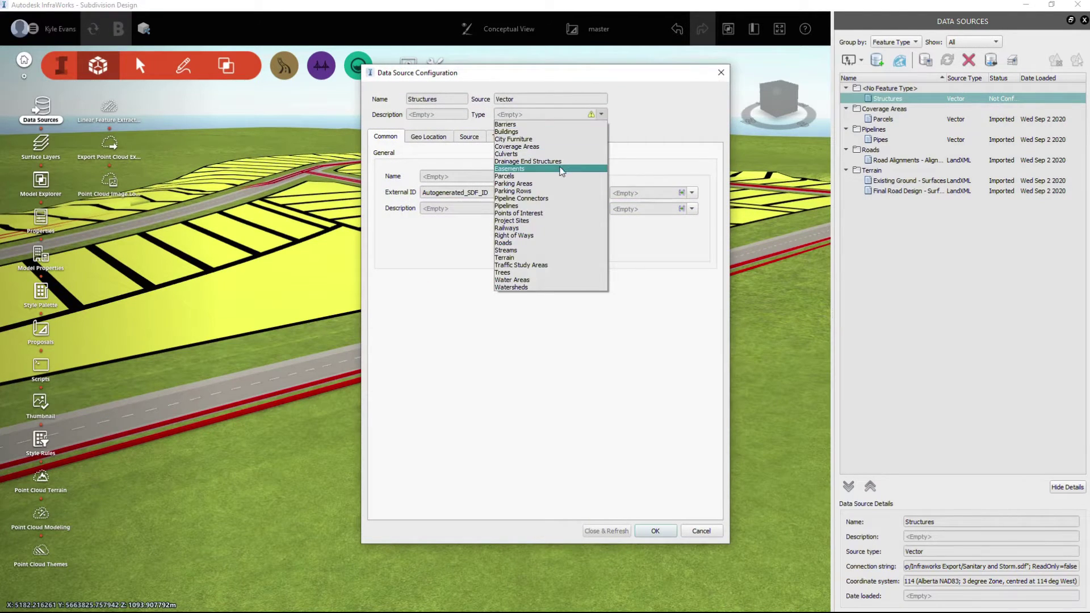
pyautogui.click(540, 200)
pyautogui.click(605, 531)
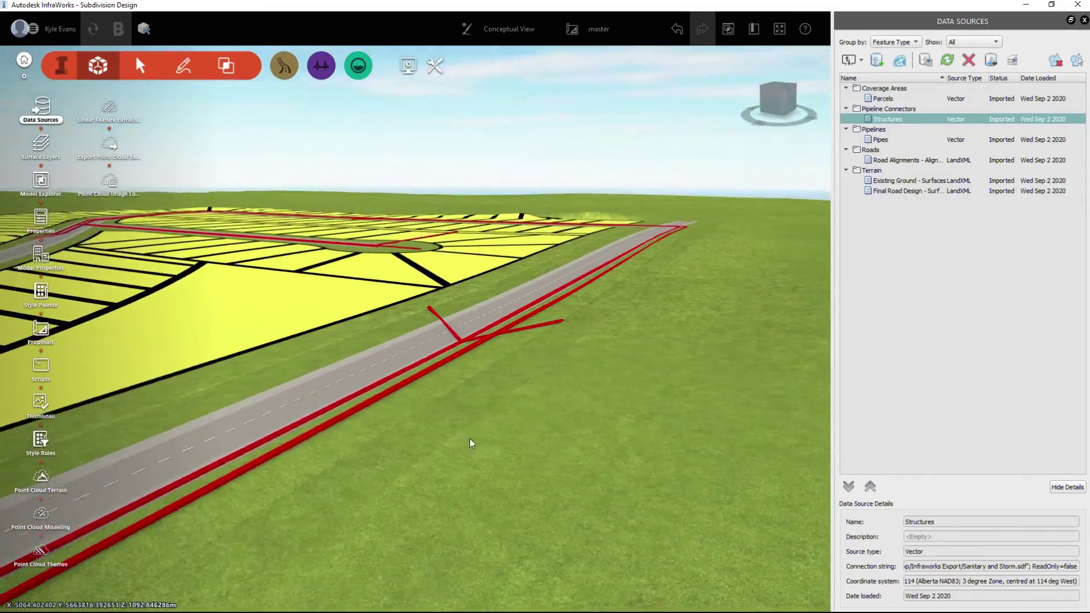
# Examine the imported pipes and connectors at the road intersection corner, checking the properties of one pipe connector.
pyautogui.moveTo(470, 438); pyautogui.dragTo(462, 545)
pyautogui.moveTo(738, 227); pyautogui.dragTo(551, 491, button='middle')
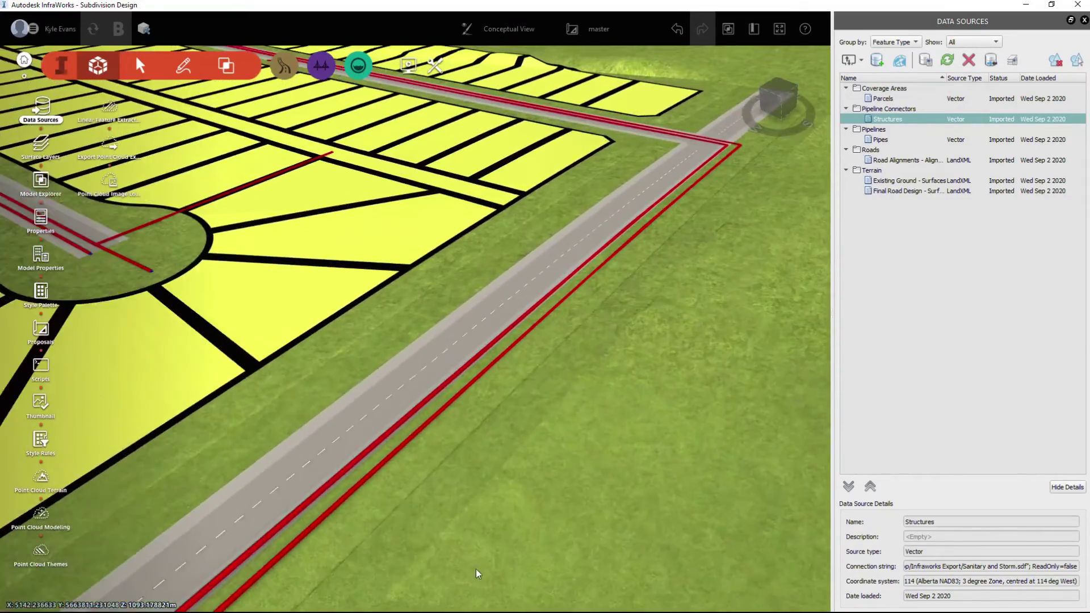
pyautogui.moveTo(614, 196); pyautogui.dragTo(611, 312, button='middle')
pyautogui.moveTo(761, 278); pyautogui.dragTo(618, 462, button='middle')
pyautogui.scroll(2, 669, 315)
pyautogui.scroll(3, 669, 315)
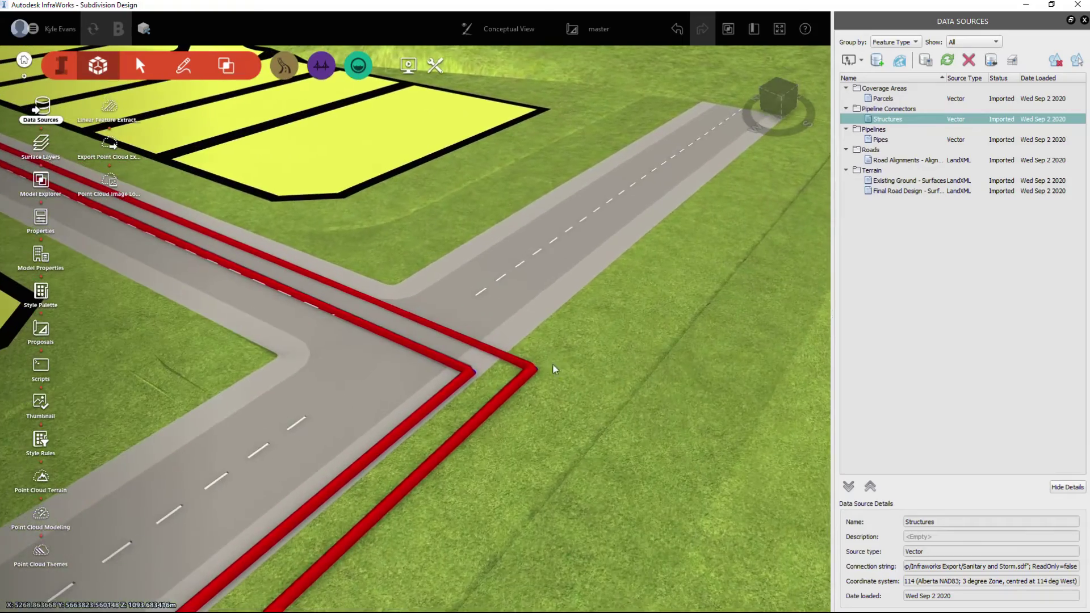
pyautogui.scroll(7, 537, 370)
pyautogui.scroll(-5, 293, 434)
pyautogui.click(329, 335)
pyautogui.moveTo(347, 425); pyautogui.dragTo(354, 458)
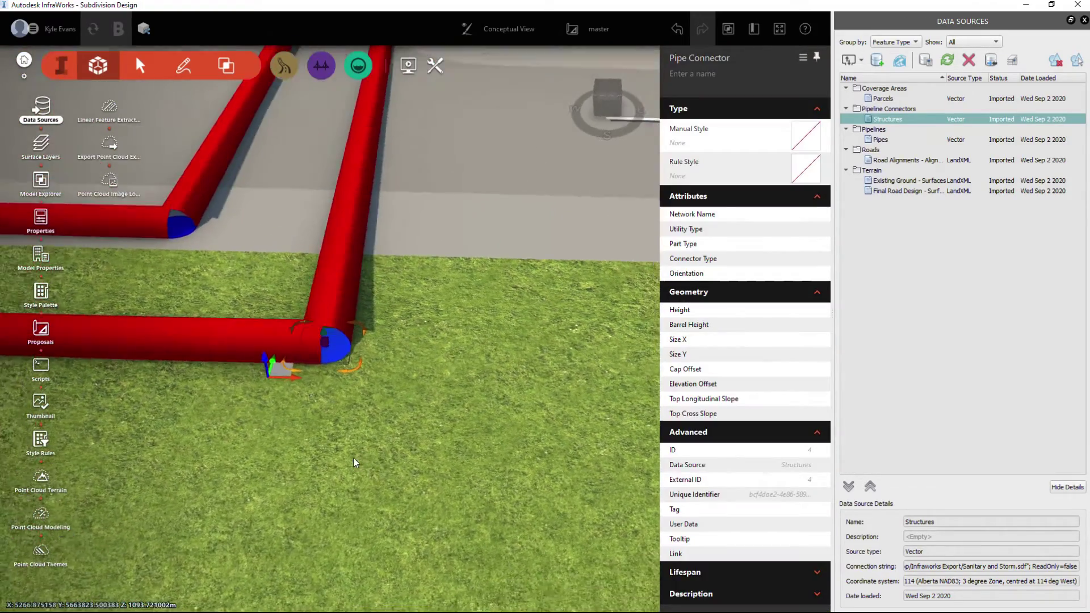
pyautogui.click(376, 429)
pyautogui.scroll(-5, 399, 395)
pyautogui.scroll(-4, 399, 401)
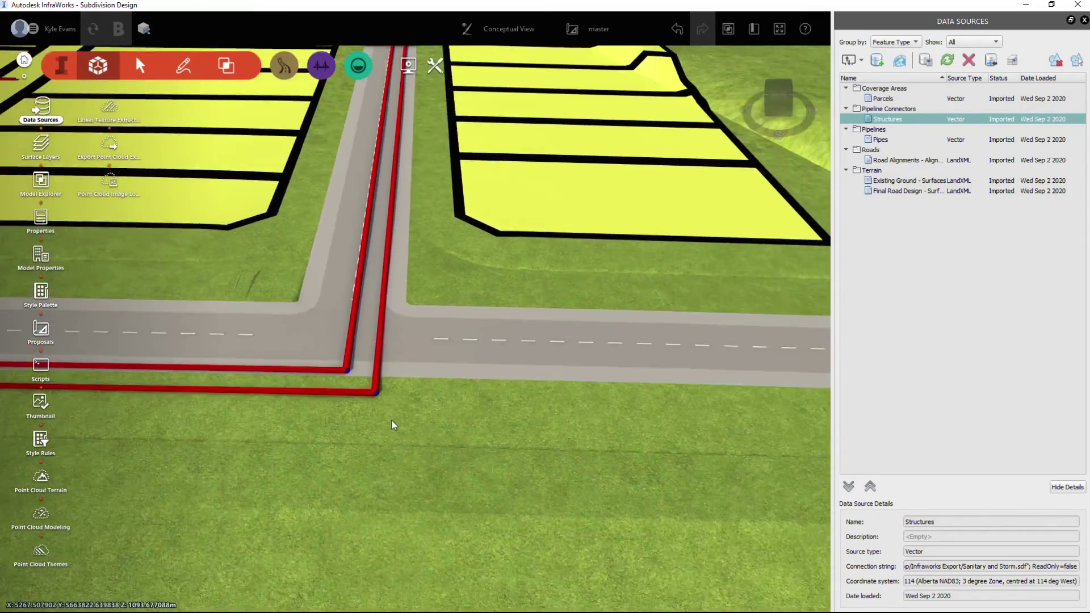
# Remove the Coverage Areas and Pipeline Connectors data sources together with their associated features.
pyautogui.rightClick(896, 92)
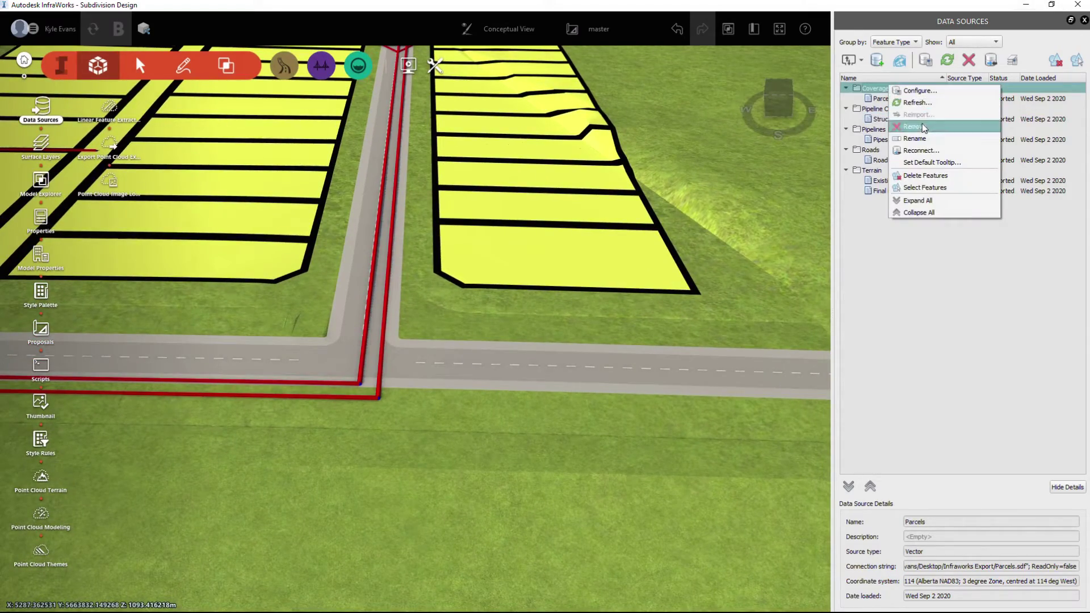
pyautogui.click(909, 122)
pyautogui.click(582, 323)
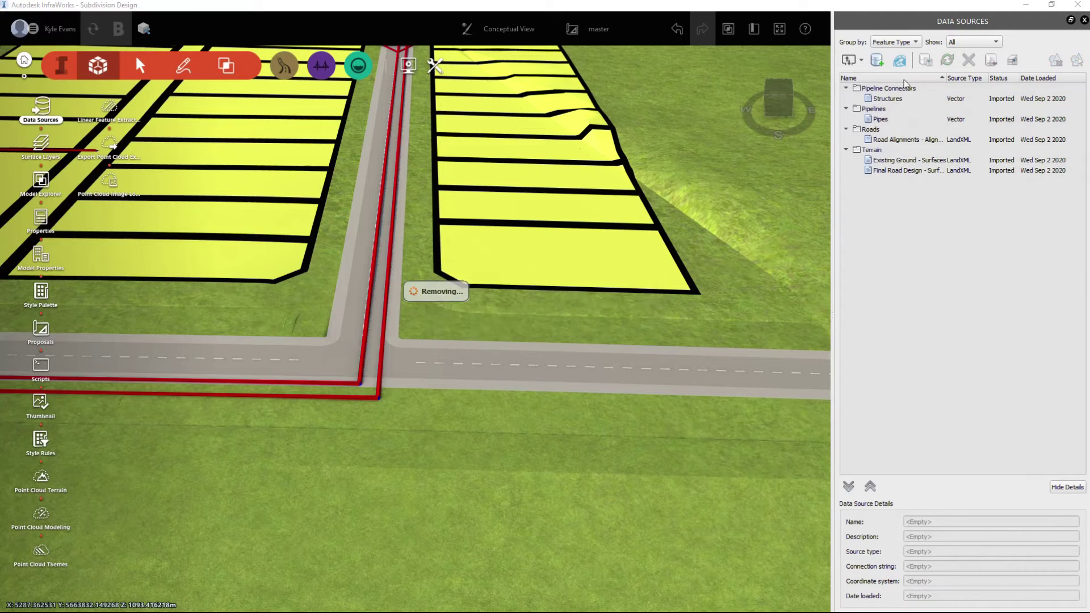
pyautogui.rightClick(896, 89)
pyautogui.click(925, 130)
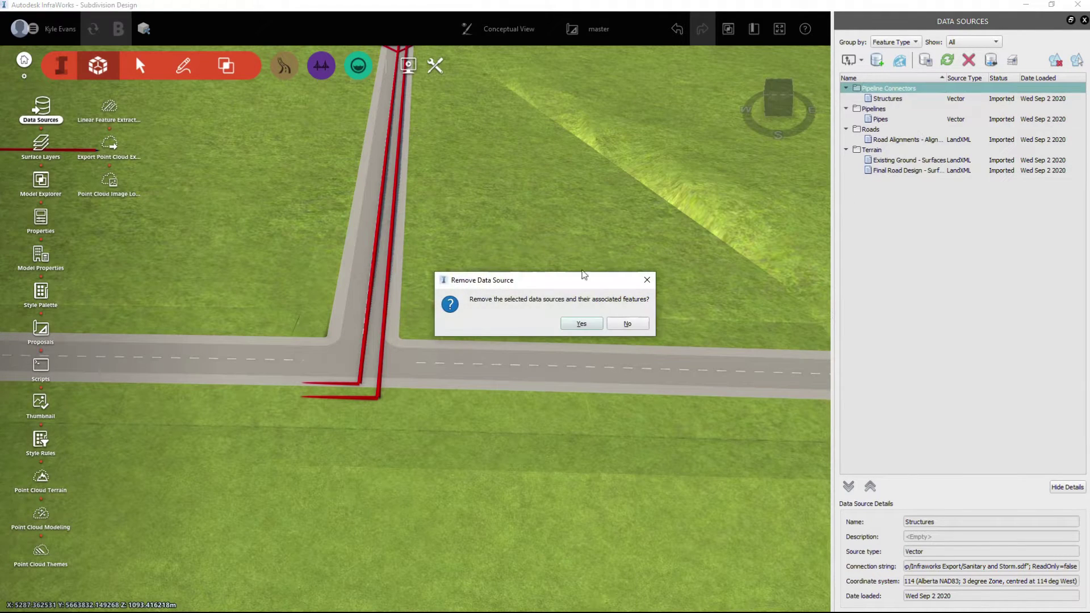
pyautogui.click(582, 323)
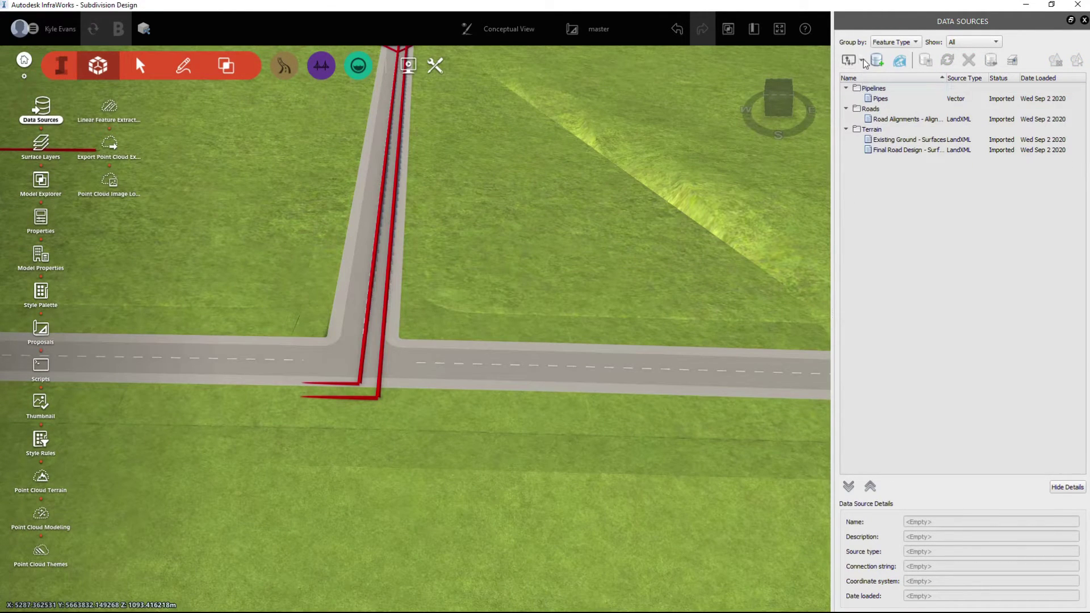
# Add the Sanitary and Storm and Water LandXML files from the Infraworks Export folder, including both Pipes and Structs.
pyautogui.click(863, 60)
pyautogui.click(879, 189)
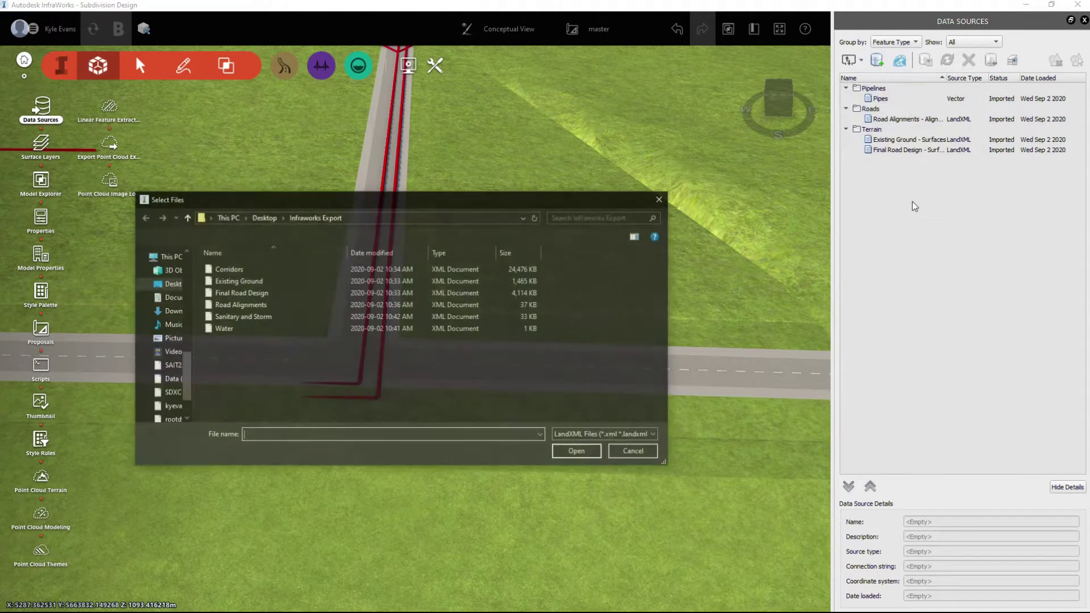
pyautogui.click(244, 316)
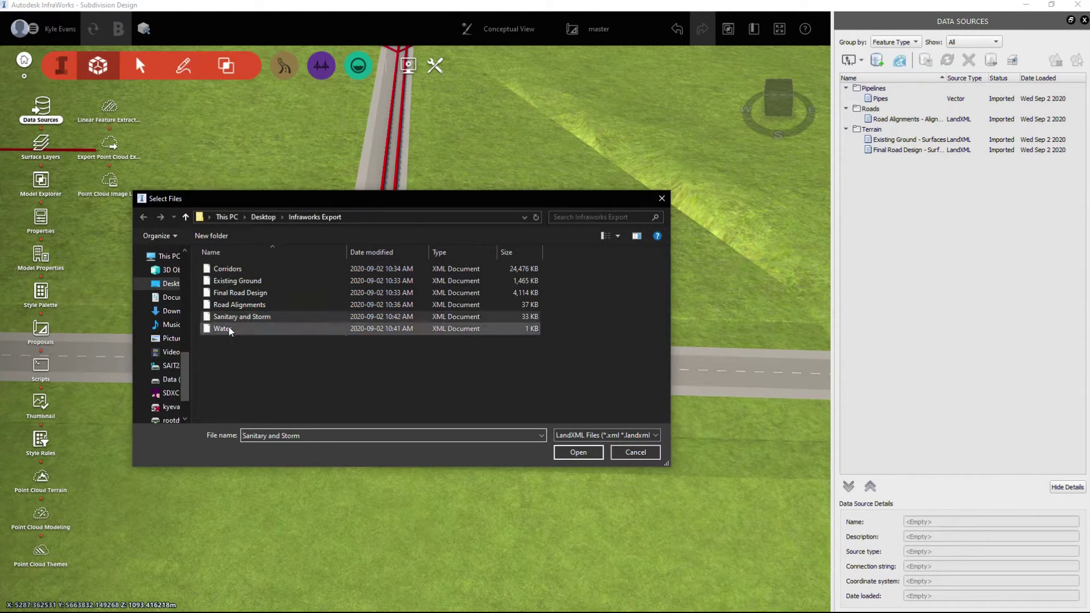
pyautogui.keyDown('ctrl'); pyautogui.click(223, 328); pyautogui.keyUp('ctrl')
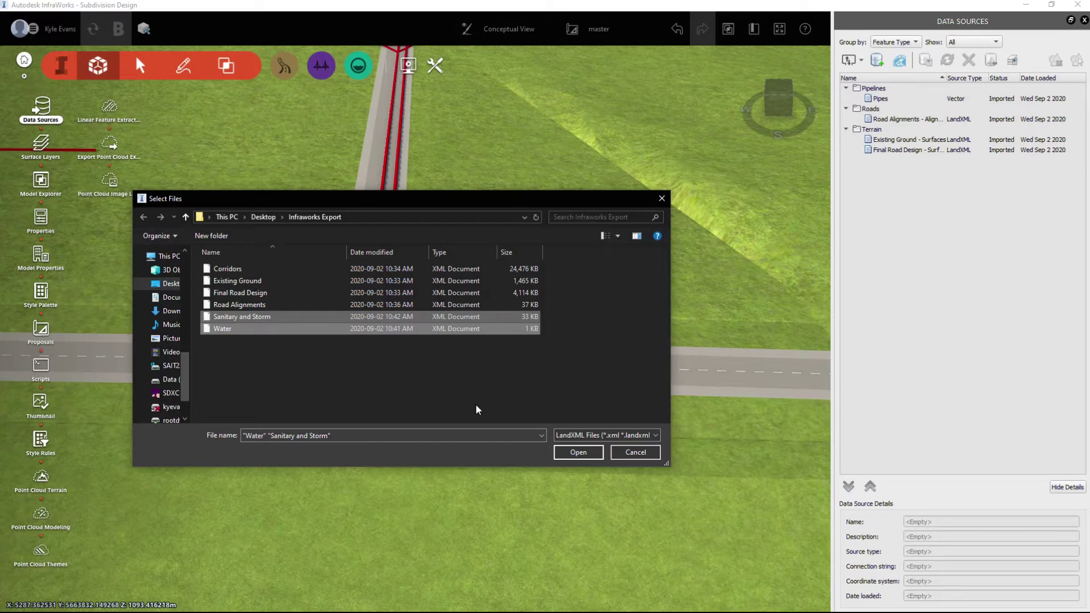
pyautogui.click(578, 454)
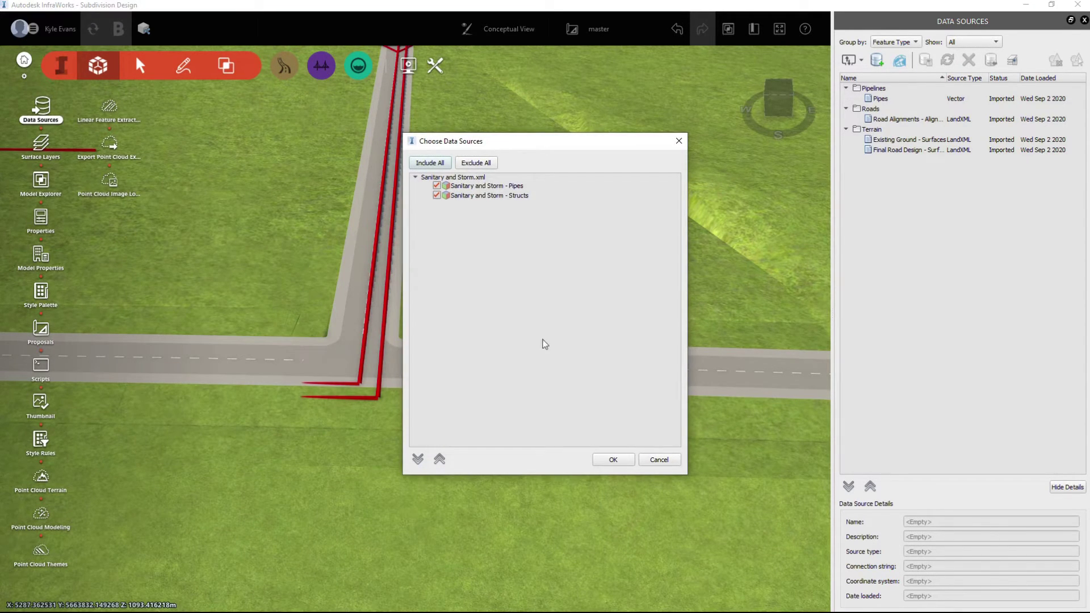
pyautogui.click(610, 461)
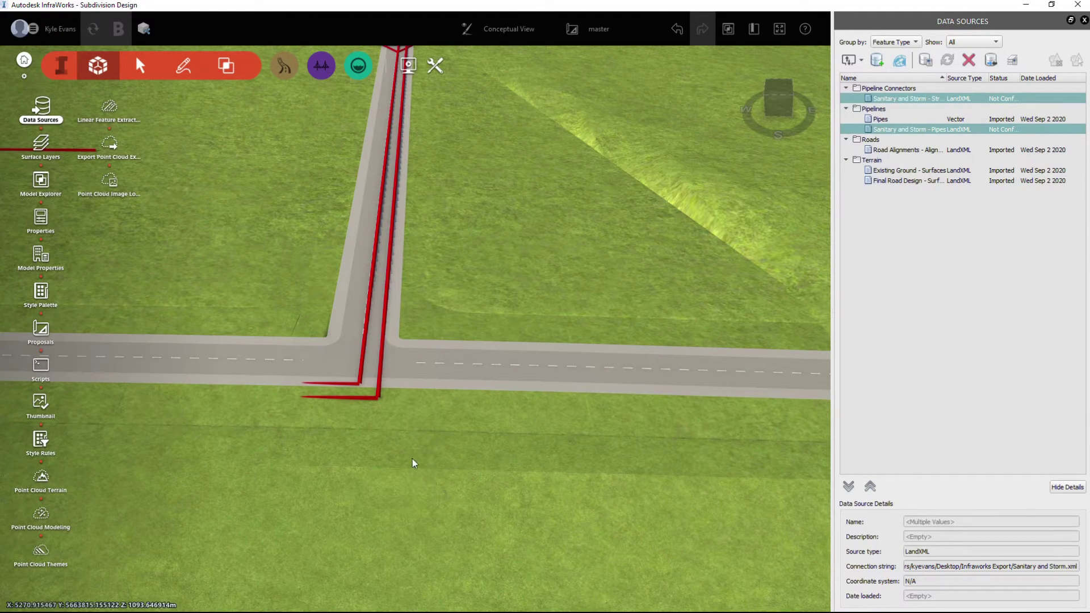
# Remove all Pipeline Connectors and Pipelines data sources together with their associated features.
pyautogui.click(884, 120)
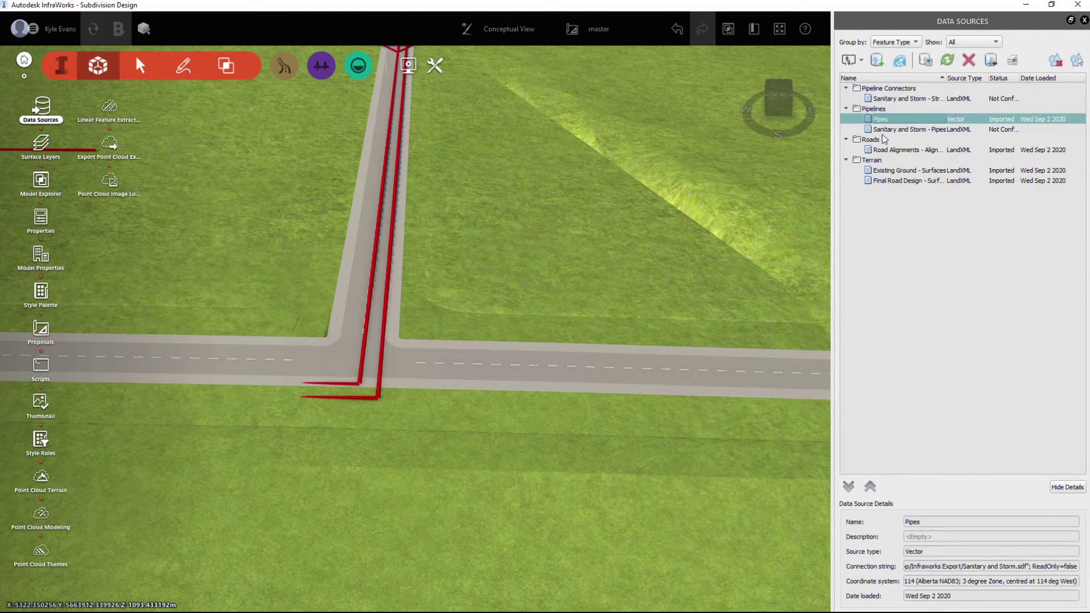
pyautogui.click(899, 129)
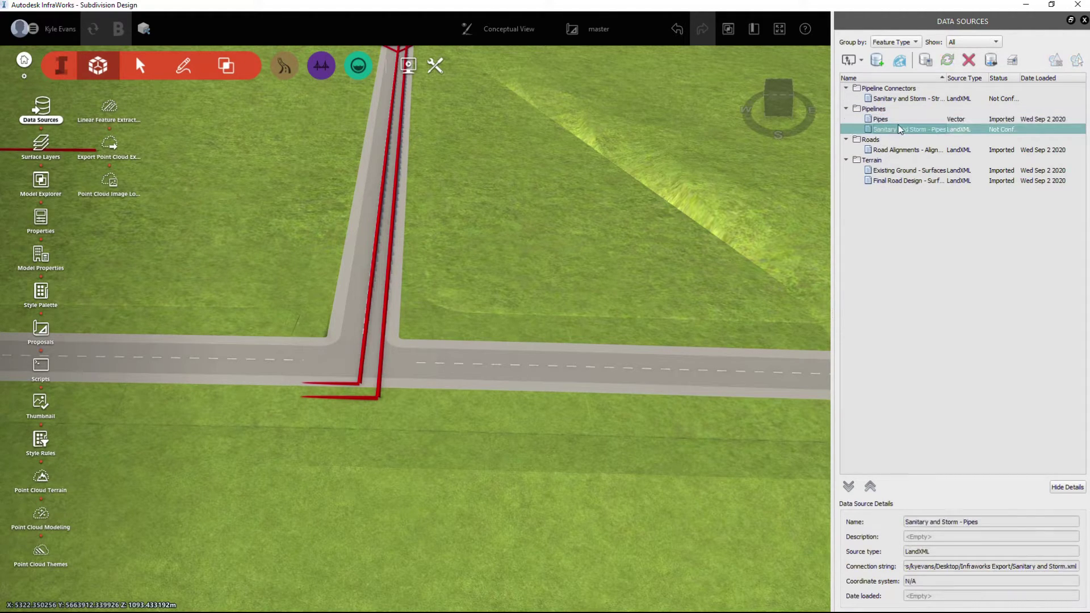
pyautogui.click(889, 89)
pyautogui.click(968, 60)
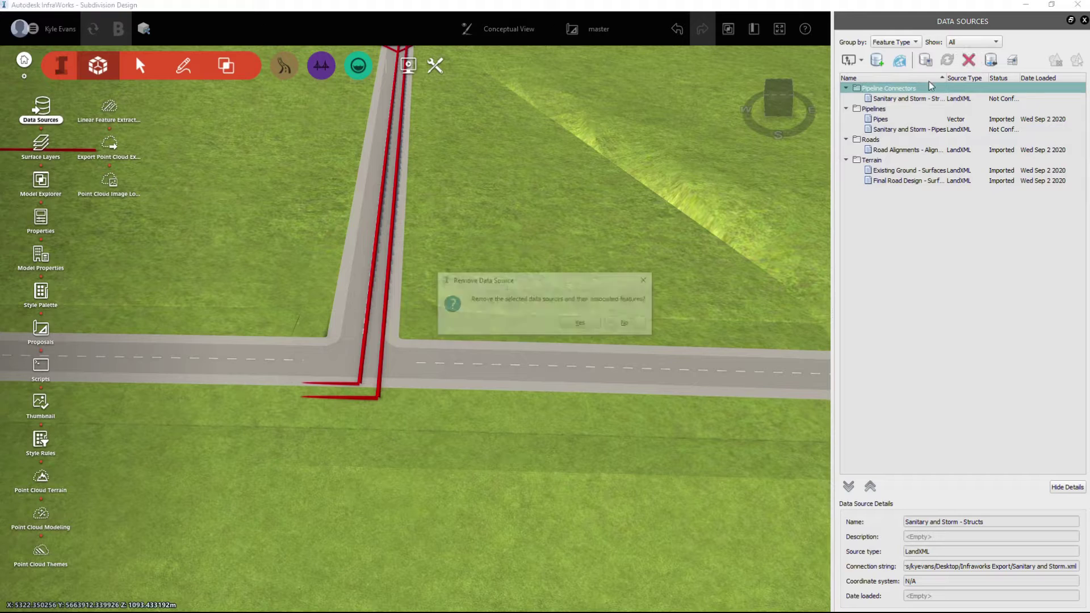
pyautogui.click(582, 324)
pyautogui.click(969, 60)
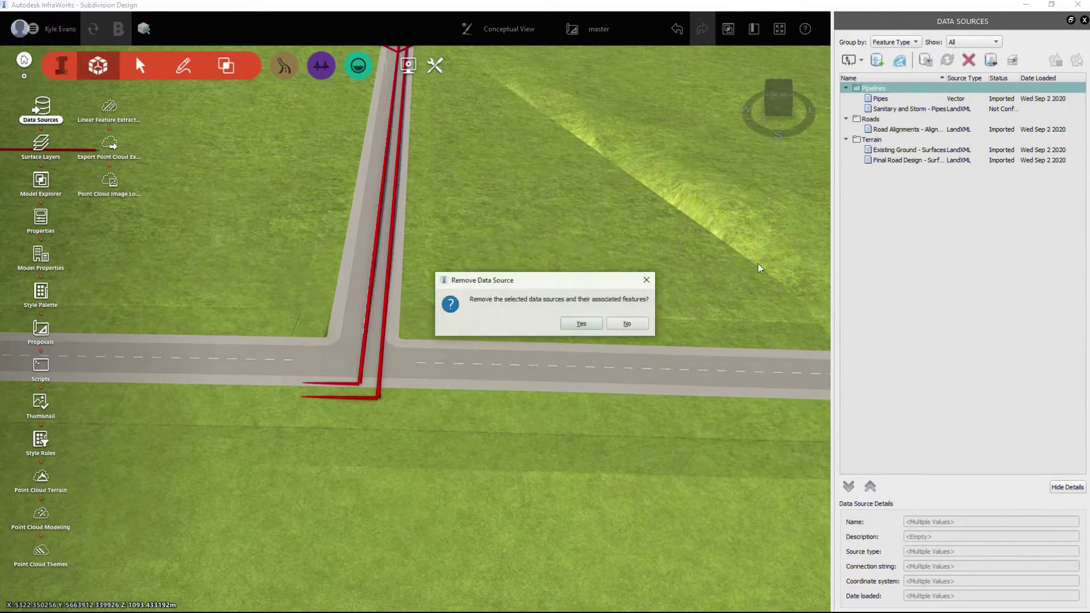
pyautogui.click(581, 324)
# Add the Sanitary and Storm and Water LandXML files again as data sources, keeping Pipes and Structs included.
pyautogui.click(861, 60)
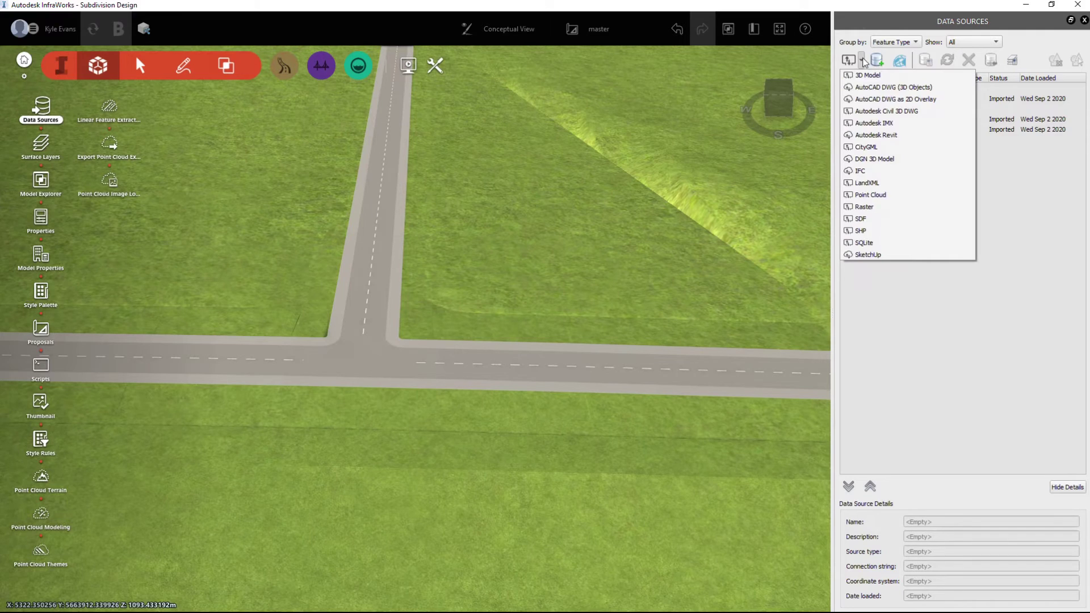
pyautogui.click(869, 182)
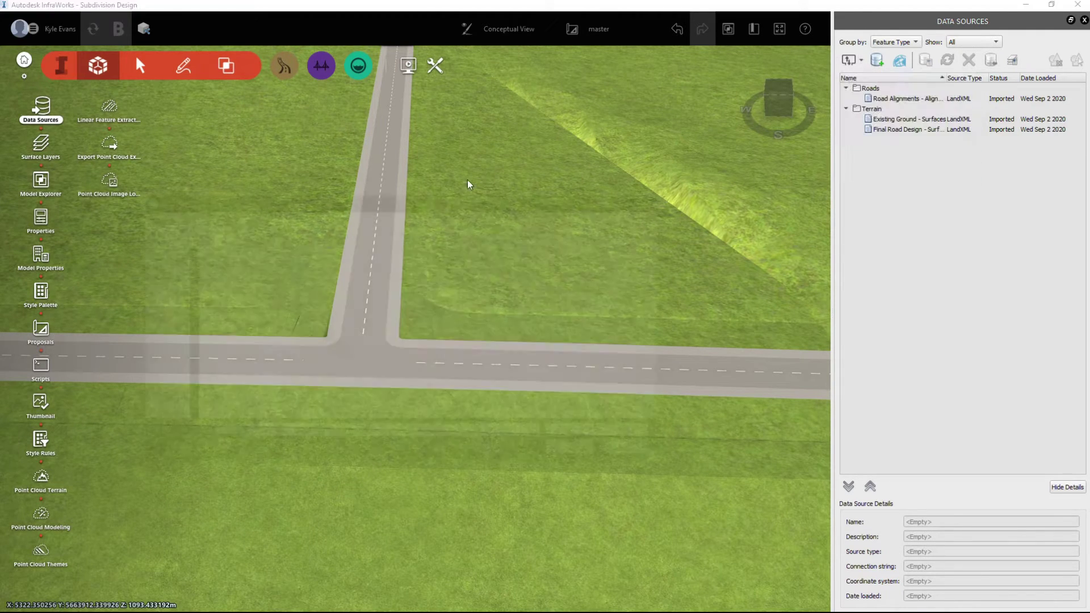
pyautogui.moveTo(251, 356); pyautogui.dragTo(226, 317)
pyautogui.click(583, 456)
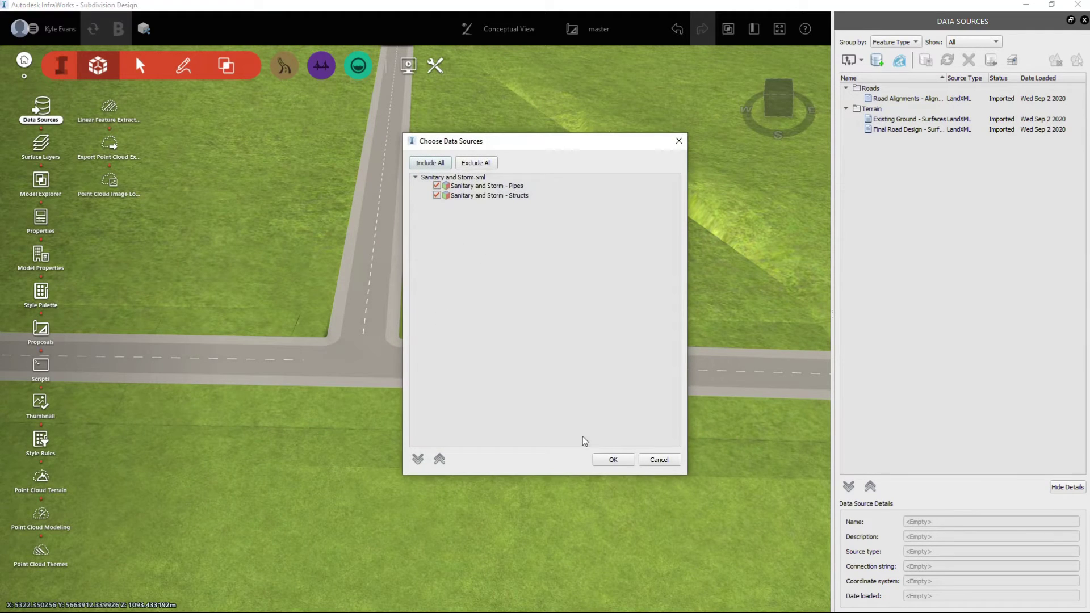
pyautogui.click(609, 460)
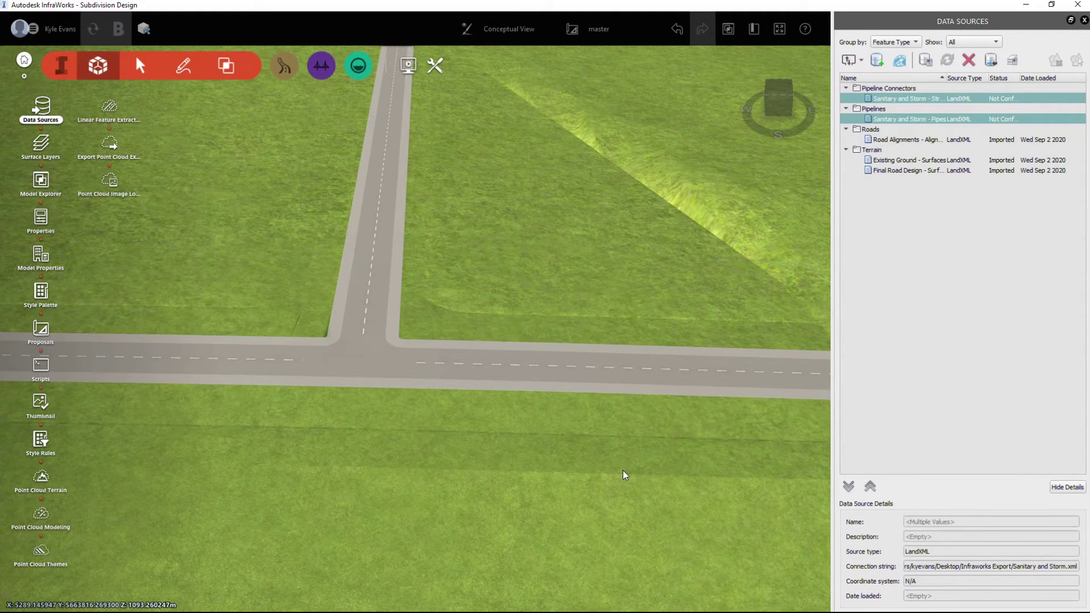
# Configure the Sanitary and Storm - Structs data source with the CANA83-3TM114 coordinate system, and refresh it into the model.
pyautogui.click(914, 98)
pyautogui.rightClick(915, 99)
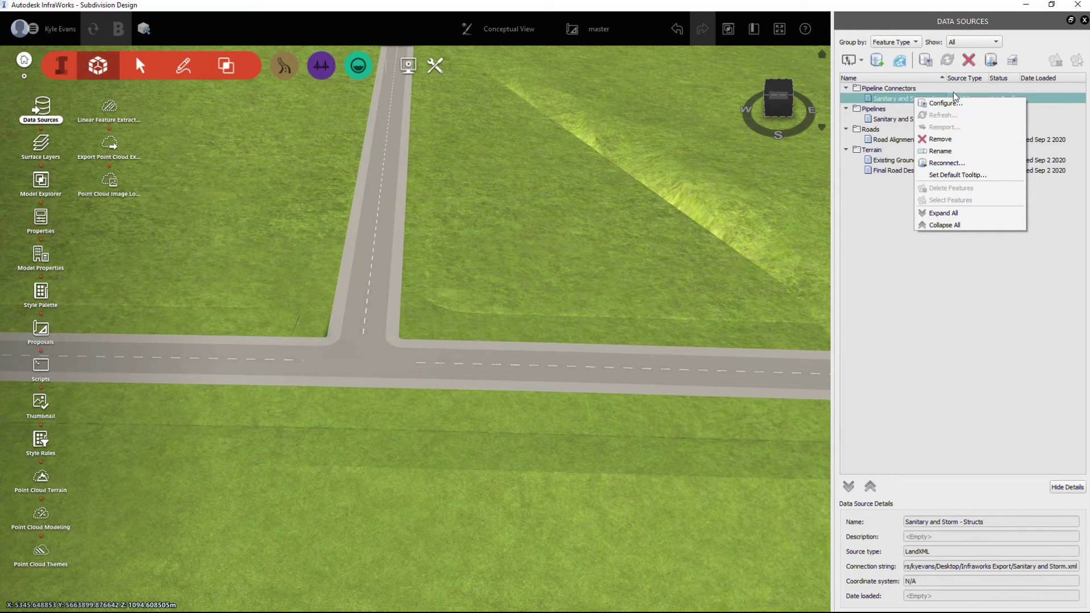
pyautogui.click(950, 103)
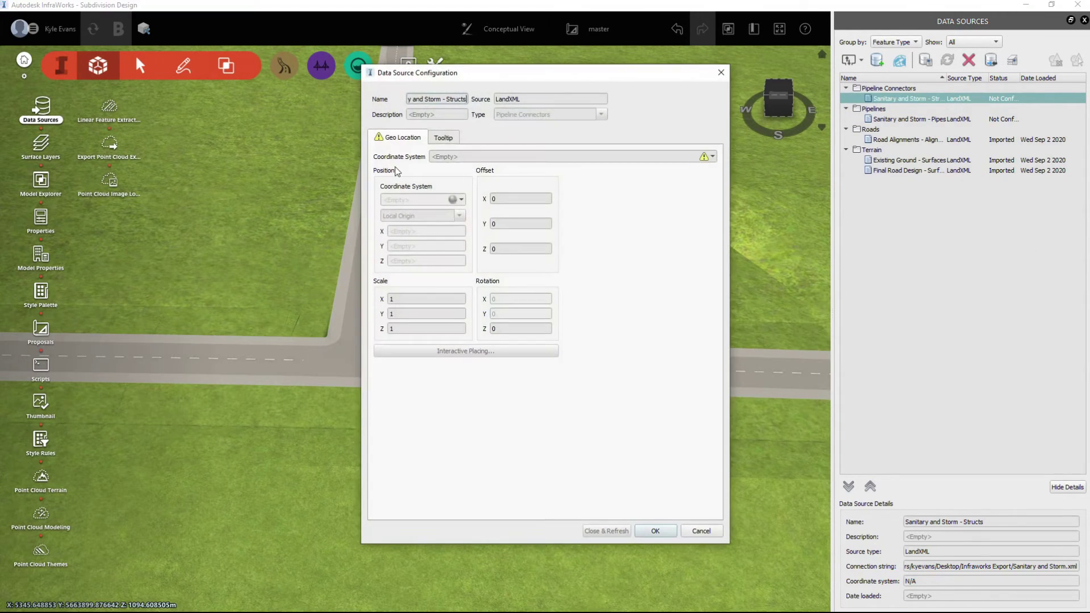
pyautogui.click(543, 156)
pyautogui.write('ca')
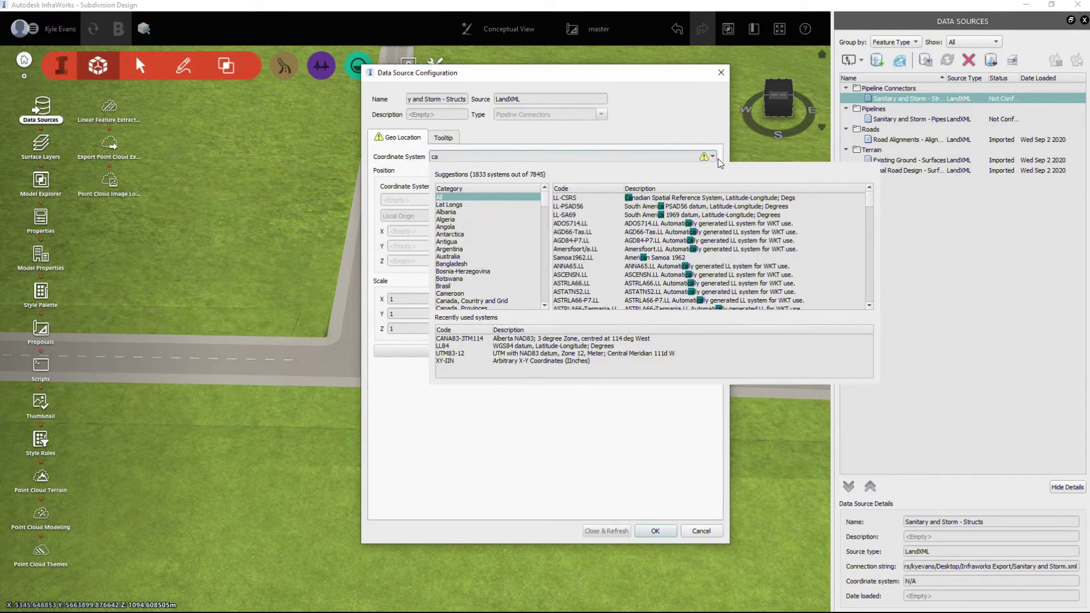
pyautogui.click(714, 156)
pyautogui.click(720, 169)
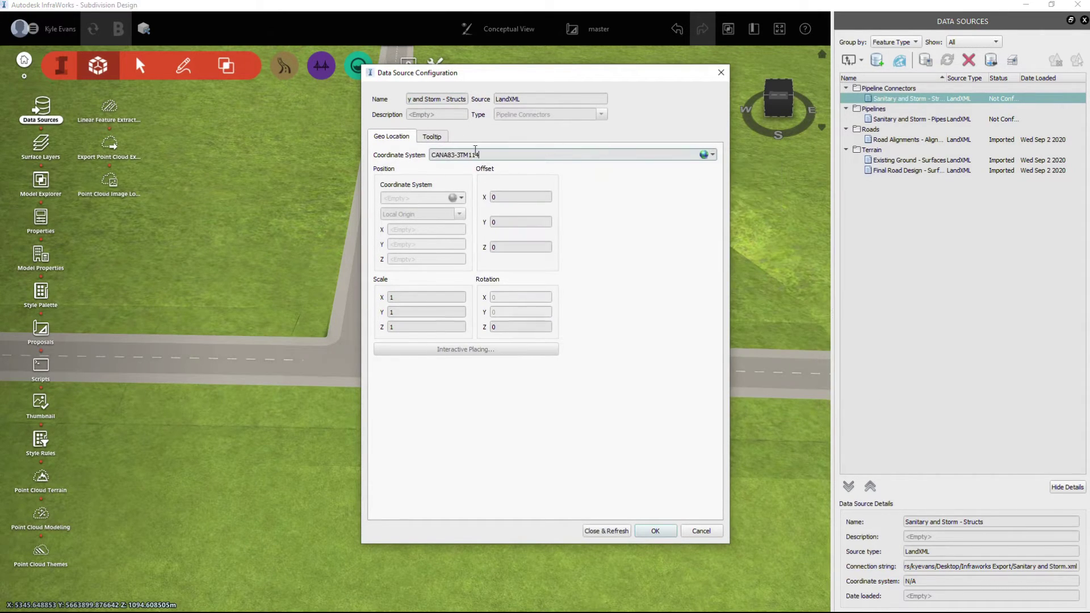
pyautogui.click(432, 137)
pyautogui.click(391, 137)
pyautogui.click(606, 531)
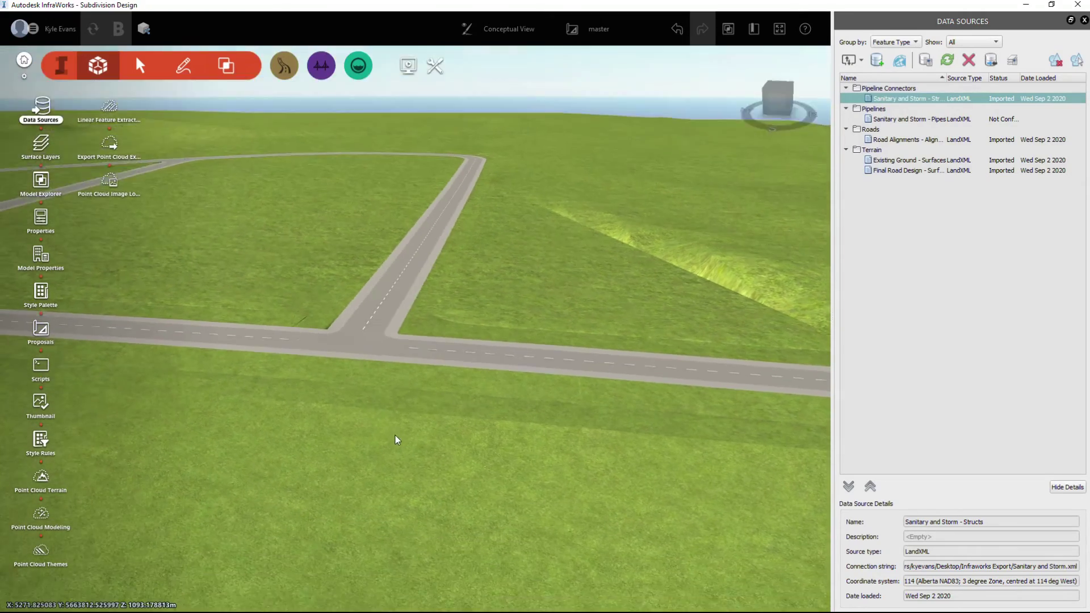
# Examine the imported pipe structures from below the ground surface near the road intersection.
pyautogui.moveTo(395, 435); pyautogui.dragTo(396, 379)
pyautogui.moveTo(366, 382); pyautogui.dragTo(679, 390, button='middle')
pyautogui.moveTo(364, 272); pyautogui.dragTo(550, 380)
pyautogui.moveTo(550, 379); pyautogui.dragTo(428, 367, button='middle')
pyautogui.scroll(5, 451, 353)
pyautogui.scroll(3, 410, 388)
pyautogui.moveTo(413, 389); pyautogui.dragTo(251, 415)
pyautogui.moveTo(251, 415); pyautogui.dragTo(149, 540, button='middle')
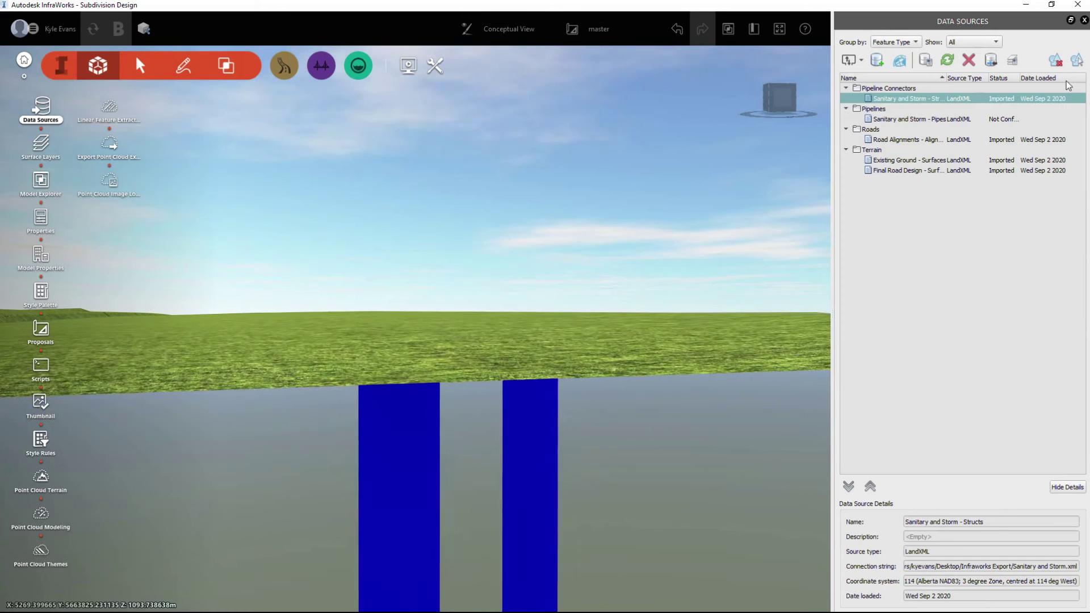
# Configure the Sanitary and Storm - Pipes data source with the CANA83-3TM114 coordinate system, and refresh it into the model.
pyautogui.rightClick(925, 122)
pyautogui.click(955, 130)
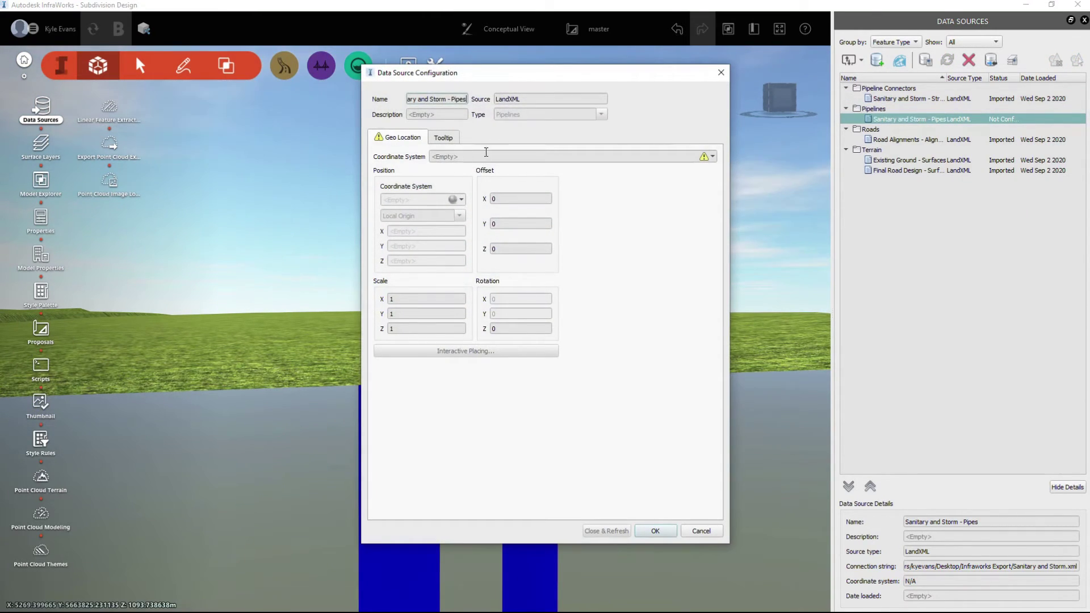
pyautogui.click(712, 158)
pyautogui.click(725, 169)
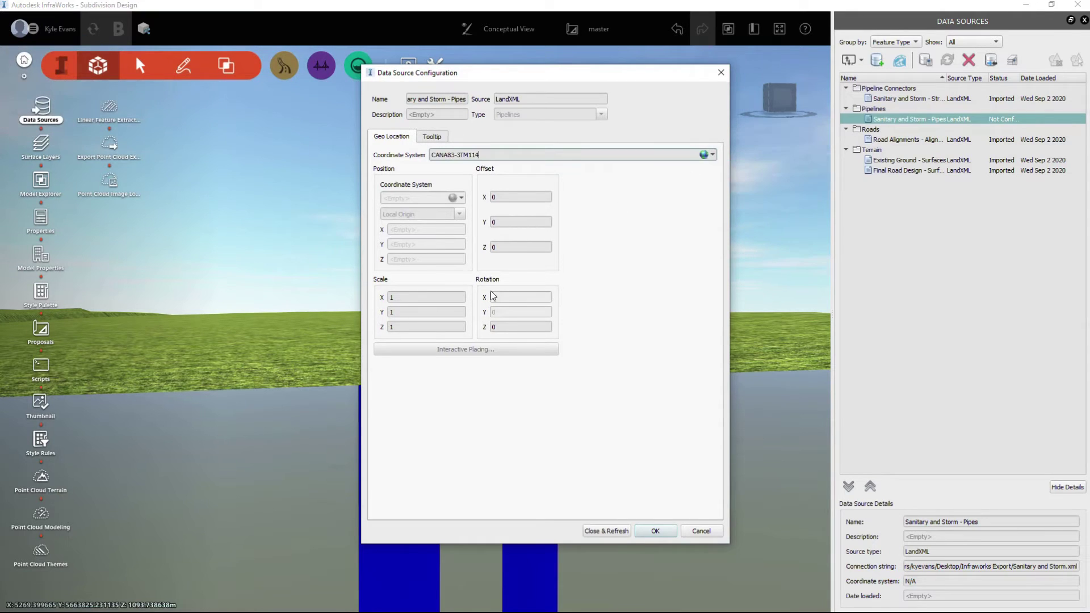
pyautogui.click(622, 531)
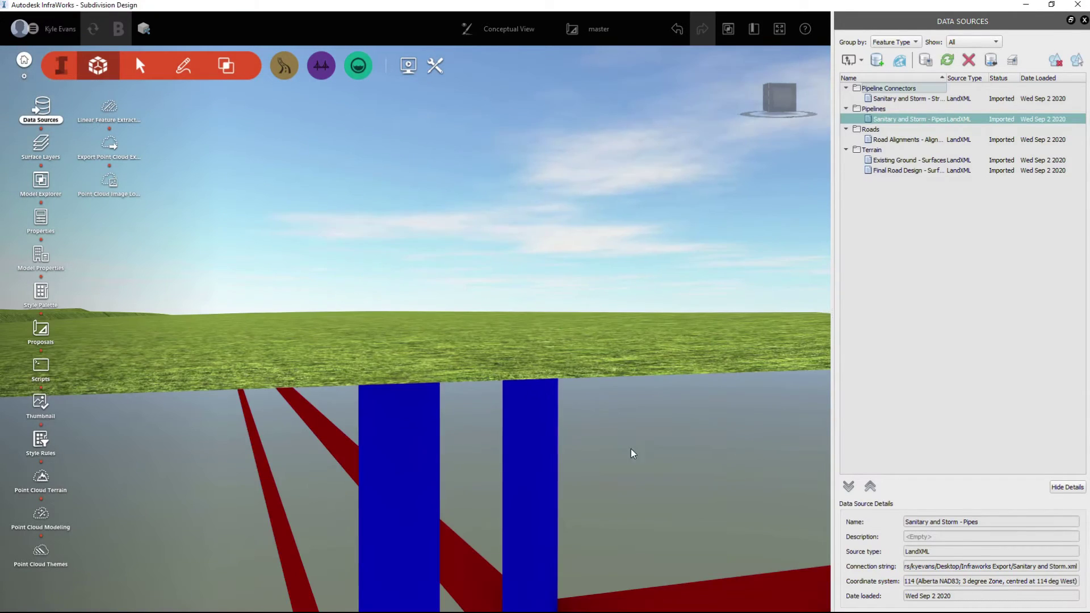
# Inspect the imported pipes below ground and follow their alignment along the curved road.
pyautogui.moveTo(598, 441); pyautogui.dragTo(482, 190, button='middle')
pyautogui.moveTo(573, 537); pyautogui.dragTo(667, 506)
pyautogui.scroll(-3, 598, 455)
pyautogui.scroll(-2, 599, 456)
pyautogui.moveTo(356, 292); pyautogui.dragTo(388, 462)
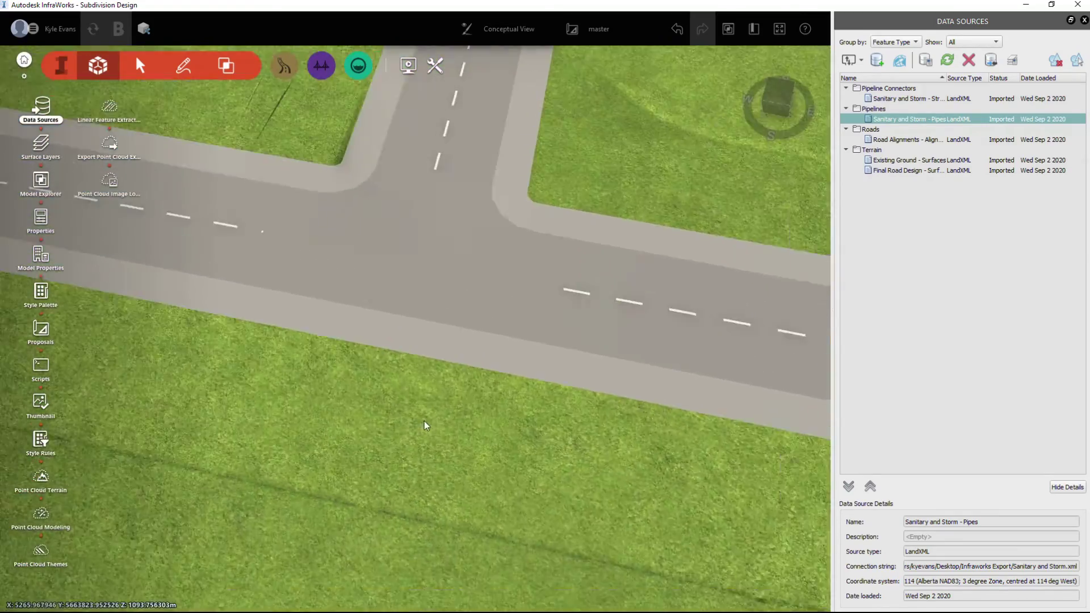
pyautogui.scroll(-5, 424, 424)
pyautogui.moveTo(403, 311); pyautogui.dragTo(670, 568, button='middle')
pyautogui.moveTo(341, 296); pyautogui.dragTo(466, 594, button='middle')
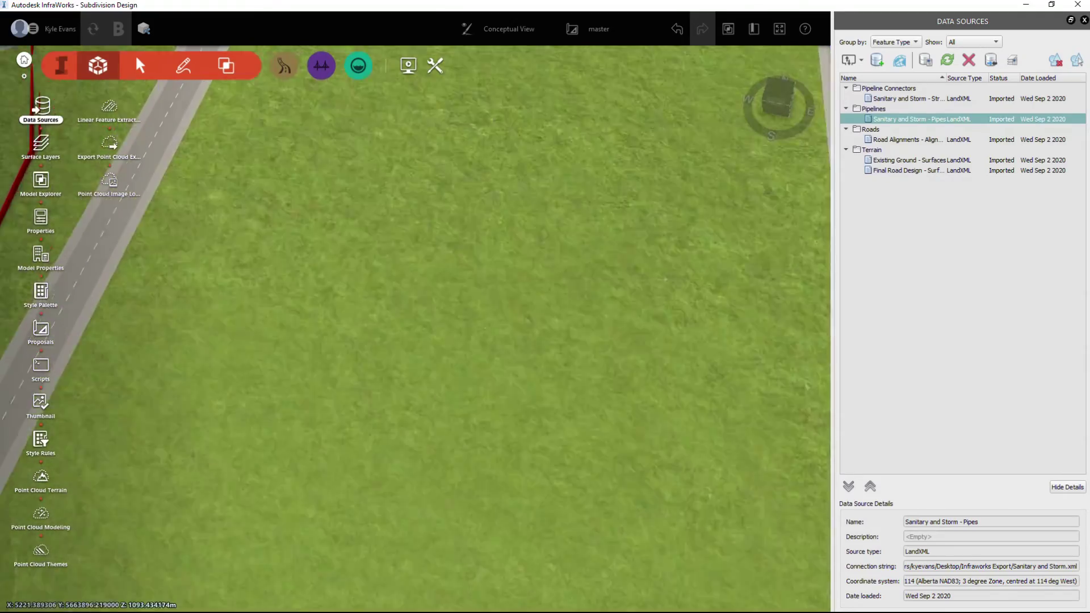
pyautogui.moveTo(467, 597); pyautogui.dragTo(374, 221)
pyautogui.moveTo(375, 221); pyautogui.dragTo(326, 540, button='middle')
pyautogui.moveTo(326, 540); pyautogui.dragTo(784, 511)
pyautogui.moveTo(164, 318); pyautogui.dragTo(470, 322, button='middle')
pyautogui.scroll(2, 470, 322)
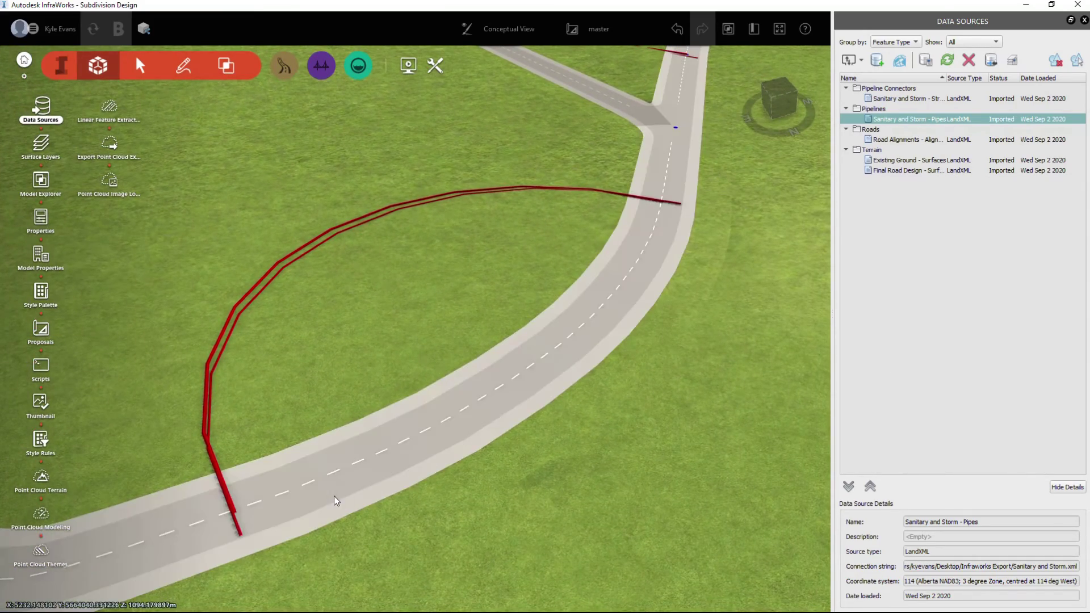
# Check the properties of the curved sanitary pipeline beside the road, then clear the selection.
pyautogui.click(254, 304)
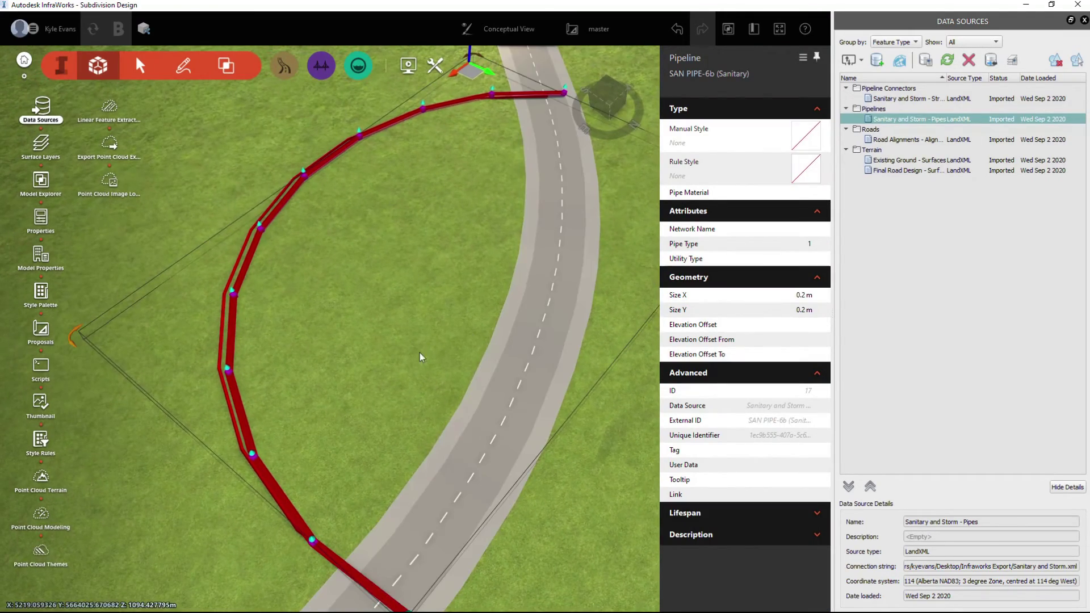
pyautogui.moveTo(411, 356); pyautogui.dragTo(370, 319)
pyautogui.click(353, 350)
pyautogui.scroll(-2, 357, 345)
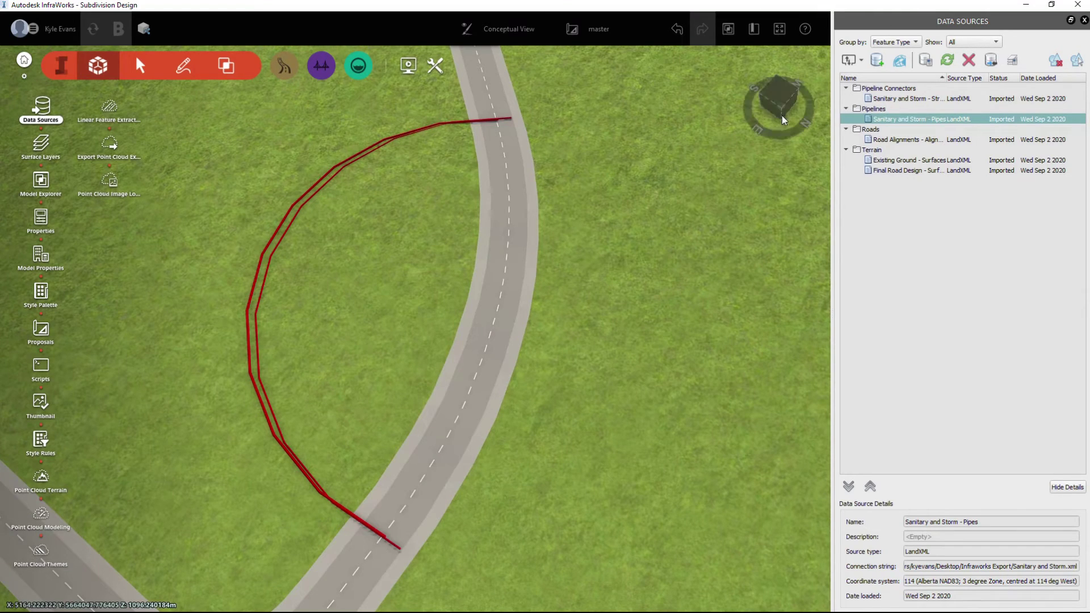
pyautogui.click(855, 60)
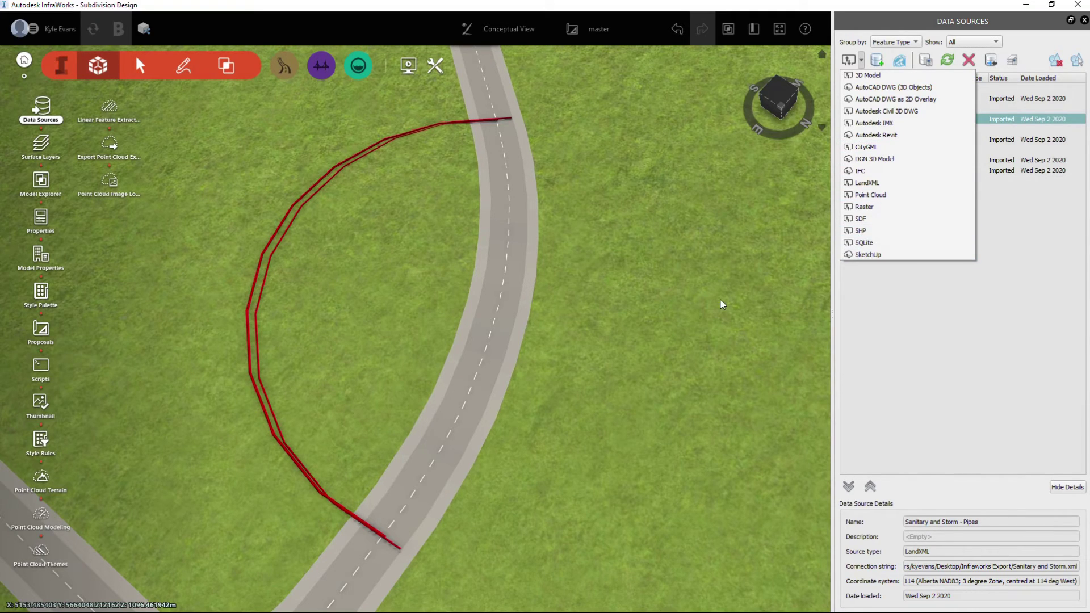
pyautogui.moveTo(582, 353); pyautogui.dragTo(580, 354)
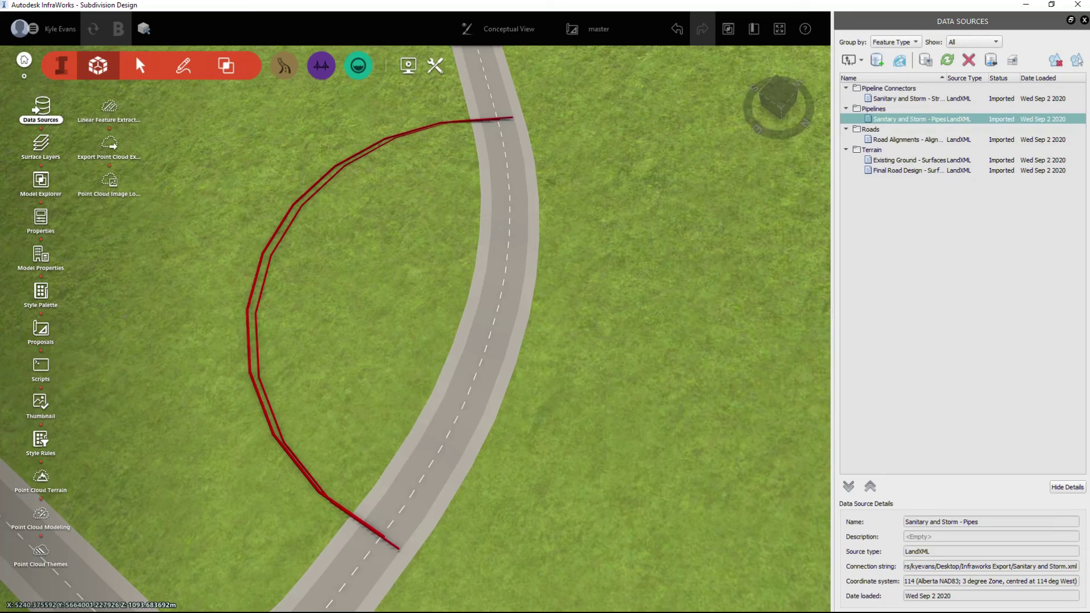
# Review the curved pipelines against the road layout across the whole subdivision.
pyautogui.moveTo(523, 574); pyautogui.dragTo(517, 486)
pyautogui.scroll(-5, 514, 492)
pyautogui.moveTo(431, 373); pyautogui.dragTo(455, 443)
pyautogui.moveTo(250, 417); pyautogui.dragTo(425, 501, button='middle')
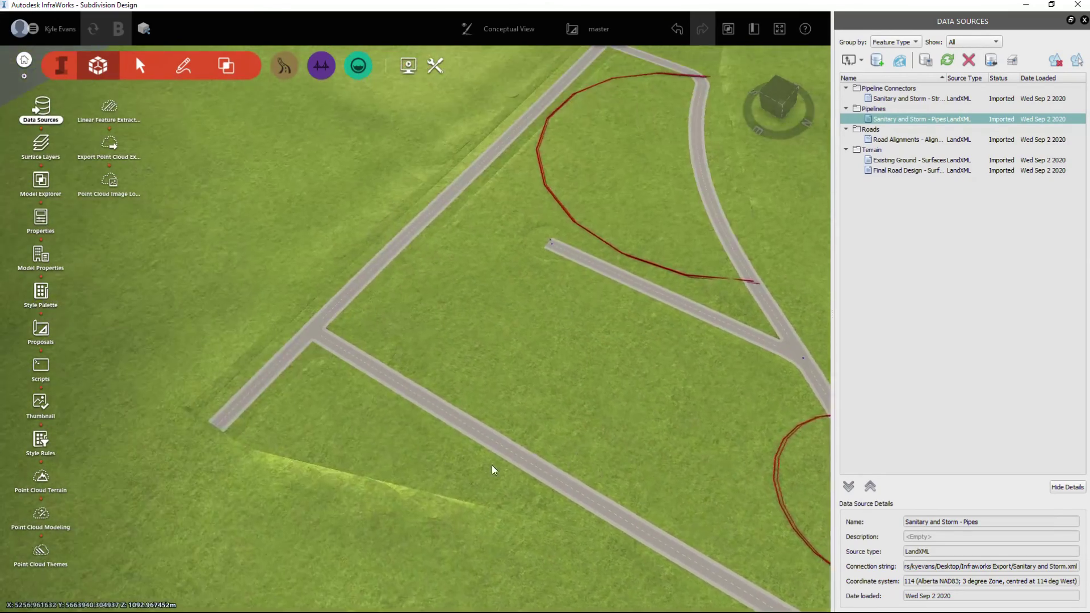
pyautogui.moveTo(425, 501); pyautogui.dragTo(462, 508)
pyautogui.moveTo(334, 521); pyautogui.dragTo(278, 521)
pyautogui.moveTo(278, 521); pyautogui.dragTo(472, 511, button='middle')
pyautogui.moveTo(335, 494); pyautogui.dragTo(434, 452)
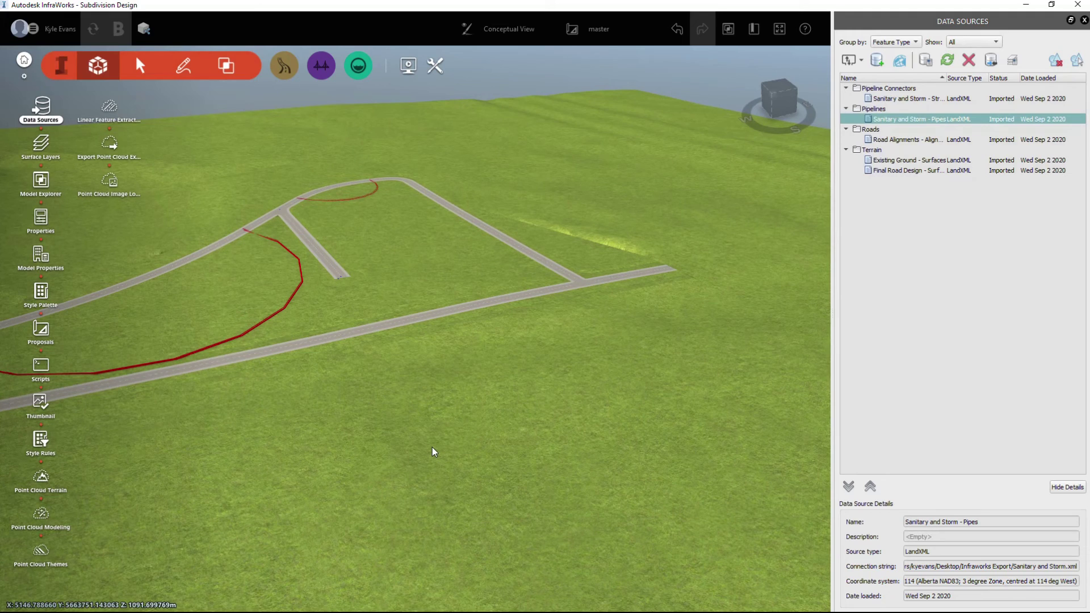